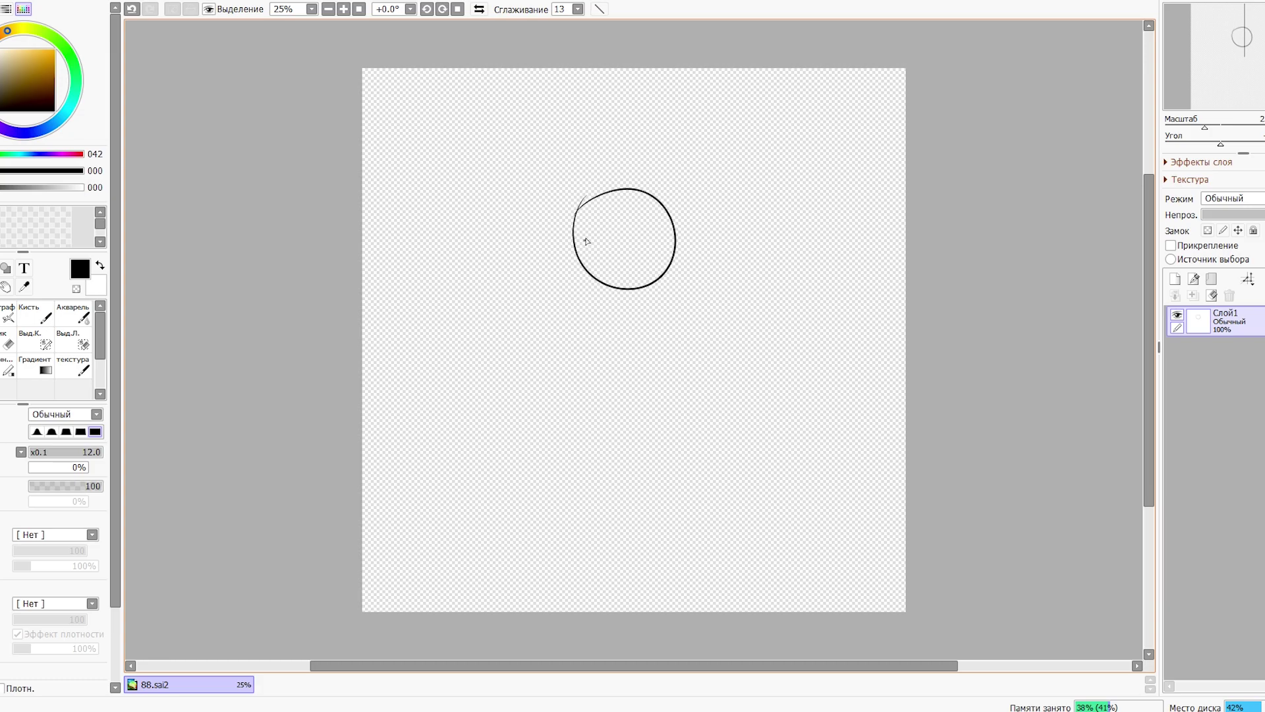
Step: Sketch facial guidelines, two narrow eyes and a nose inside the head circle
{"action": "left_click_drag", "start_coordinate": [622, 195], "coordinate": [618, 272]}
{"action": "key", "text": "ctrl+z"}
{"action": "left_click_drag", "start_coordinate": [636, 218], "coordinate": [620, 222]}
{"action": "key", "text": "ctrl+z"}
{"action": "left_click_drag", "start_coordinate": [574, 265], "coordinate": [558, 282]}
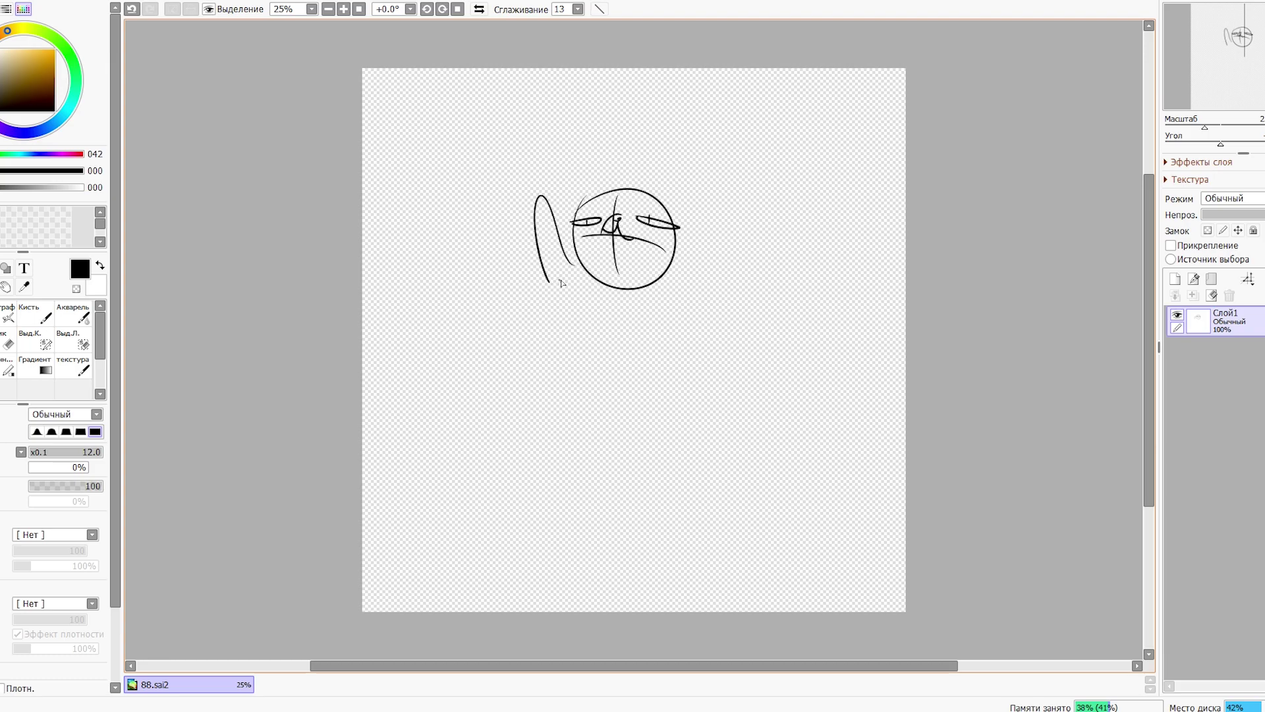
{"action": "key", "text": "ctrl+z"}
Step: Sketch pointed ears on top of the head and rounded cheeks at its sides
{"action": "left_click_drag", "start_coordinate": [573, 221], "coordinate": [590, 276]}
{"action": "mouse_move", "coordinate": [571, 218]}
{"action": "left_mouse_down"}
{"action": "mouse_move", "coordinate": [600, 191]}
{"action": "mouse_move", "coordinate": [673, 215]}
{"action": "mouse_move", "coordinate": [664, 271]}
{"action": "left_mouse_up"}
{"action": "key", "text": "ctrl+z"}
{"action": "mouse_move", "coordinate": [605, 329]}
{"action": "left_mouse_down"}
{"action": "mouse_move", "coordinate": [601, 279]}
{"action": "mouse_move", "coordinate": [584, 316]}
{"action": "left_mouse_up"}
Step: Scale the head sketch down and rough in the left side of the cat's body
{"action": "key", "text": "ctrl+t"}
{"action": "left_click_drag", "start_coordinate": [670, 194], "coordinate": [649, 234]}
{"action": "mouse_move", "coordinate": [621, 272]}
{"action": "left_mouse_down"}
{"action": "mouse_move", "coordinate": [649, 237]}
{"action": "mouse_move", "coordinate": [627, 238]}
{"action": "mouse_move", "coordinate": [546, 393]}
{"action": "left_mouse_up"}
{"action": "key", "text": "Return"}
Step: Sketch the body's right side, the haunches and the feet along the base of the seated cat
{"action": "left_click_drag", "start_coordinate": [644, 254], "coordinate": [666, 414]}
{"action": "left_click_drag", "start_coordinate": [552, 399], "coordinate": [552, 446]}
{"action": "key", "text": "ctrl+z"}
{"action": "left_click_drag", "start_coordinate": [540, 382], "coordinate": [547, 431]}
{"action": "left_click_drag", "start_coordinate": [646, 393], "coordinate": [662, 433]}
{"action": "mouse_move", "coordinate": [525, 442]}
{"action": "left_mouse_down"}
{"action": "mouse_move", "coordinate": [566, 448]}
{"action": "mouse_move", "coordinate": [608, 417]}
{"action": "mouse_move", "coordinate": [598, 433]}
{"action": "mouse_move", "coordinate": [626, 438]}
{"action": "left_mouse_up"}
{"action": "key", "text": "ctrl+z"}
{"action": "key", "text": "ctrl+z"}
{"action": "key", "text": "ctrl+z"}
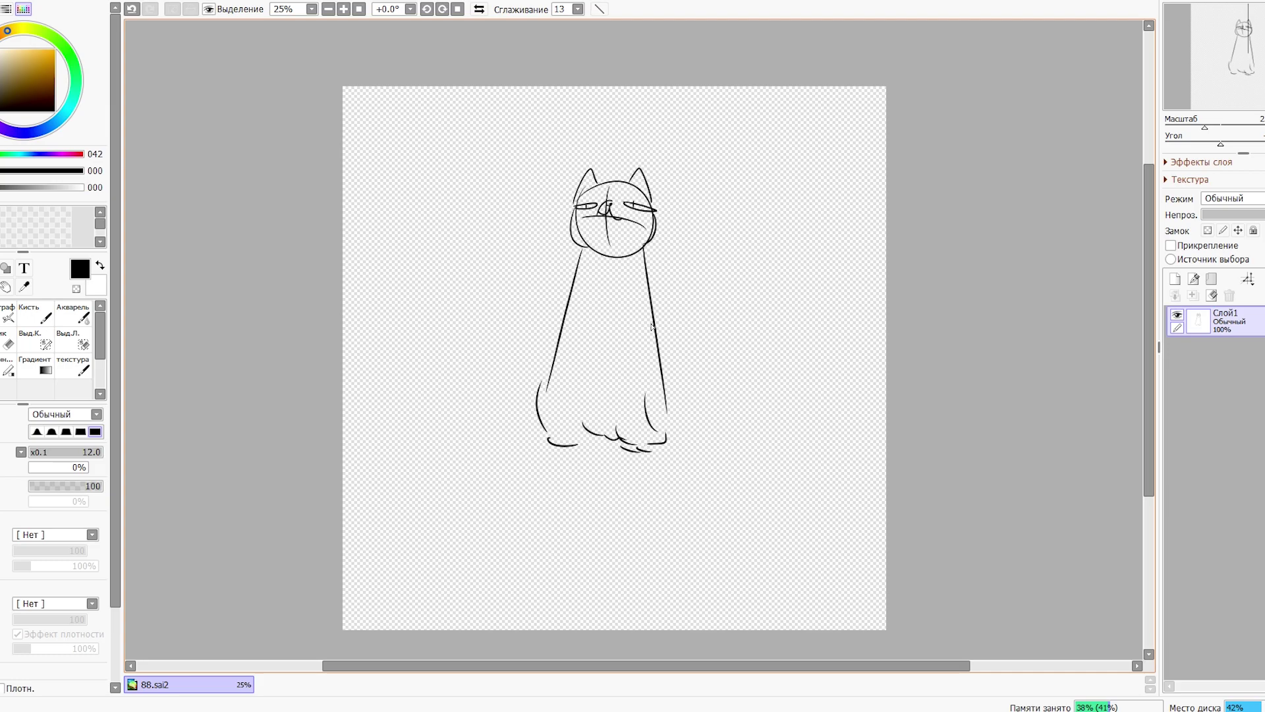
{"action": "left_click_drag", "start_coordinate": [551, 282], "coordinate": [579, 276]}
{"action": "left_click_drag", "start_coordinate": [662, 216], "coordinate": [661, 280]}
{"action": "key", "text": "ctrl+z"}
{"action": "key", "text": "ctrl+z"}
{"action": "key", "text": "ctrl+z"}
{"action": "mouse_move", "coordinate": [559, 278]}
{"action": "left_mouse_down"}
{"action": "mouse_move", "coordinate": [600, 258]}
{"action": "mouse_move", "coordinate": [593, 217]}
{"action": "mouse_move", "coordinate": [587, 263]}
{"action": "mouse_move", "coordinate": [580, 224]}
{"action": "mouse_move", "coordinate": [580, 274]}
{"action": "left_mouse_up"}
{"action": "key", "text": "ctrl+z"}
{"action": "key", "text": "ctrl+z"}
{"action": "mouse_move", "coordinate": [565, 273]}
{"action": "left_mouse_down"}
{"action": "mouse_move", "coordinate": [583, 259]}
{"action": "mouse_move", "coordinate": [577, 274]}
{"action": "left_mouse_up"}
{"action": "mouse_move", "coordinate": [654, 265]}
{"action": "left_mouse_down"}
{"action": "mouse_move", "coordinate": [638, 226]}
{"action": "mouse_move", "coordinate": [629, 270]}
{"action": "left_mouse_up"}
{"action": "key", "text": "ctrl+z"}
{"action": "mouse_move", "coordinate": [651, 270]}
{"action": "left_mouse_down"}
{"action": "mouse_move", "coordinate": [615, 212]}
{"action": "mouse_move", "coordinate": [629, 274]}
{"action": "left_mouse_up"}
{"action": "key", "text": "ctrl+z"}
Step: Sketch both forelegs raised with the paws meeting in front of the cat's mouth
{"action": "left_click_drag", "start_coordinate": [603, 217], "coordinate": [658, 276]}
{"action": "key", "text": "ctrl+z"}
{"action": "key", "text": "ctrl+z"}
{"action": "mouse_move", "coordinate": [566, 263]}
{"action": "left_mouse_down"}
{"action": "mouse_move", "coordinate": [637, 257]}
{"action": "mouse_move", "coordinate": [580, 264]}
{"action": "left_mouse_up"}
{"action": "key", "text": "ctrl+z"}
{"action": "mouse_move", "coordinate": [651, 250]}
{"action": "left_mouse_down"}
{"action": "mouse_move", "coordinate": [612, 231]}
{"action": "mouse_move", "coordinate": [629, 272]}
{"action": "left_mouse_up"}
{"action": "left_click_drag", "start_coordinate": [608, 220], "coordinate": [586, 278]}
{"action": "left_click_drag", "start_coordinate": [647, 242], "coordinate": [655, 297]}
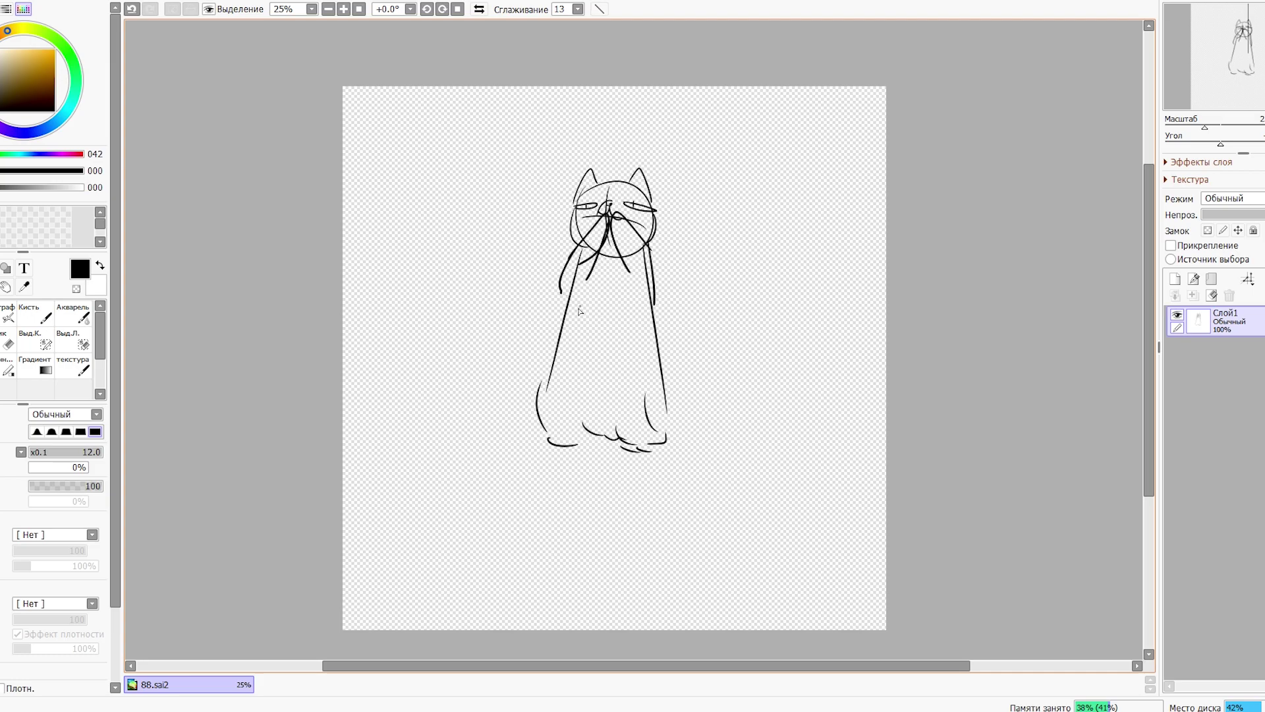
Step: Sketch a tail curling from the right haunch around the front of the feet
{"action": "mouse_move", "coordinate": [676, 400]}
{"action": "left_mouse_down"}
{"action": "mouse_move", "coordinate": [675, 421]}
{"action": "mouse_move", "coordinate": [616, 474]}
{"action": "mouse_move", "coordinate": [664, 456]}
{"action": "mouse_move", "coordinate": [677, 465]}
{"action": "mouse_move", "coordinate": [648, 487]}
{"action": "left_mouse_up"}
{"action": "key", "text": "ctrl+z"}
{"action": "key", "text": "ctrl+z"}
{"action": "key", "text": "ctrl+z"}
{"action": "left_click_drag", "start_coordinate": [682, 402], "coordinate": [641, 475]}
{"action": "left_click_drag", "start_coordinate": [614, 467], "coordinate": [658, 462]}
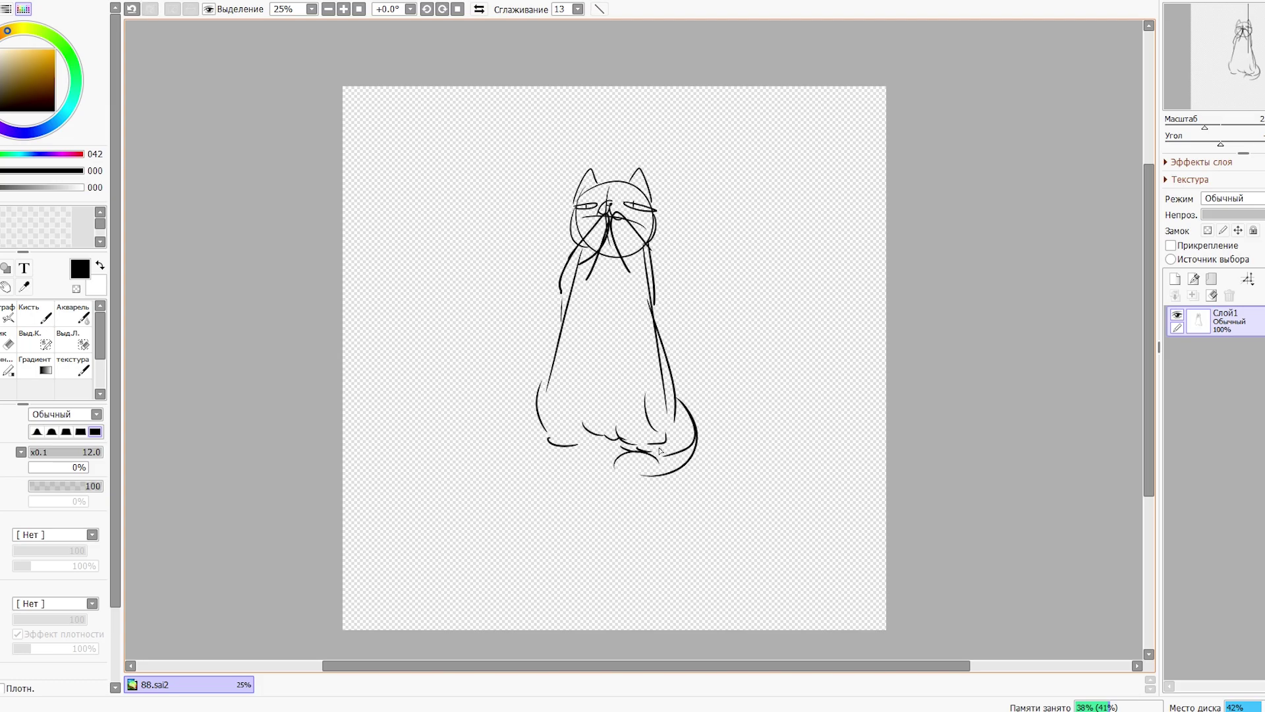
Step: Move the whole cat sketch down to free space above the head
{"action": "key", "text": "ctrl+t"}
{"action": "left_click_drag", "start_coordinate": [662, 267], "coordinate": [662, 346]}
{"action": "key", "text": "Return"}
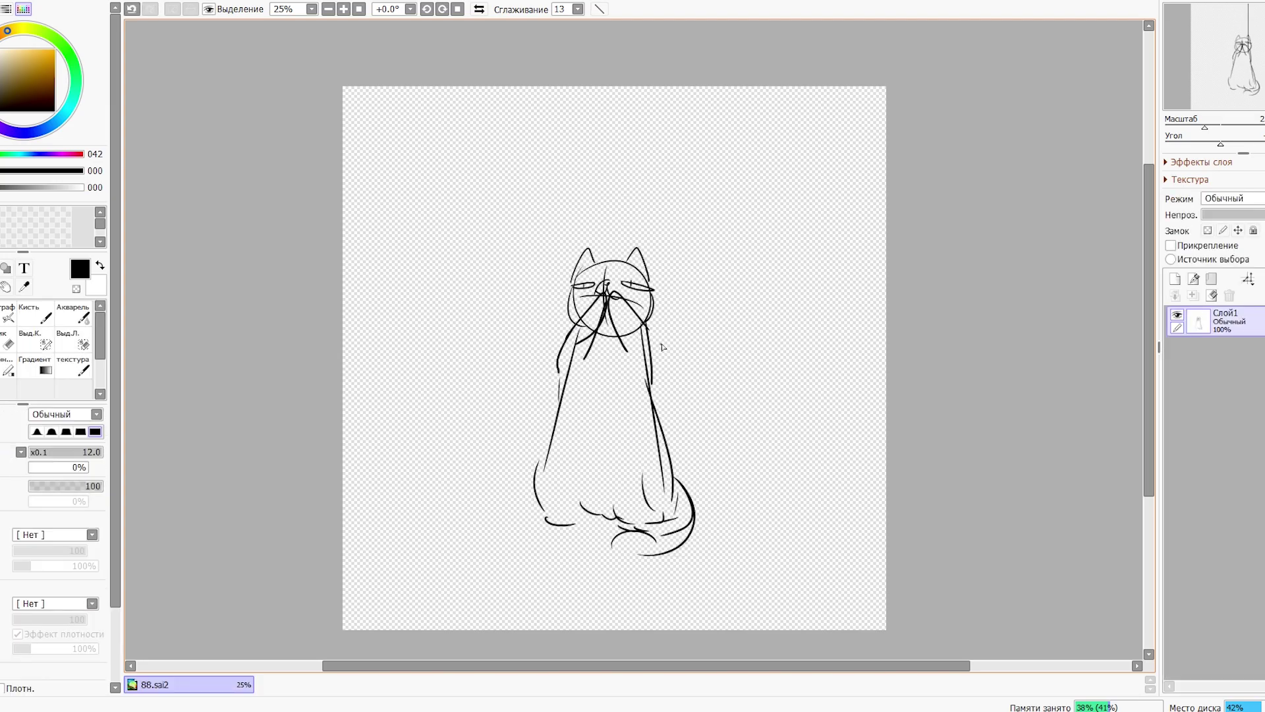
Step: Sketch a large leaf above the head on a long stem reaching down to the paws
{"action": "key", "text": "ctrl+z"}
{"action": "mouse_move", "coordinate": [604, 216]}
{"action": "left_mouse_down"}
{"action": "mouse_move", "coordinate": [604, 290]}
{"action": "mouse_move", "coordinate": [613, 203]}
{"action": "mouse_move", "coordinate": [543, 215]}
{"action": "mouse_move", "coordinate": [573, 212]}
{"action": "mouse_move", "coordinate": [530, 234]}
{"action": "mouse_move", "coordinate": [578, 236]}
{"action": "mouse_move", "coordinate": [620, 193]}
{"action": "left_mouse_up"}
{"action": "key", "text": "ctrl+z"}
{"action": "key", "text": "ctrl+z"}
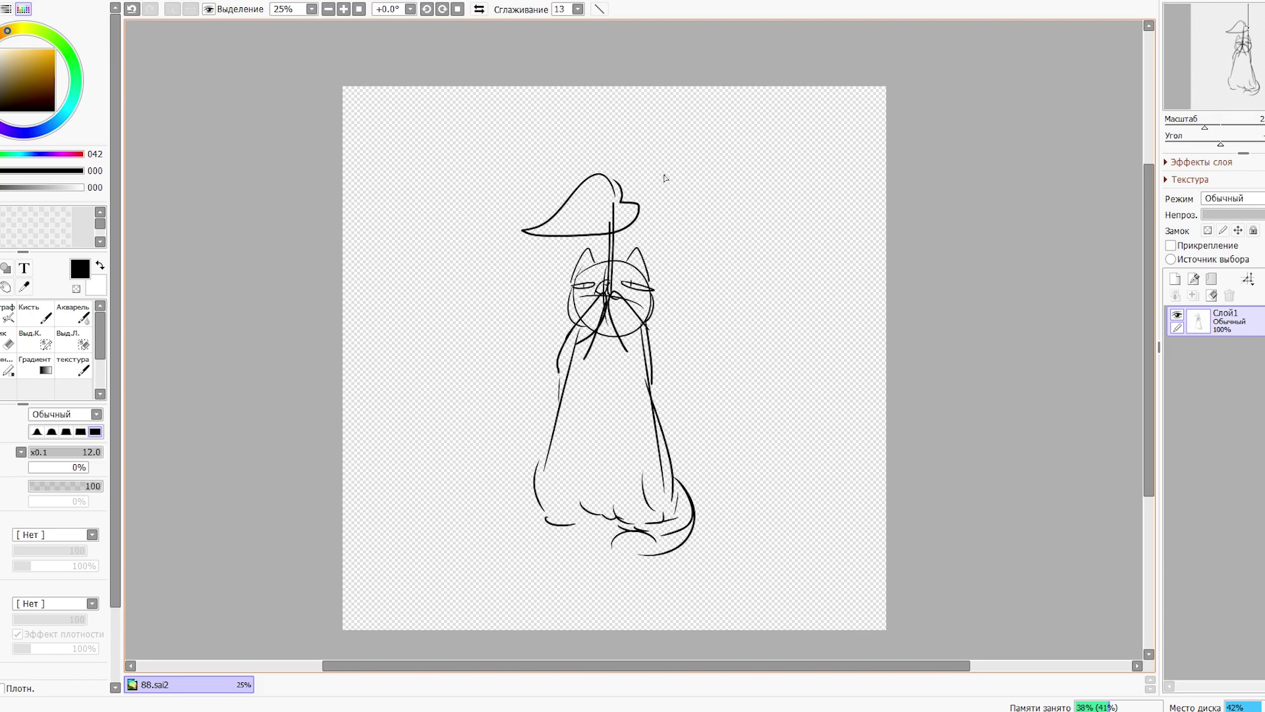
Step: Handwrite the words "Let grow" on two lines to the right of the cat
{"action": "left_click_drag", "start_coordinate": [677, 333], "coordinate": [682, 331]}
{"action": "left_click_drag", "start_coordinate": [691, 315], "coordinate": [692, 333]}
{"action": "left_click_drag", "start_coordinate": [703, 303], "coordinate": [703, 334]}
Step: Enlarge the whole sketch to nearly fill the canvas height and lower its layer opacity to 36%
{"action": "key", "text": "ctrl+t"}
{"action": "mouse_move", "coordinate": [703, 549]}
{"action": "left_mouse_down"}
{"action": "mouse_move", "coordinate": [734, 599]}
{"action": "mouse_move", "coordinate": [686, 559]}
{"action": "mouse_move", "coordinate": [729, 593]}
{"action": "left_mouse_up"}
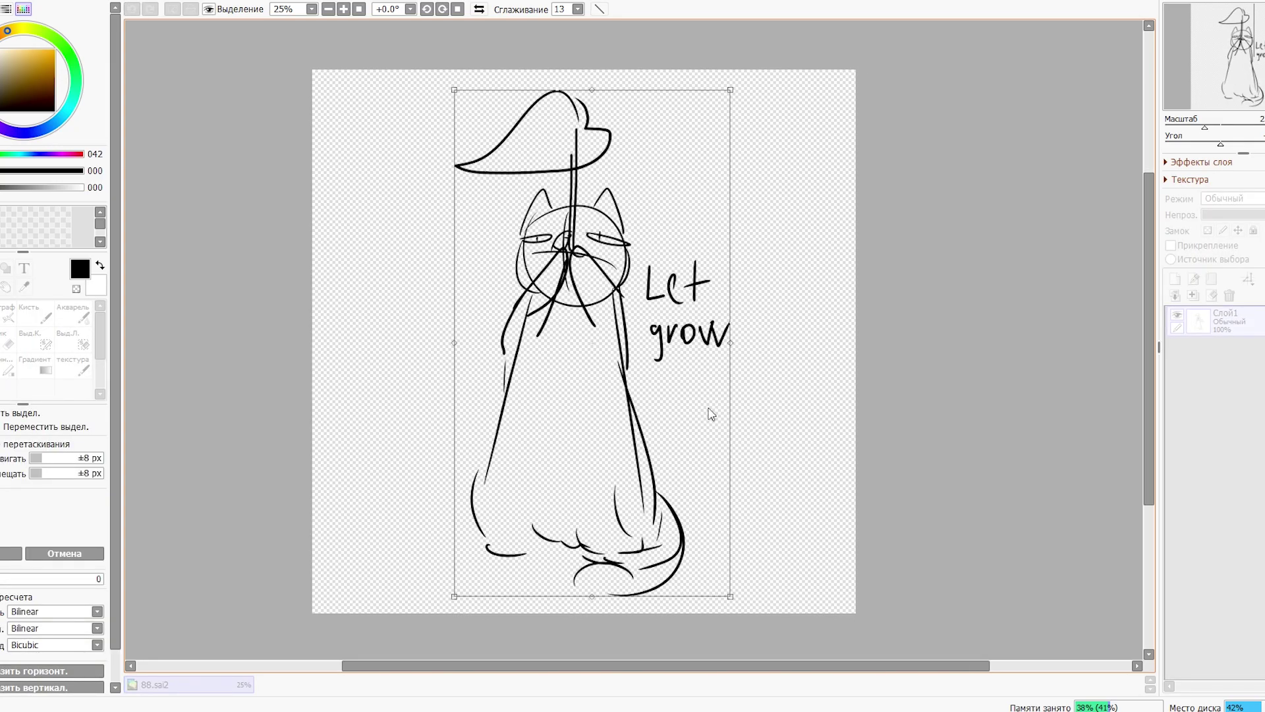
{"action": "key", "text": "Return"}
{"action": "left_click_drag", "start_coordinate": [1235, 215], "coordinate": [1247, 219]}
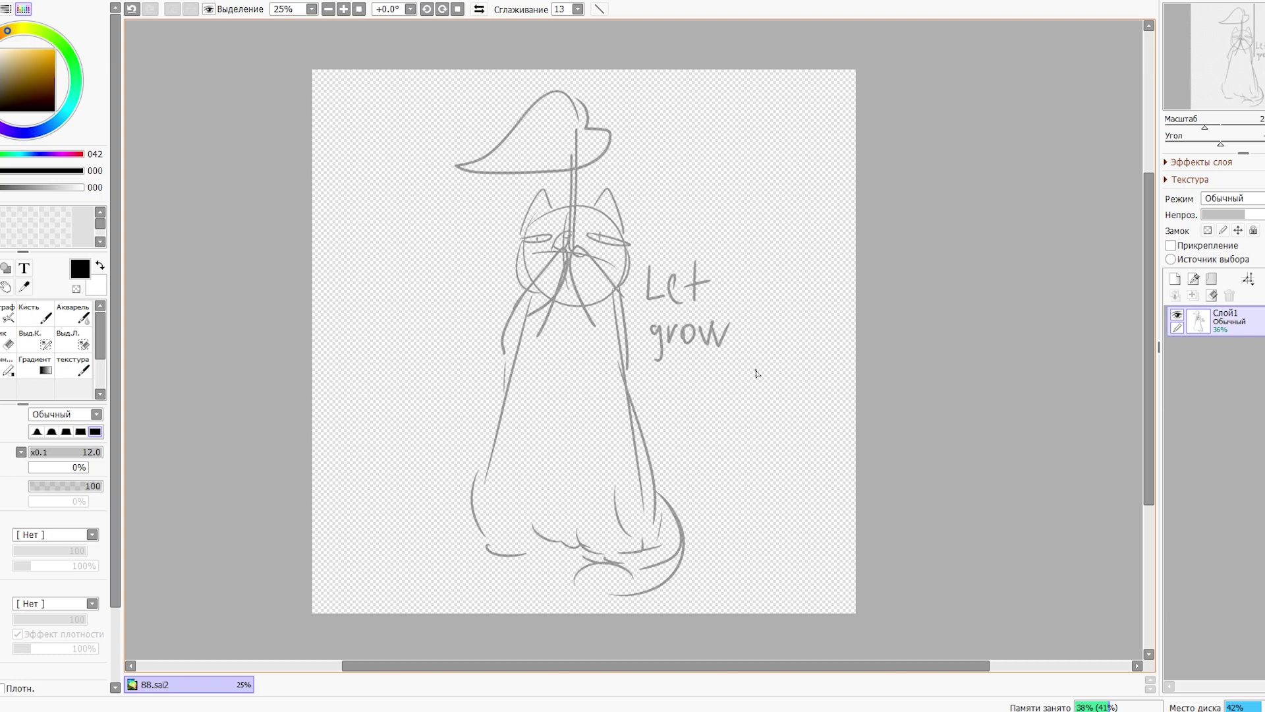
Step: Complete the handwritten text so that it reads "Let's grow together"
{"action": "mouse_move", "coordinate": [700, 379]}
{"action": "left_mouse_down"}
{"action": "mouse_move", "coordinate": [698, 405]}
{"action": "mouse_move", "coordinate": [722, 391]}
{"action": "left_mouse_up"}
{"action": "left_click_drag", "start_coordinate": [718, 375], "coordinate": [731, 370]}
{"action": "mouse_move", "coordinate": [734, 363]}
{"action": "left_mouse_down"}
{"action": "mouse_move", "coordinate": [743, 390]}
{"action": "mouse_move", "coordinate": [762, 385]}
{"action": "left_mouse_up"}
{"action": "left_click_drag", "start_coordinate": [764, 374], "coordinate": [781, 372]}
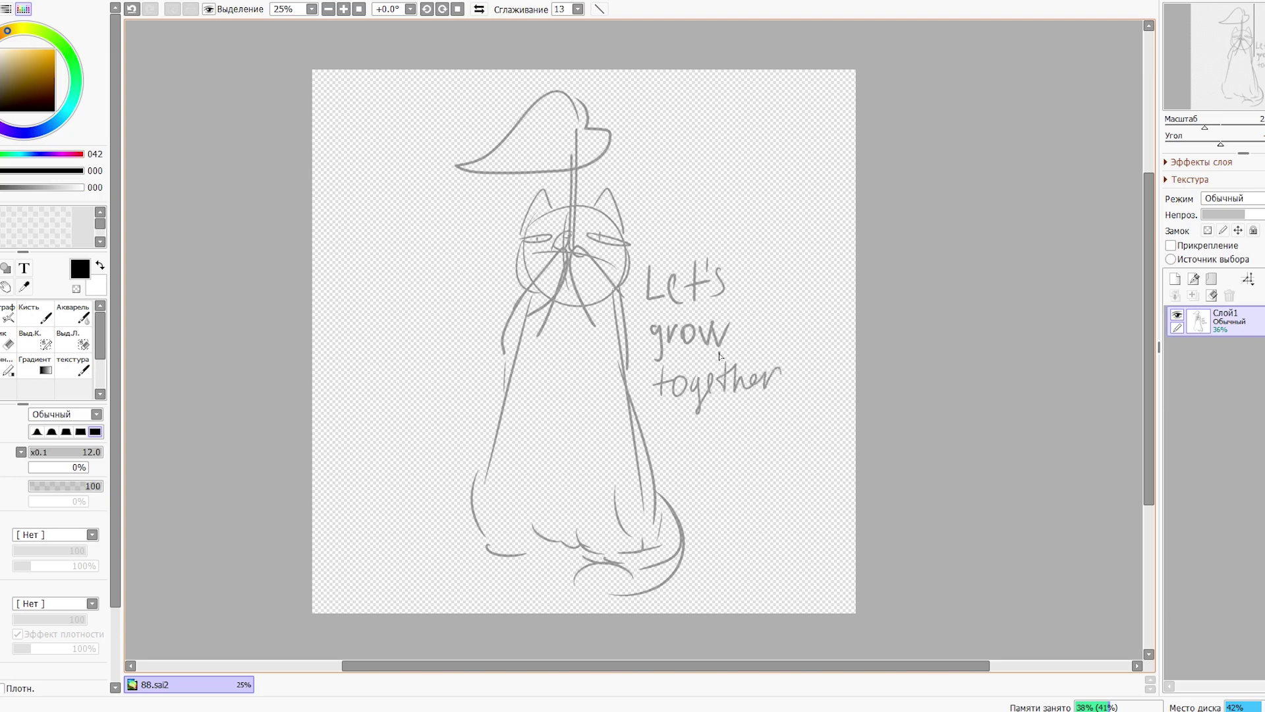
Step: Lower the sketch layer's opacity to 21% and add a new layer above it
{"action": "left_click_drag", "start_coordinate": [1244, 215], "coordinate": [1227, 214]}
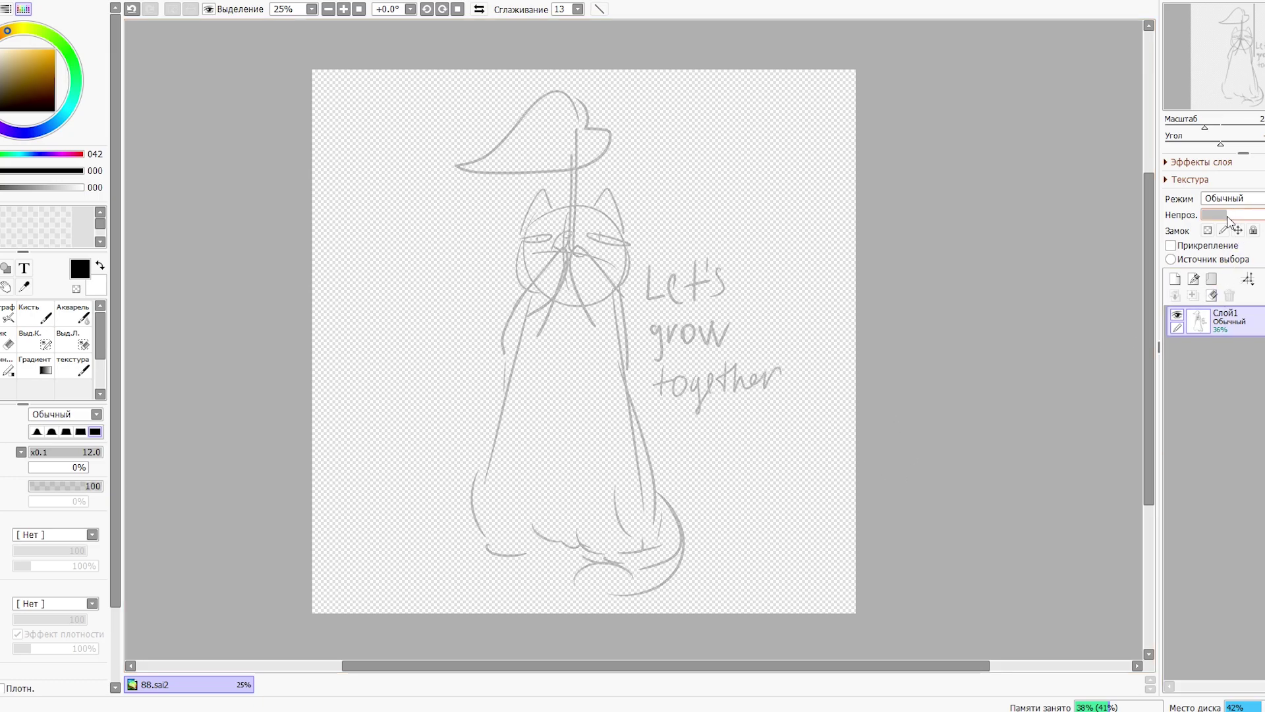
{"action": "left_click", "coordinate": [1175, 278]}
Step: Ink the outline of the left ear over the sketch on the new layer
{"action": "scroll", "coordinate": [608, 297], "scroll_direction": "up", "scroll_amount": 1}
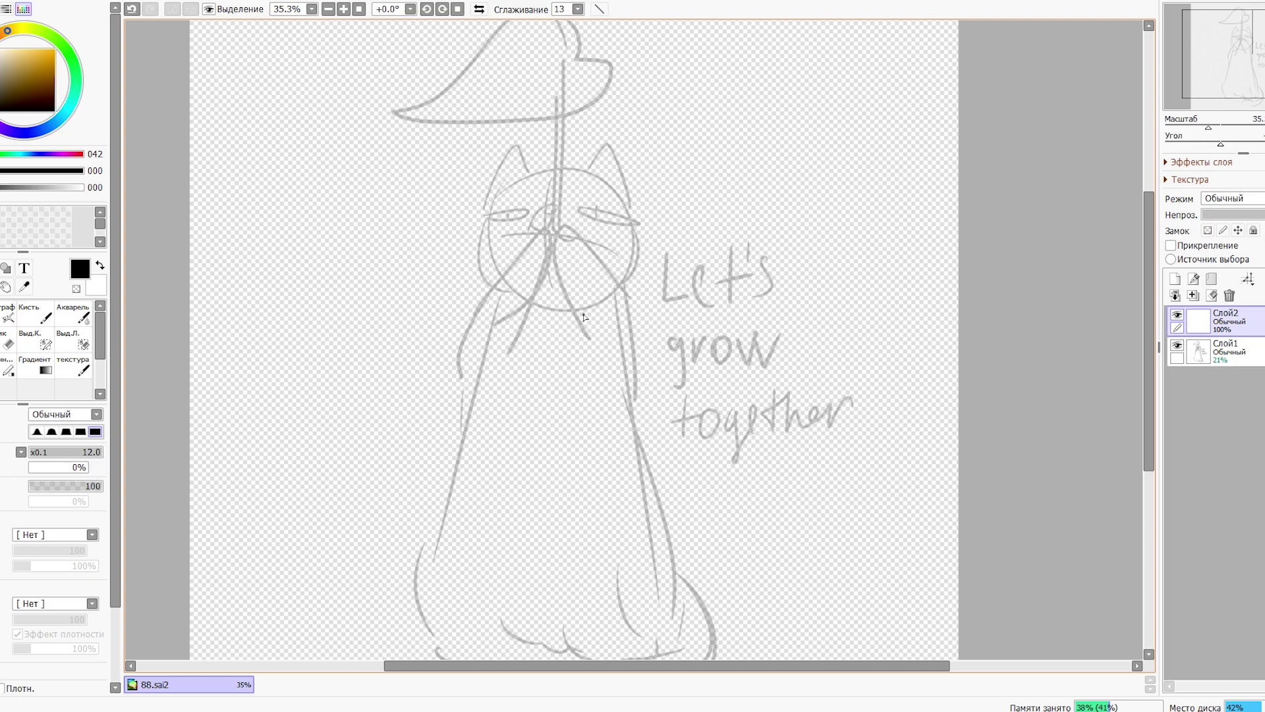
{"action": "scroll", "coordinate": [583, 318], "scroll_direction": "up", "scroll_amount": 3}
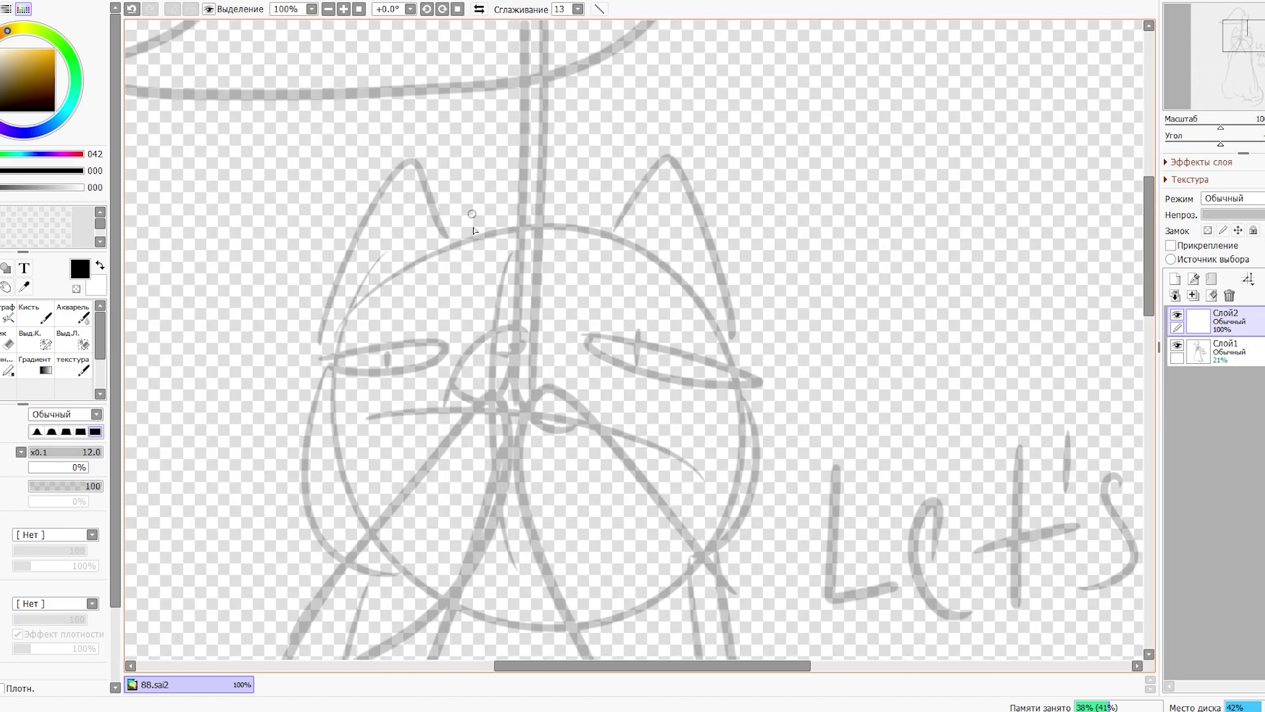
{"action": "left_click_drag", "start_coordinate": [461, 387], "coordinate": [508, 423]}
{"action": "mouse_move", "coordinate": [374, 345]}
{"action": "left_mouse_down"}
{"action": "mouse_move", "coordinate": [460, 205]}
{"action": "mouse_move", "coordinate": [502, 266]}
{"action": "mouse_move", "coordinate": [484, 287]}
{"action": "left_mouse_up"}
{"action": "key", "text": "ctrl+z"}
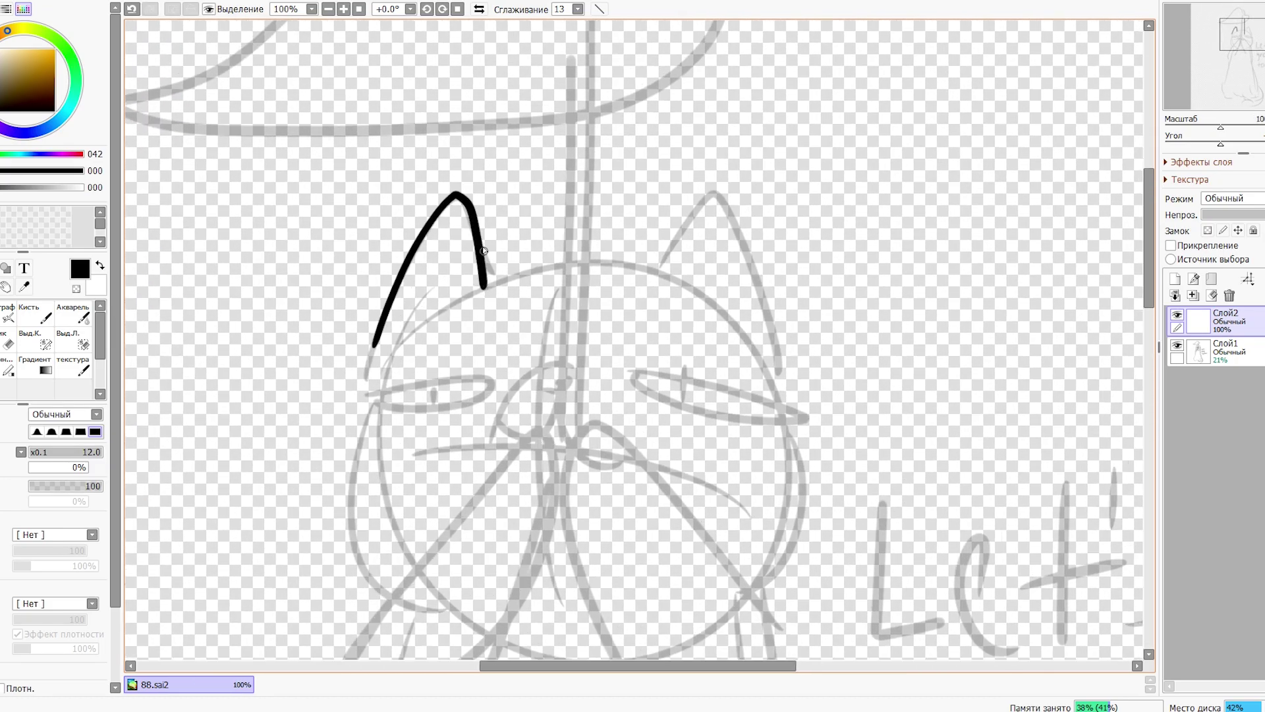
{"action": "key", "text": "ctrl+z"}
Step: Ink the fur tuft below the left ear and the two narrow eyes with vertical pupils
{"action": "mouse_move", "coordinate": [369, 359]}
{"action": "left_mouse_down"}
{"action": "mouse_move", "coordinate": [476, 184]}
{"action": "mouse_move", "coordinate": [520, 277]}
{"action": "mouse_move", "coordinate": [366, 395]}
{"action": "mouse_move", "coordinate": [343, 473]}
{"action": "left_mouse_up"}
{"action": "key", "text": "ctrl+z"}
{"action": "mouse_move", "coordinate": [359, 381]}
{"action": "left_mouse_down"}
{"action": "mouse_move", "coordinate": [340, 440]}
{"action": "mouse_move", "coordinate": [454, 395]}
{"action": "mouse_move", "coordinate": [380, 396]}
{"action": "left_mouse_up"}
{"action": "key", "text": "ctrl+z"}
{"action": "key", "text": "ctrl+z"}
{"action": "mouse_move", "coordinate": [461, 378]}
{"action": "left_mouse_down"}
{"action": "mouse_move", "coordinate": [422, 403]}
{"action": "mouse_move", "coordinate": [389, 385]}
{"action": "mouse_move", "coordinate": [441, 402]}
{"action": "left_mouse_up"}
{"action": "mouse_move", "coordinate": [629, 379]}
{"action": "left_mouse_down"}
{"action": "mouse_move", "coordinate": [747, 390]}
{"action": "mouse_move", "coordinate": [631, 382]}
{"action": "mouse_move", "coordinate": [685, 402]}
{"action": "mouse_move", "coordinate": [655, 311]}
{"action": "left_mouse_up"}
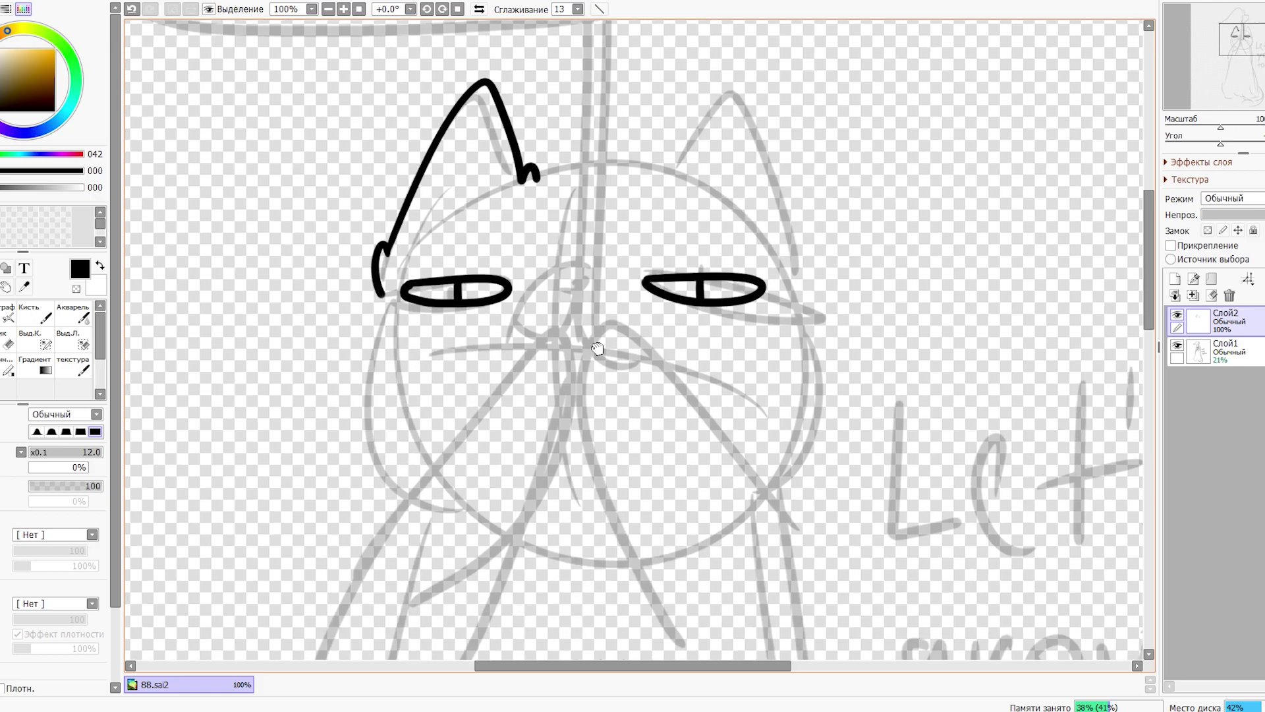
Step: Ink the left cheek and the top of the head between the ears
{"action": "mouse_move", "coordinate": [380, 303]}
{"action": "left_mouse_down"}
{"action": "mouse_move", "coordinate": [338, 431]}
{"action": "mouse_move", "coordinate": [388, 442]}
{"action": "mouse_move", "coordinate": [368, 330]}
{"action": "mouse_move", "coordinate": [420, 477]}
{"action": "left_mouse_up"}
{"action": "key", "text": "ctrl+z"}
{"action": "mouse_move", "coordinate": [538, 173]}
{"action": "left_mouse_down"}
{"action": "mouse_move", "coordinate": [667, 165]}
{"action": "mouse_move", "coordinate": [661, 179]}
{"action": "left_mouse_up"}
{"action": "key", "text": "ctrl+z"}
{"action": "key", "text": "ctrl+z"}
{"action": "key", "text": "ctrl+z"}
{"action": "mouse_move", "coordinate": [708, 199]}
{"action": "left_mouse_down"}
{"action": "mouse_move", "coordinate": [679, 241]}
{"action": "mouse_move", "coordinate": [748, 273]}
{"action": "mouse_move", "coordinate": [757, 307]}
{"action": "left_mouse_up"}
Step: Set the line smoothing to S-2 and ink the outline of the right ear
{"action": "left_click", "coordinate": [573, 9]}
{"action": "left_click", "coordinate": [564, 281]}
{"action": "key", "text": "ctrl+z"}
{"action": "mouse_move", "coordinate": [634, 222]}
{"action": "left_mouse_down"}
{"action": "mouse_move", "coordinate": [759, 293]}
{"action": "mouse_move", "coordinate": [756, 309]}
{"action": "left_mouse_up"}
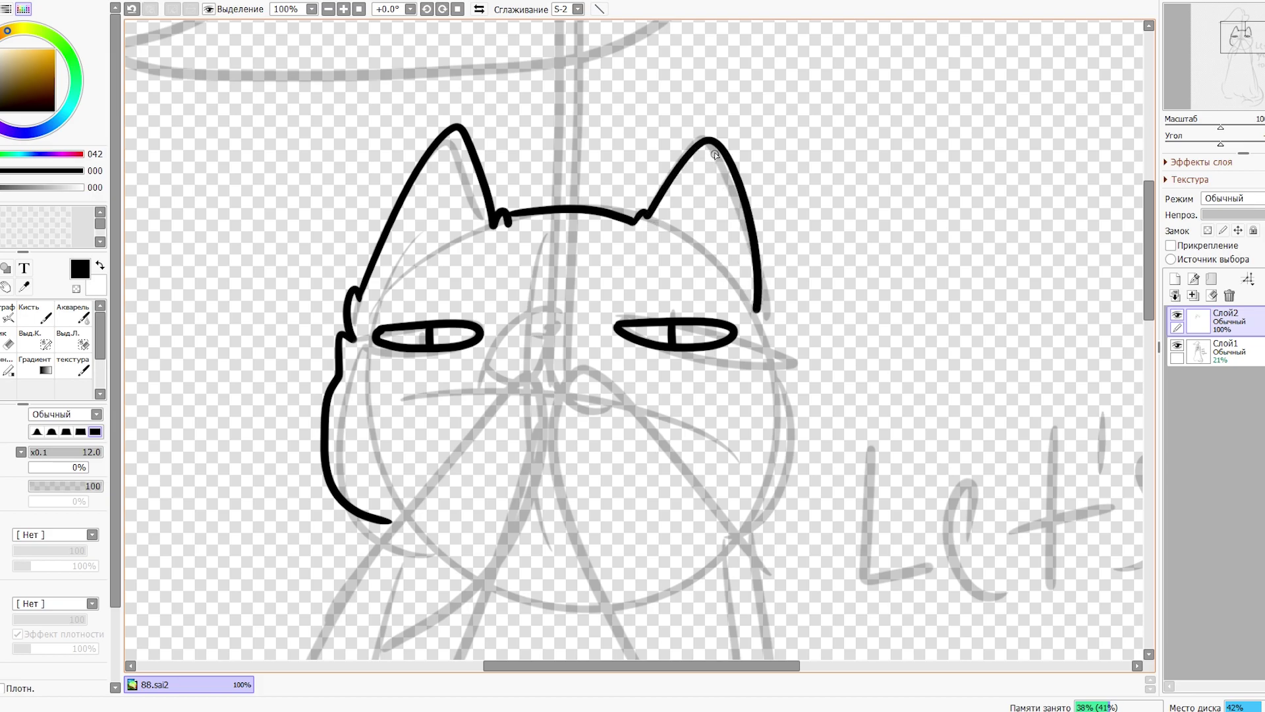
Step: Add inner fold lines and short curved fur strokes to both ears
{"action": "left_click_drag", "start_coordinate": [702, 149], "coordinate": [674, 237]}
{"action": "left_click_drag", "start_coordinate": [699, 187], "coordinate": [713, 250]}
{"action": "left_click_drag", "start_coordinate": [733, 261], "coordinate": [716, 281]}
{"action": "left_click_drag", "start_coordinate": [459, 137], "coordinate": [467, 251]}
{"action": "left_click_drag", "start_coordinate": [448, 188], "coordinate": [441, 250]}
{"action": "left_click_drag", "start_coordinate": [411, 231], "coordinate": [424, 270]}
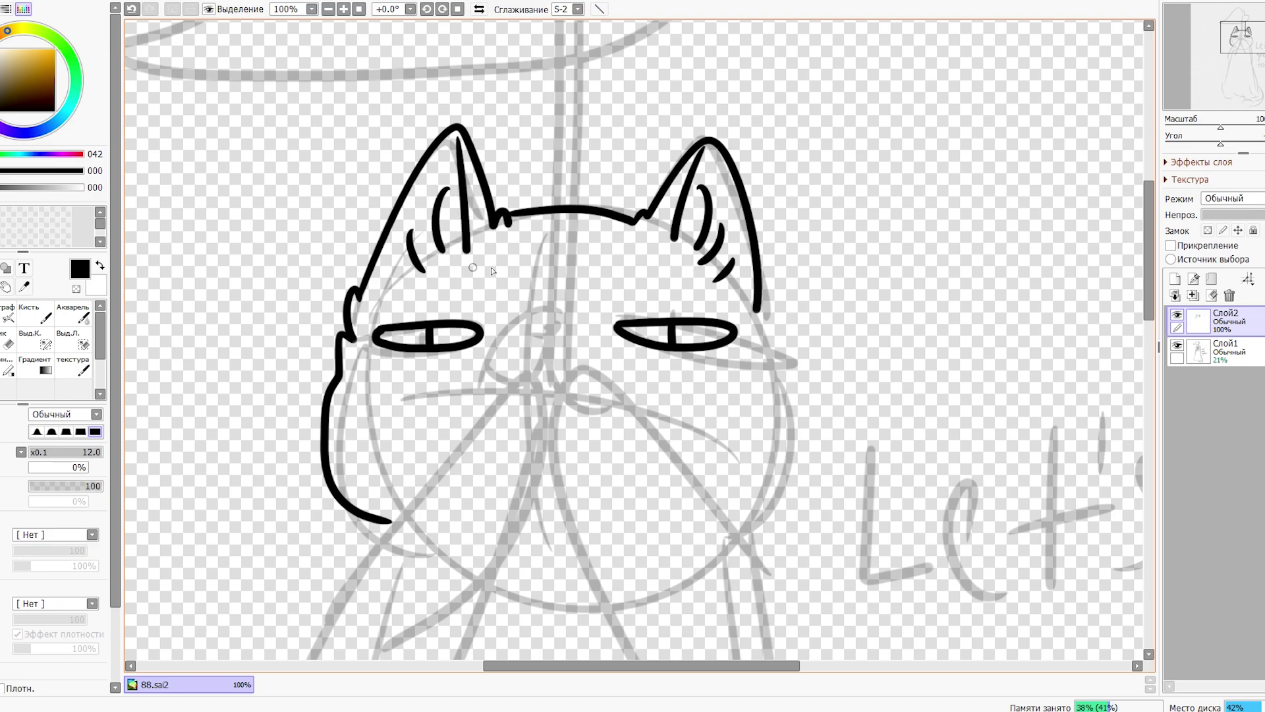
Step: Ink the right cheek with fur tufts below the right ear
{"action": "scroll", "coordinate": [451, 268], "scroll_direction": "down", "scroll_amount": 2}
{"action": "mouse_move", "coordinate": [757, 232]}
{"action": "left_mouse_down"}
{"action": "mouse_move", "coordinate": [775, 244]}
{"action": "mouse_move", "coordinate": [745, 458]}
{"action": "mouse_move", "coordinate": [776, 216]}
{"action": "mouse_move", "coordinate": [784, 290]}
{"action": "mouse_move", "coordinate": [735, 465]}
{"action": "mouse_move", "coordinate": [766, 488]}
{"action": "mouse_move", "coordinate": [820, 417]}
{"action": "left_mouse_up"}
{"action": "key", "text": "ctrl+z"}
{"action": "mouse_move", "coordinate": [479, 460]}
{"action": "left_mouse_down"}
{"action": "mouse_move", "coordinate": [491, 363]}
{"action": "mouse_move", "coordinate": [489, 439]}
{"action": "left_mouse_up"}
{"action": "scroll", "coordinate": [380, 577], "scroll_direction": "down", "scroll_amount": 2}
{"action": "mouse_move", "coordinate": [364, 543]}
{"action": "left_mouse_down"}
{"action": "mouse_move", "coordinate": [619, 170]}
{"action": "mouse_move", "coordinate": [597, 316]}
{"action": "mouse_move", "coordinate": [484, 535]}
{"action": "mouse_move", "coordinate": [452, 372]}
{"action": "mouse_move", "coordinate": [593, 184]}
{"action": "mouse_move", "coordinate": [570, 402]}
{"action": "mouse_move", "coordinate": [507, 521]}
{"action": "left_mouse_up"}
{"action": "key", "text": "ctrl+z"}
{"action": "left_click_drag", "start_coordinate": [679, 444], "coordinate": [618, 456]}
{"action": "left_click_drag", "start_coordinate": [783, 446], "coordinate": [638, 198]}
{"action": "key", "text": "ctrl+z"}
{"action": "left_click_drag", "start_coordinate": [578, 254], "coordinate": [594, 208]}
{"action": "key", "text": "ctrl+z"}
{"action": "key", "text": "ctrl+z"}
Step: Ink the outer and inner lines of both forelegs, meeting at the paws over the mouth
{"action": "mouse_move", "coordinate": [319, 481]}
{"action": "left_mouse_down"}
{"action": "mouse_move", "coordinate": [537, 196]}
{"action": "mouse_move", "coordinate": [578, 207]}
{"action": "mouse_move", "coordinate": [451, 539]}
{"action": "left_mouse_up"}
{"action": "mouse_move", "coordinate": [574, 319]}
{"action": "left_mouse_down"}
{"action": "mouse_move", "coordinate": [596, 191]}
{"action": "mouse_move", "coordinate": [664, 229]}
{"action": "mouse_move", "coordinate": [763, 368]}
{"action": "left_mouse_up"}
{"action": "key", "text": "ctrl+z"}
{"action": "key", "text": "ctrl+z"}
{"action": "mouse_move", "coordinate": [567, 191]}
{"action": "left_mouse_down"}
{"action": "mouse_move", "coordinate": [586, 172]}
{"action": "mouse_move", "coordinate": [649, 231]}
{"action": "mouse_move", "coordinate": [755, 392]}
{"action": "left_mouse_up"}
{"action": "left_click_drag", "start_coordinate": [572, 276], "coordinate": [665, 510]}
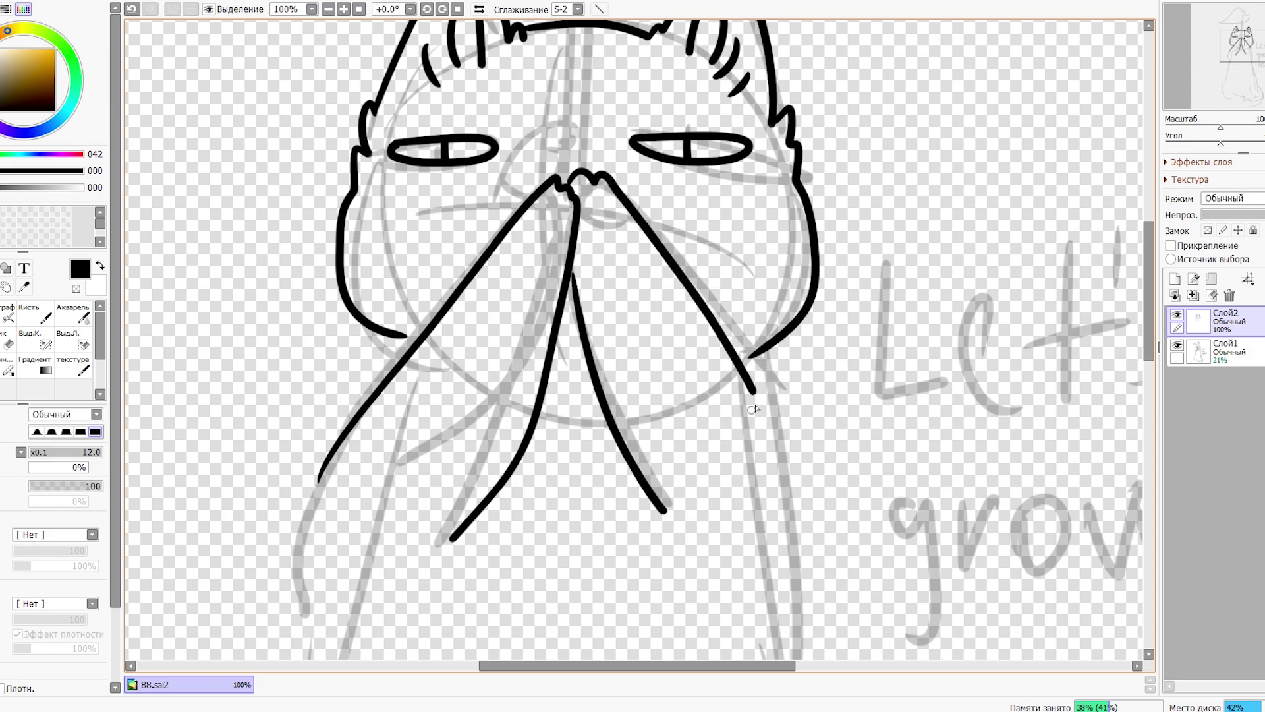
Step: Select the right foreleg's outer line and stretch it slightly down and outward
{"action": "key", "text": "ctrl"}
{"action": "mouse_move", "coordinate": [600, 168]}
{"action": "left_mouse_down"}
{"action": "mouse_move", "coordinate": [784, 428]}
{"action": "mouse_move", "coordinate": [685, 229]}
{"action": "mouse_move", "coordinate": [645, 189]}
{"action": "left_mouse_up"}
{"action": "key", "text": "ctrl+t"}
{"action": "left_click_drag", "start_coordinate": [759, 396], "coordinate": [780, 418]}
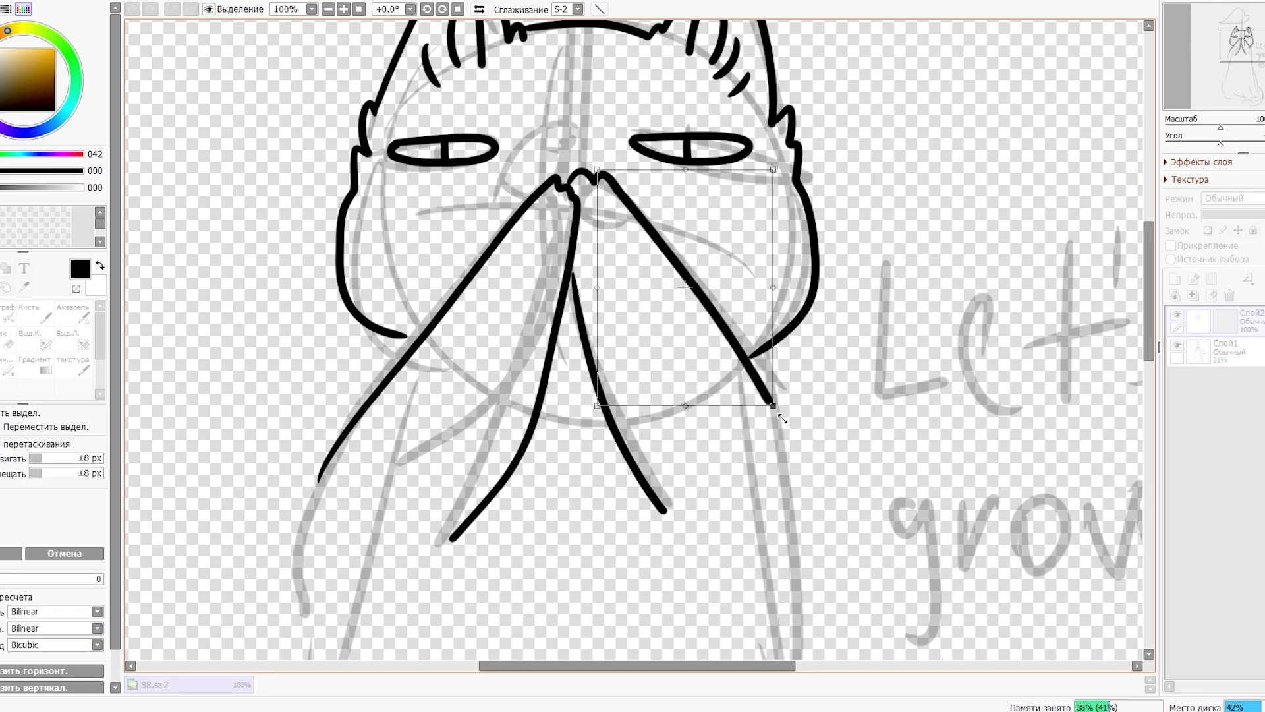
{"action": "key", "text": "Return"}
Step: Ink a line continuing the right foreleg's outer edge down along the body
{"action": "scroll", "coordinate": [655, 350], "scroll_direction": "down", "scroll_amount": 3}
{"action": "key", "text": "ctrl+z"}
{"action": "mouse_move", "coordinate": [760, 257]}
{"action": "left_mouse_down"}
{"action": "mouse_move", "coordinate": [805, 406]}
{"action": "mouse_move", "coordinate": [780, 320]}
{"action": "mouse_move", "coordinate": [794, 527]}
{"action": "left_mouse_up"}
{"action": "key", "text": "ctrl+z"}
{"action": "key", "text": "ctrl+z"}
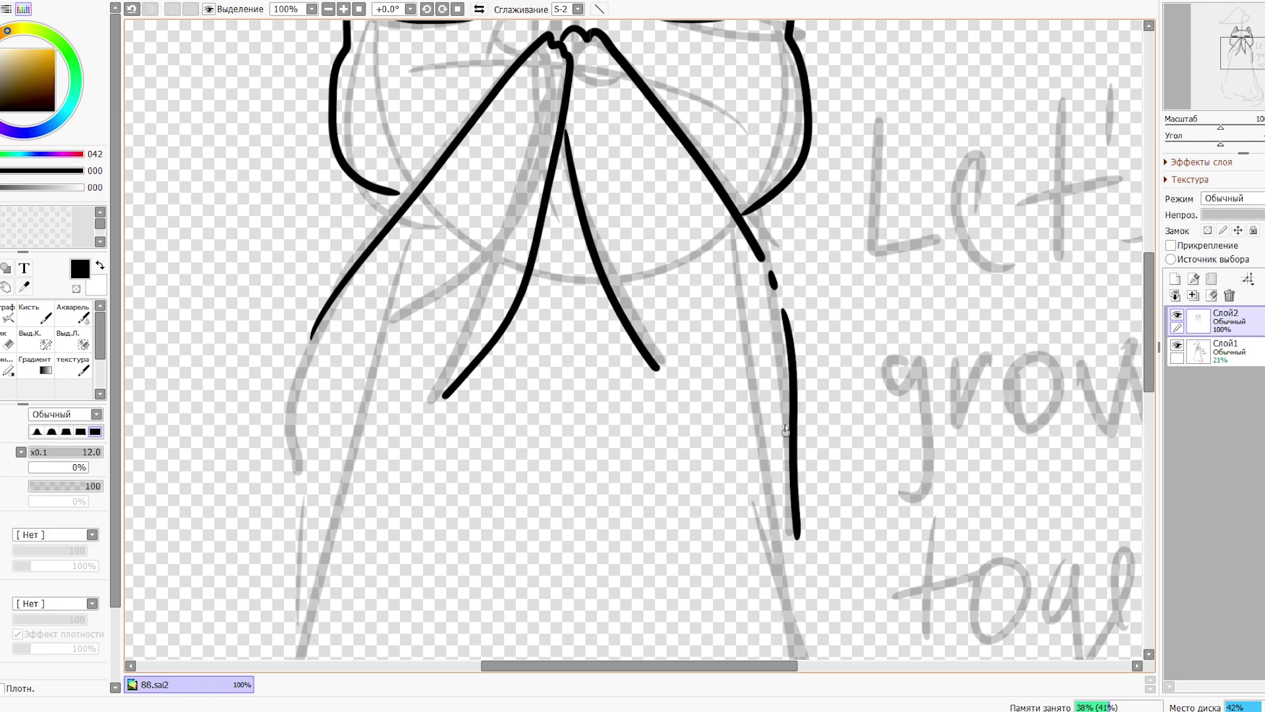
Step: Ink small fur tufts below both cheeks beside the forelegs
{"action": "key", "text": "ctrl+minus"}
{"action": "key", "text": "ctrl+minus"}
{"action": "key", "text": "ctrl+minus"}
{"action": "key", "text": "ctrl+minus"}
{"action": "key", "text": "ctrl+minus"}
{"action": "key", "text": "ctrl+z"}
{"action": "mouse_move", "coordinate": [556, 248]}
{"action": "left_mouse_down"}
{"action": "mouse_move", "coordinate": [551, 262]}
{"action": "mouse_move", "coordinate": [572, 250]}
{"action": "left_mouse_up"}
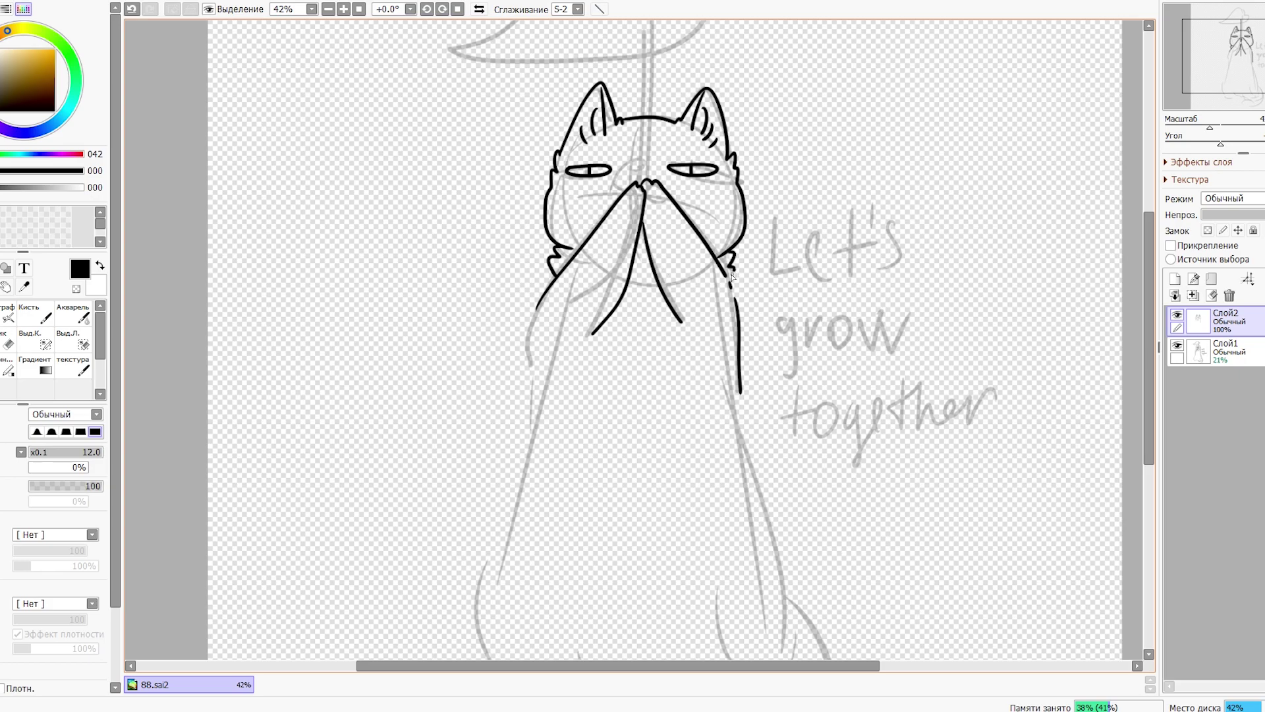
{"action": "left_click_drag", "start_coordinate": [769, 460], "coordinate": [751, 420]}
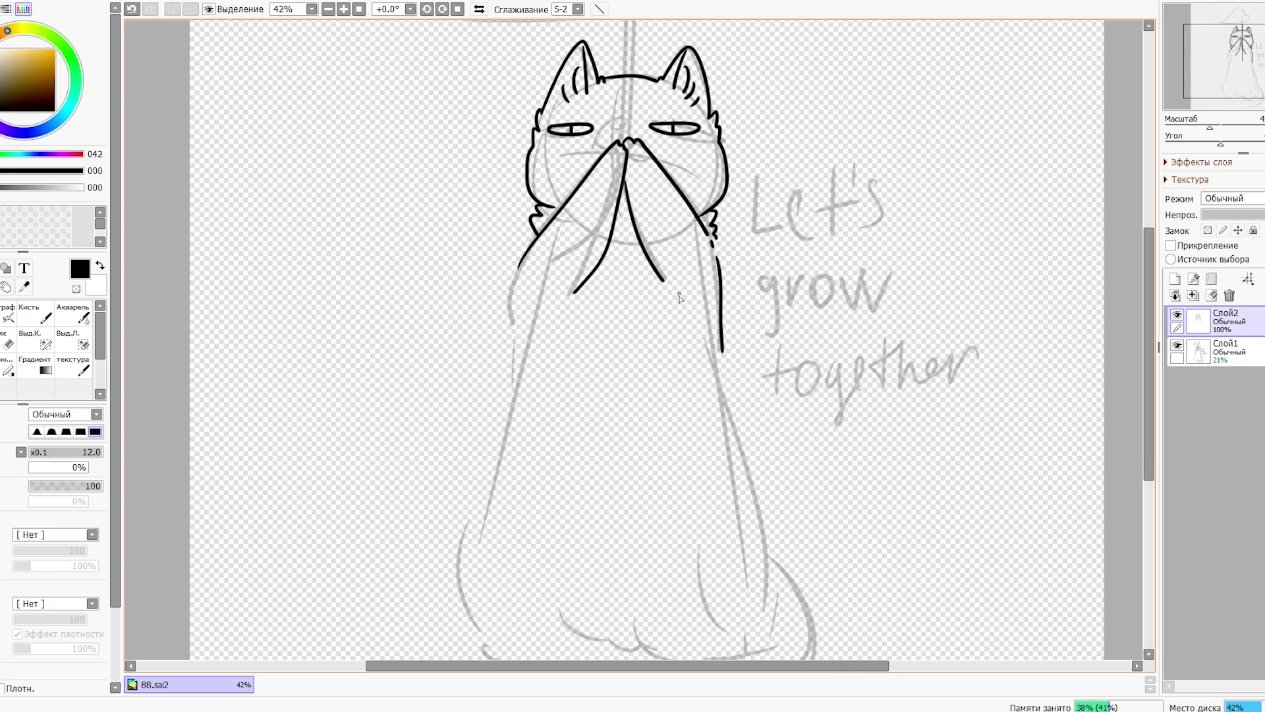
{"action": "key", "text": "ctrl+z"}
{"action": "key", "text": "ctrl+z"}
{"action": "left_click", "coordinate": [149, 9]}
{"action": "left_click", "coordinate": [149, 10]}
Step: Replace the line below the right foreleg with a long outline down the body's right side
{"action": "key", "text": "e"}
{"action": "mouse_move", "coordinate": [728, 265]}
{"action": "left_mouse_down"}
{"action": "mouse_move", "coordinate": [726, 399]}
{"action": "mouse_move", "coordinate": [745, 440]}
{"action": "mouse_move", "coordinate": [744, 377]}
{"action": "mouse_move", "coordinate": [805, 554]}
{"action": "left_mouse_up"}
{"action": "key", "text": "ctrl+z"}
{"action": "left_click_drag", "start_coordinate": [802, 434], "coordinate": [773, 443]}
{"action": "key", "text": "ctrl+z"}
{"action": "mouse_move", "coordinate": [694, 259]}
{"action": "left_mouse_down"}
{"action": "mouse_move", "coordinate": [712, 408]}
{"action": "mouse_move", "coordinate": [750, 547]}
{"action": "left_mouse_up"}
{"action": "key", "text": "ctrl+z"}
{"action": "key", "text": "ctrl+z"}
{"action": "left_click_drag", "start_coordinate": [694, 257], "coordinate": [751, 550]}
Step: Ink the body's furry left side and the foot at its lower left corner
{"action": "mouse_move", "coordinate": [500, 278]}
{"action": "left_mouse_down"}
{"action": "mouse_move", "coordinate": [496, 237]}
{"action": "mouse_move", "coordinate": [489, 339]}
{"action": "mouse_move", "coordinate": [447, 477]}
{"action": "mouse_move", "coordinate": [448, 613]}
{"action": "mouse_move", "coordinate": [557, 616]}
{"action": "left_mouse_up"}
{"action": "key", "text": "ctrl+z"}
{"action": "key", "text": "ctrl+z"}
{"action": "mouse_move", "coordinate": [455, 618]}
{"action": "left_mouse_down"}
{"action": "mouse_move", "coordinate": [498, 639]}
{"action": "mouse_move", "coordinate": [529, 626]}
{"action": "mouse_move", "coordinate": [464, 631]}
{"action": "mouse_move", "coordinate": [507, 623]}
{"action": "left_mouse_up"}
{"action": "key", "text": "ctrl+z"}
{"action": "left_click_drag", "start_coordinate": [473, 606], "coordinate": [493, 618]}
Step: Ink the body's lower edge with short fur strokes and join it to the right haunch
{"action": "left_click_drag", "start_coordinate": [497, 619], "coordinate": [567, 621]}
{"action": "left_click_drag", "start_coordinate": [558, 598], "coordinate": [590, 619]}
{"action": "mouse_move", "coordinate": [595, 600]}
{"action": "left_mouse_down"}
{"action": "mouse_move", "coordinate": [626, 623]}
{"action": "mouse_move", "coordinate": [631, 539]}
{"action": "mouse_move", "coordinate": [659, 554]}
{"action": "mouse_move", "coordinate": [689, 526]}
{"action": "left_mouse_up"}
{"action": "left_click_drag", "start_coordinate": [710, 479], "coordinate": [690, 537]}
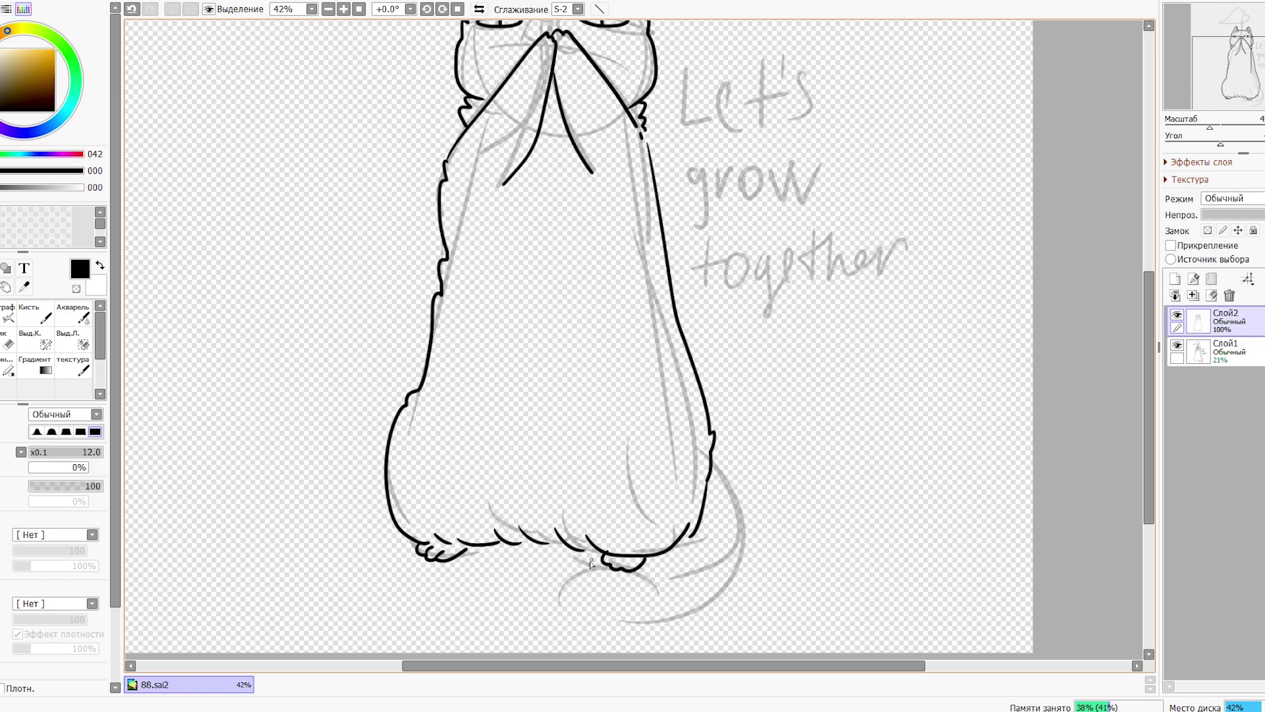
Step: Ink the tail curving down from the body's right side and curling back beside the right foot
{"action": "left_click_drag", "start_coordinate": [745, 520], "coordinate": [727, 506]}
{"action": "key", "text": "ctrl+z"}
{"action": "mouse_move", "coordinate": [697, 437]}
{"action": "left_mouse_down"}
{"action": "mouse_move", "coordinate": [664, 617]}
{"action": "mouse_move", "coordinate": [652, 595]}
{"action": "left_mouse_up"}
{"action": "mouse_move", "coordinate": [626, 544]}
{"action": "left_mouse_down"}
{"action": "mouse_move", "coordinate": [596, 585]}
{"action": "mouse_move", "coordinate": [644, 597]}
{"action": "mouse_move", "coordinate": [618, 575]}
{"action": "mouse_move", "coordinate": [666, 605]}
{"action": "left_mouse_up"}
{"action": "key", "text": "ctrl+z"}
{"action": "key", "text": "ctrl+z"}
{"action": "key", "text": "ctrl+z"}
{"action": "mouse_move", "coordinate": [622, 544]}
{"action": "left_mouse_down"}
{"action": "mouse_move", "coordinate": [634, 594]}
{"action": "mouse_move", "coordinate": [666, 597]}
{"action": "left_mouse_up"}
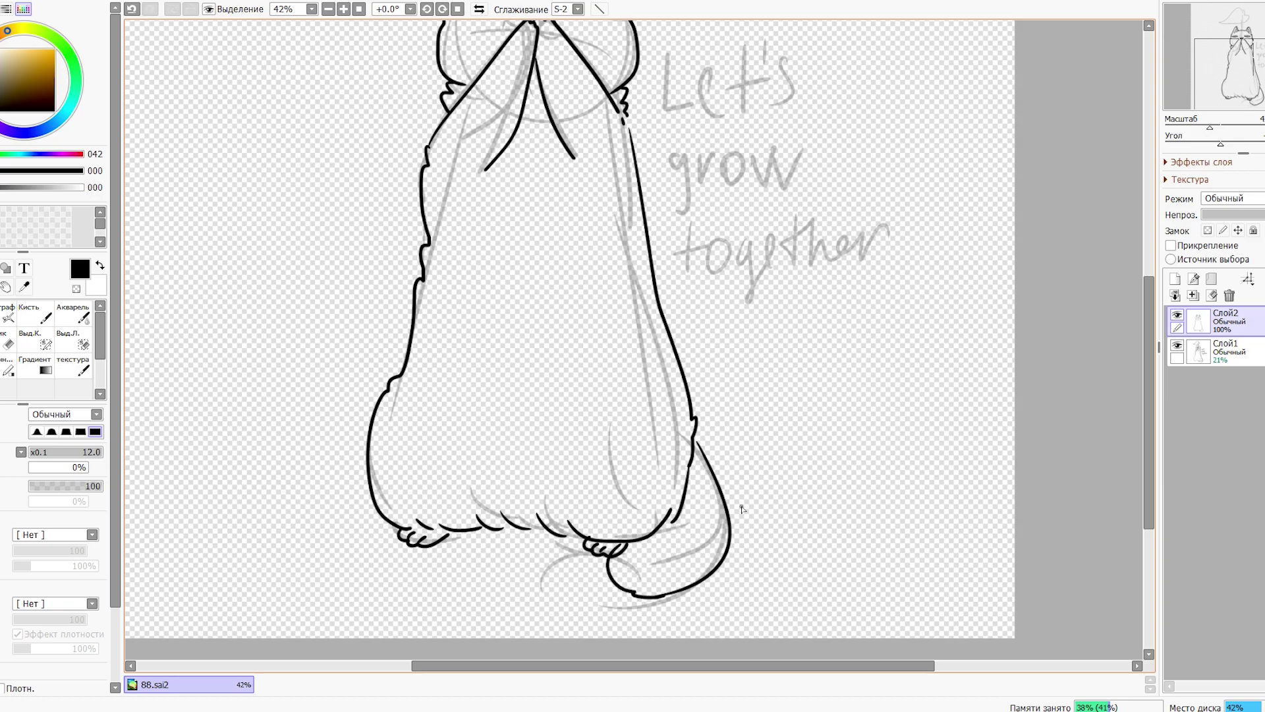
Step: Erase the overlapping ink where the tail meets the right foot, using a smaller eraser size
{"action": "scroll", "coordinate": [740, 508], "scroll_direction": "up", "scroll_amount": 5}
{"action": "key", "text": "e"}
{"action": "left_click_drag", "start_coordinate": [743, 508], "coordinate": [776, 400]}
{"action": "key", "text": "["}
{"action": "key", "text": "["}
{"action": "key", "text": "["}
{"action": "key", "text": "["}
{"action": "left_click", "coordinate": [508, 508]}
{"action": "key", "text": "["}
{"action": "key", "text": "["}
{"action": "key", "text": "["}
{"action": "key", "text": "["}
{"action": "left_click_drag", "start_coordinate": [498, 514], "coordinate": [482, 527]}
{"action": "key", "text": "n"}
Step: Try short fur strokes on the right side of the chest and the body's lower left side
{"action": "scroll", "coordinate": [495, 455], "scroll_direction": "down", "scroll_amount": 6}
{"action": "left_click_drag", "start_coordinate": [474, 403], "coordinate": [584, 424]}
{"action": "scroll", "coordinate": [584, 425], "scroll_direction": "down", "scroll_amount": 2}
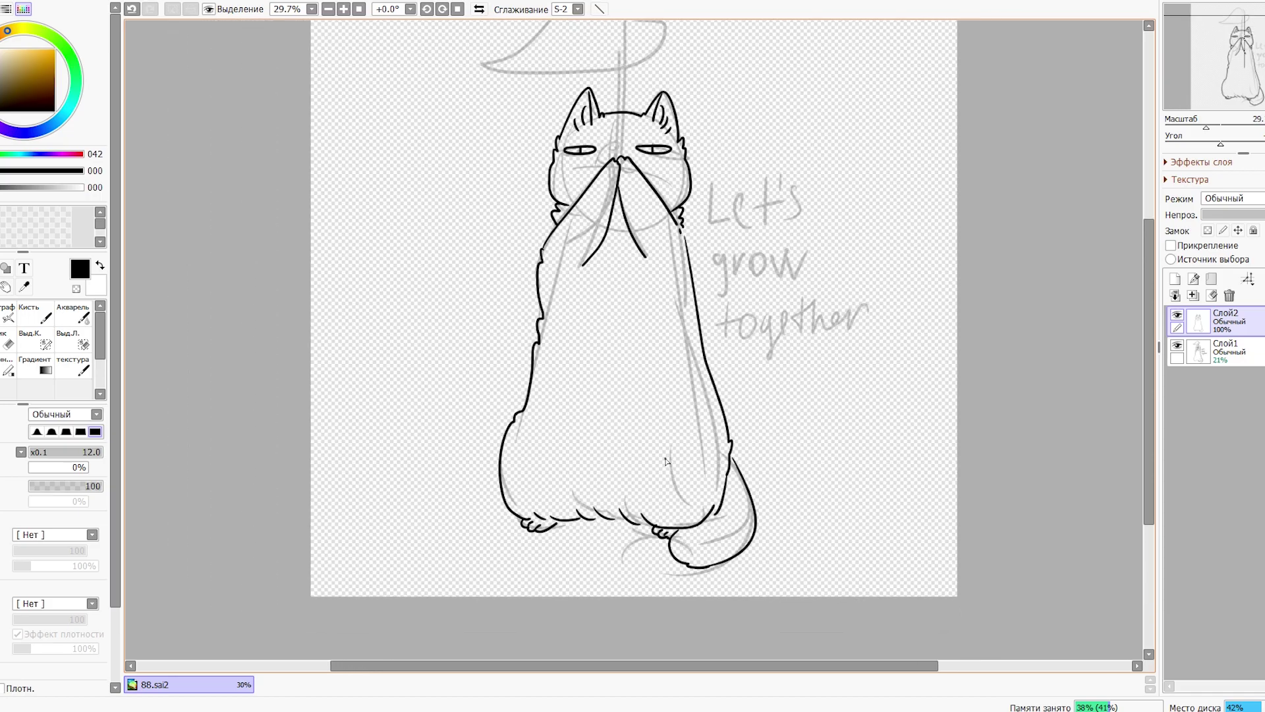
{"action": "scroll", "coordinate": [553, 402], "scroll_direction": "up", "scroll_amount": 3}
{"action": "left_click_drag", "start_coordinate": [645, 278], "coordinate": [647, 299]}
{"action": "left_click_drag", "start_coordinate": [514, 443], "coordinate": [495, 369]}
{"action": "scroll", "coordinate": [502, 412], "scroll_direction": "up", "scroll_amount": 1}
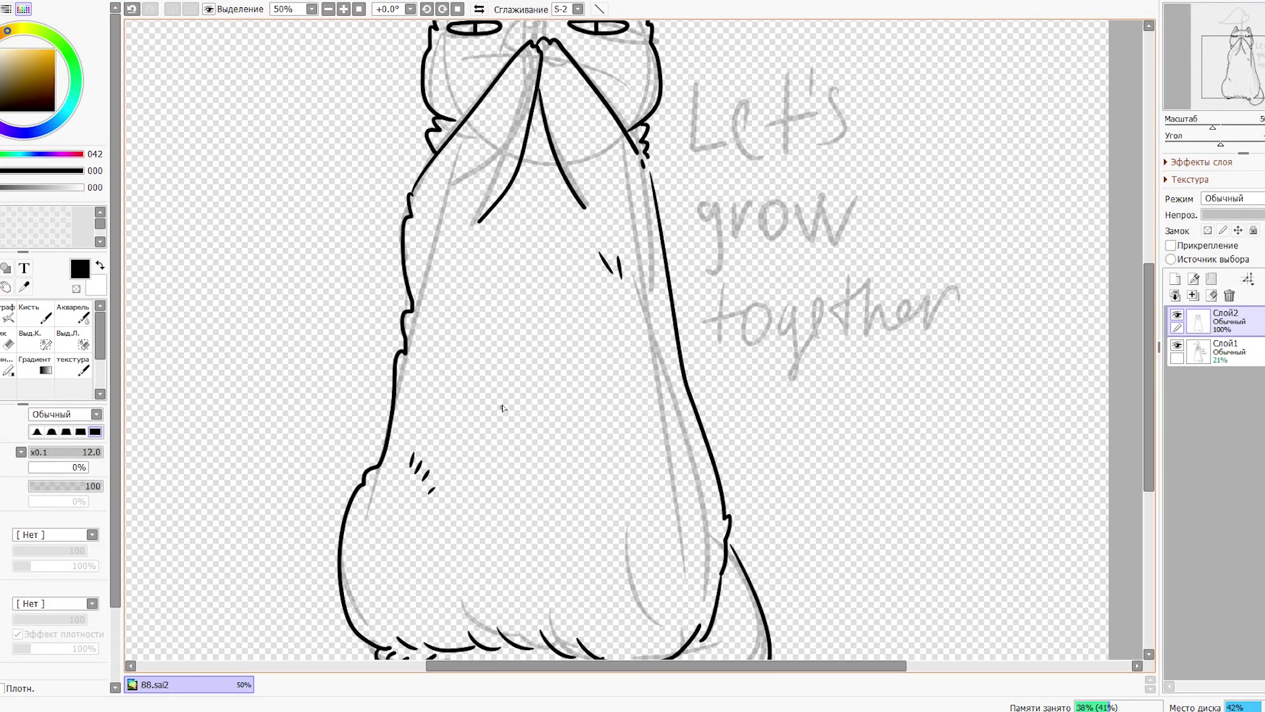
{"action": "key", "text": "ctrl+z"}
{"action": "key", "text": "ctrl+z"}
{"action": "key", "text": "ctrl+z"}
{"action": "key", "text": "ctrl+z"}
{"action": "key", "text": "ctrl+z"}
{"action": "key", "text": "ctrl+z"}
{"action": "key", "text": "ctrl+z"}
{"action": "key", "text": "ctrl+z"}
{"action": "key", "text": "ctrl+z"}
{"action": "key", "text": "ctrl+z"}
Step: Ink short, widely spaced fur ticks in a ring around the cat's chest and belly
{"action": "left_click_drag", "start_coordinate": [592, 219], "coordinate": [605, 230]}
{"action": "left_click_drag", "start_coordinate": [609, 227], "coordinate": [610, 236]}
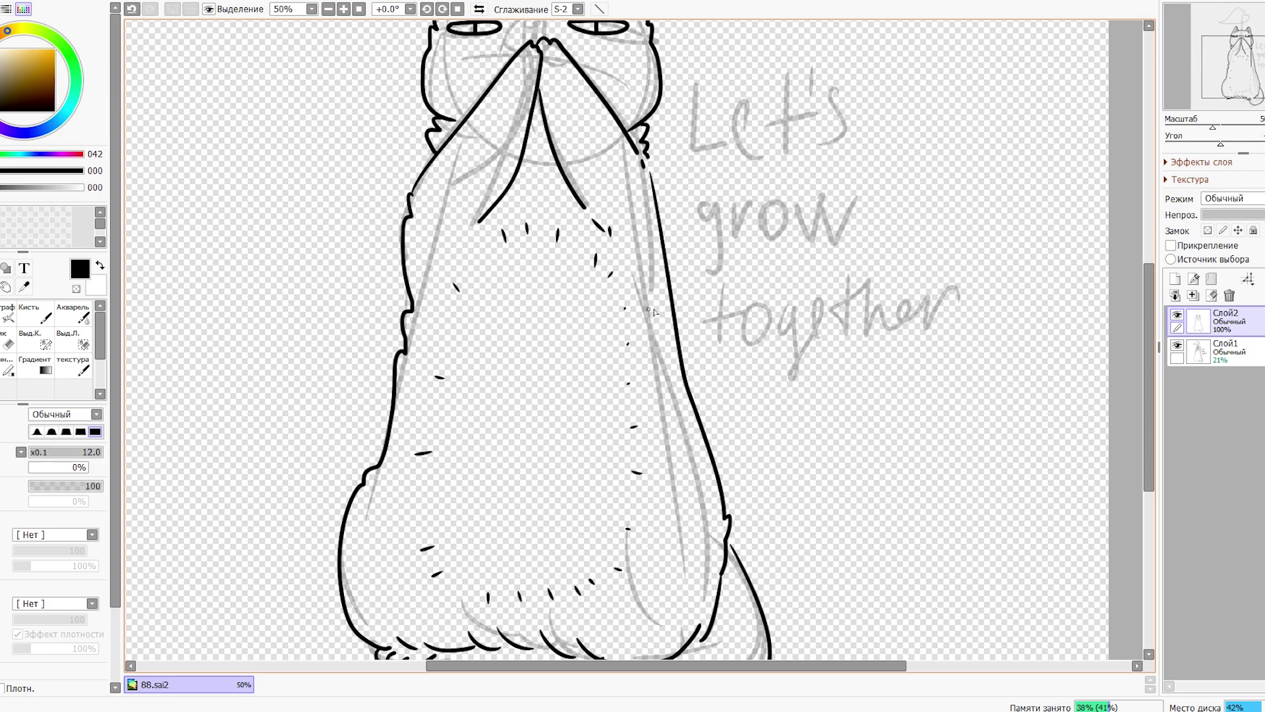
{"action": "scroll", "coordinate": [644, 311], "scroll_direction": "down", "scroll_amount": 1}
Step: Ink three whiskers on each cheek, and the nose, mouth and muzzle curve above the paws
{"action": "scroll", "coordinate": [705, 344], "scroll_direction": "up", "scroll_amount": 5}
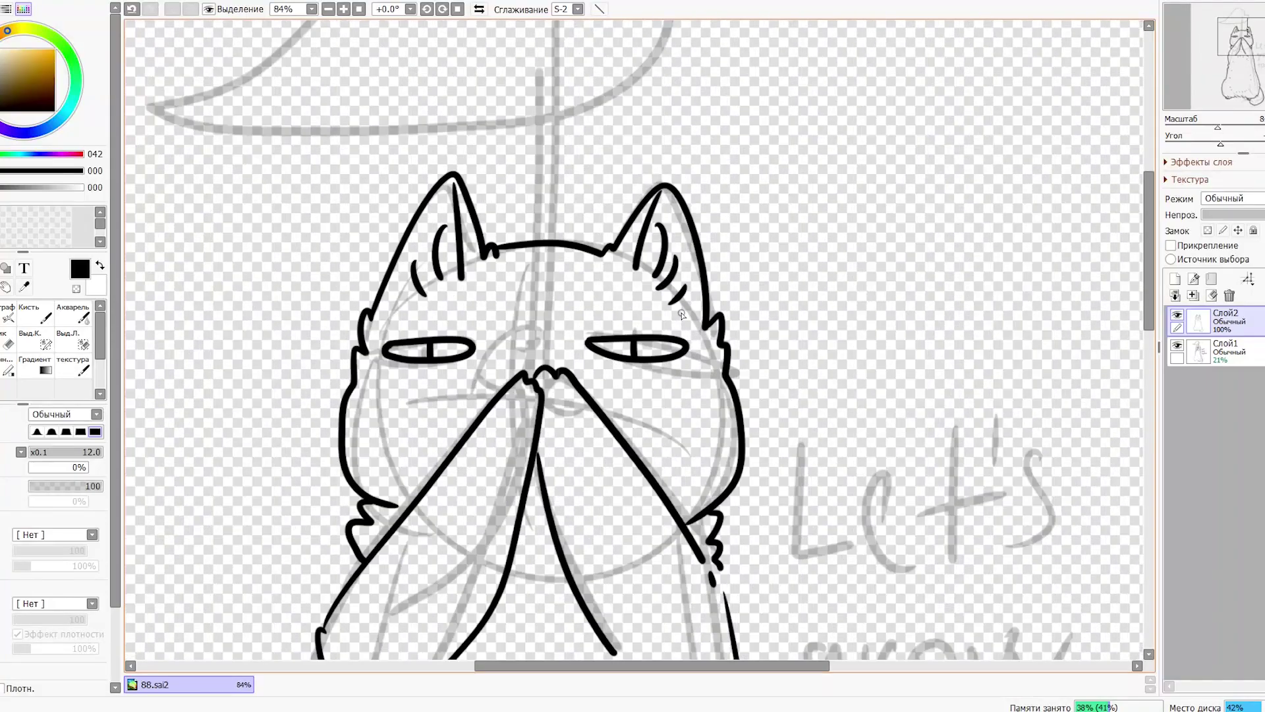
{"action": "left_click_drag", "start_coordinate": [310, 384], "coordinate": [390, 392]}
{"action": "left_click_drag", "start_coordinate": [304, 415], "coordinate": [372, 413]}
{"action": "left_click_drag", "start_coordinate": [315, 438], "coordinate": [366, 430]}
{"action": "mouse_move", "coordinate": [722, 393]}
{"action": "left_mouse_down"}
{"action": "mouse_move", "coordinate": [786, 392]}
{"action": "mouse_move", "coordinate": [791, 420]}
{"action": "left_mouse_up"}
{"action": "left_click_drag", "start_coordinate": [740, 435], "coordinate": [778, 443]}
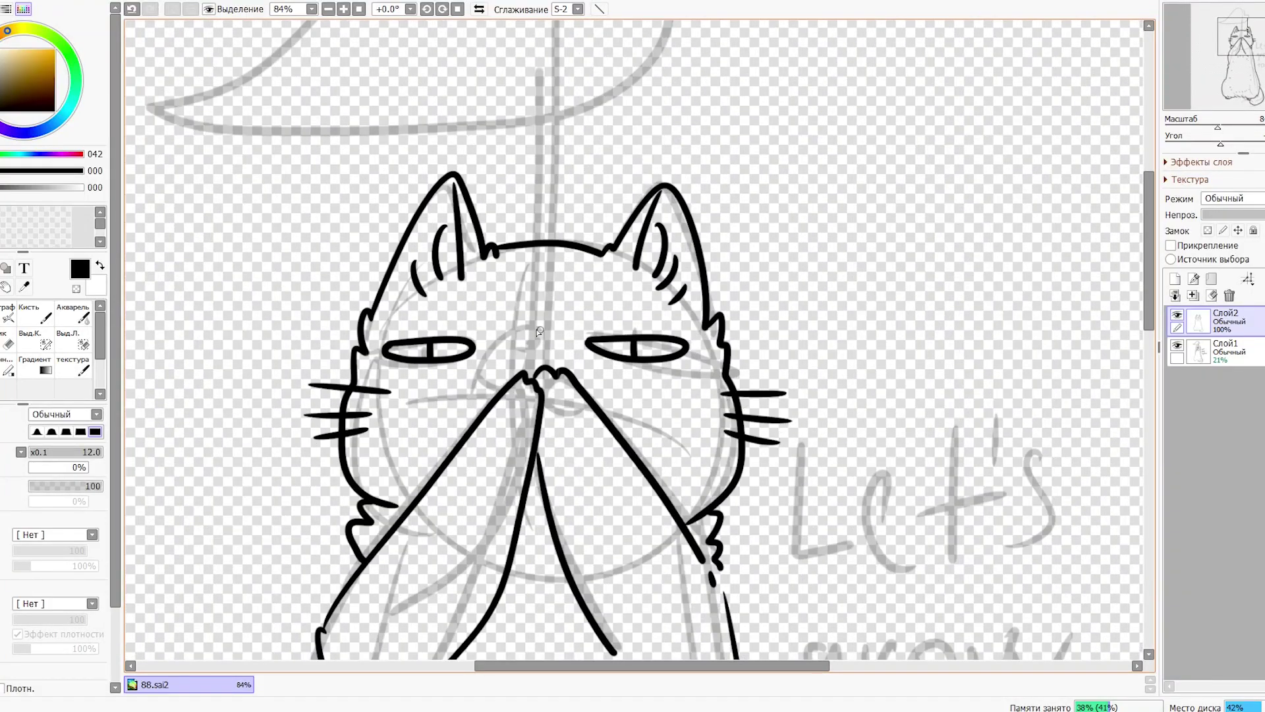
{"action": "left_click_drag", "start_coordinate": [540, 330], "coordinate": [481, 400]}
{"action": "mouse_move", "coordinate": [537, 344]}
{"action": "left_mouse_down"}
{"action": "mouse_move", "coordinate": [505, 358]}
{"action": "mouse_move", "coordinate": [587, 363]}
{"action": "left_mouse_up"}
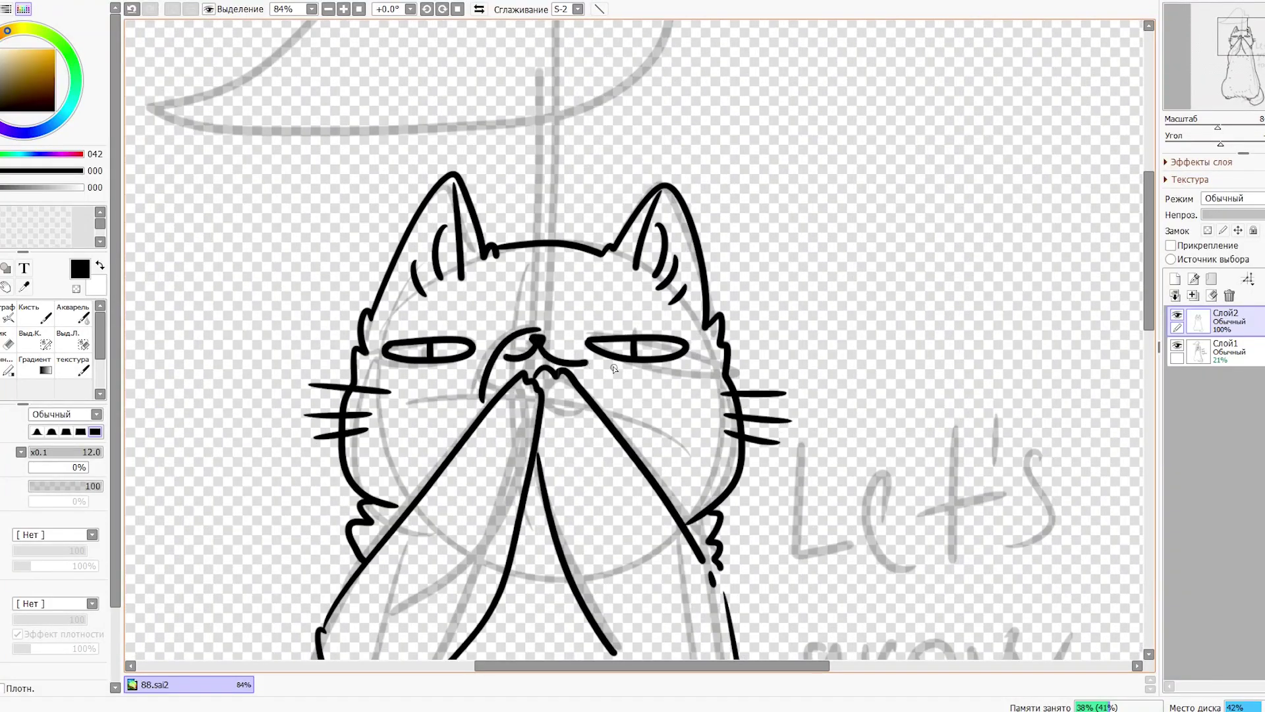
Step: Add a new layer above the inked cat and ink the leaf's double-line stem through the paws
{"action": "scroll", "coordinate": [617, 322], "scroll_direction": "down", "scroll_amount": 6}
{"action": "left_click_drag", "start_coordinate": [692, 414], "coordinate": [734, 430]}
{"action": "left_click", "coordinate": [1174, 279]}
{"action": "scroll", "coordinate": [716, 336], "scroll_direction": "up", "scroll_amount": 6}
{"action": "left_click_drag", "start_coordinate": [591, 343], "coordinate": [698, 536]}
{"action": "mouse_move", "coordinate": [502, 469]}
{"action": "left_mouse_down"}
{"action": "mouse_move", "coordinate": [524, 104]}
{"action": "mouse_move", "coordinate": [527, 471]}
{"action": "left_mouse_up"}
{"action": "left_click_drag", "start_coordinate": [559, 564], "coordinate": [559, 543]}
{"action": "mouse_move", "coordinate": [507, 533]}
{"action": "left_mouse_down"}
{"action": "mouse_move", "coordinate": [523, 485]}
{"action": "mouse_move", "coordinate": [530, 549]}
{"action": "mouse_move", "coordinate": [530, 501]}
{"action": "left_mouse_up"}
{"action": "key", "text": "ctrl+z"}
{"action": "left_click_drag", "start_coordinate": [578, 297], "coordinate": [572, 588]}
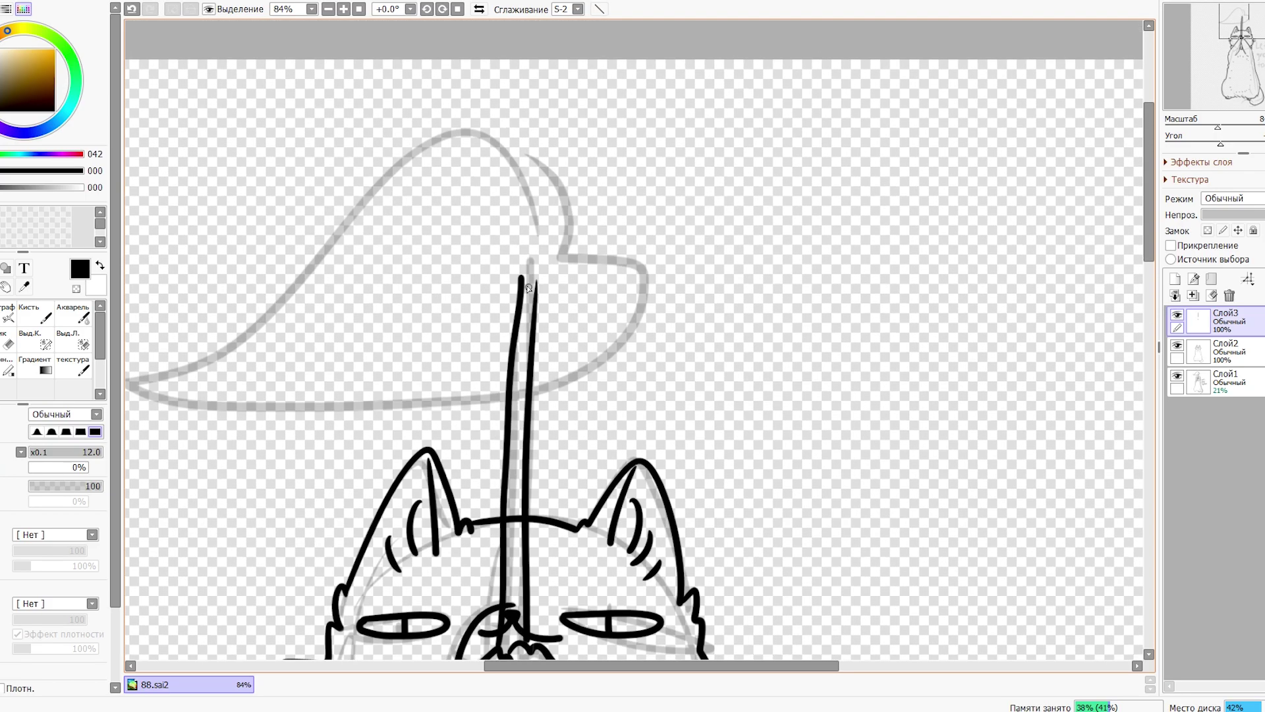
Step: Ink the leaf's outline with a long pointed left tip, a rounded top and a right lobe
{"action": "mouse_move", "coordinate": [561, 252]}
{"action": "left_mouse_down"}
{"action": "mouse_move", "coordinate": [378, 186]}
{"action": "mouse_move", "coordinate": [579, 178]}
{"action": "left_mouse_up"}
{"action": "key", "text": "ctrl+z"}
{"action": "mouse_move", "coordinate": [767, 239]}
{"action": "left_mouse_down"}
{"action": "mouse_move", "coordinate": [378, 354]}
{"action": "mouse_move", "coordinate": [677, 405]}
{"action": "left_mouse_up"}
{"action": "mouse_move", "coordinate": [767, 241]}
{"action": "left_mouse_down"}
{"action": "mouse_move", "coordinate": [840, 315]}
{"action": "mouse_move", "coordinate": [740, 380]}
{"action": "left_mouse_up"}
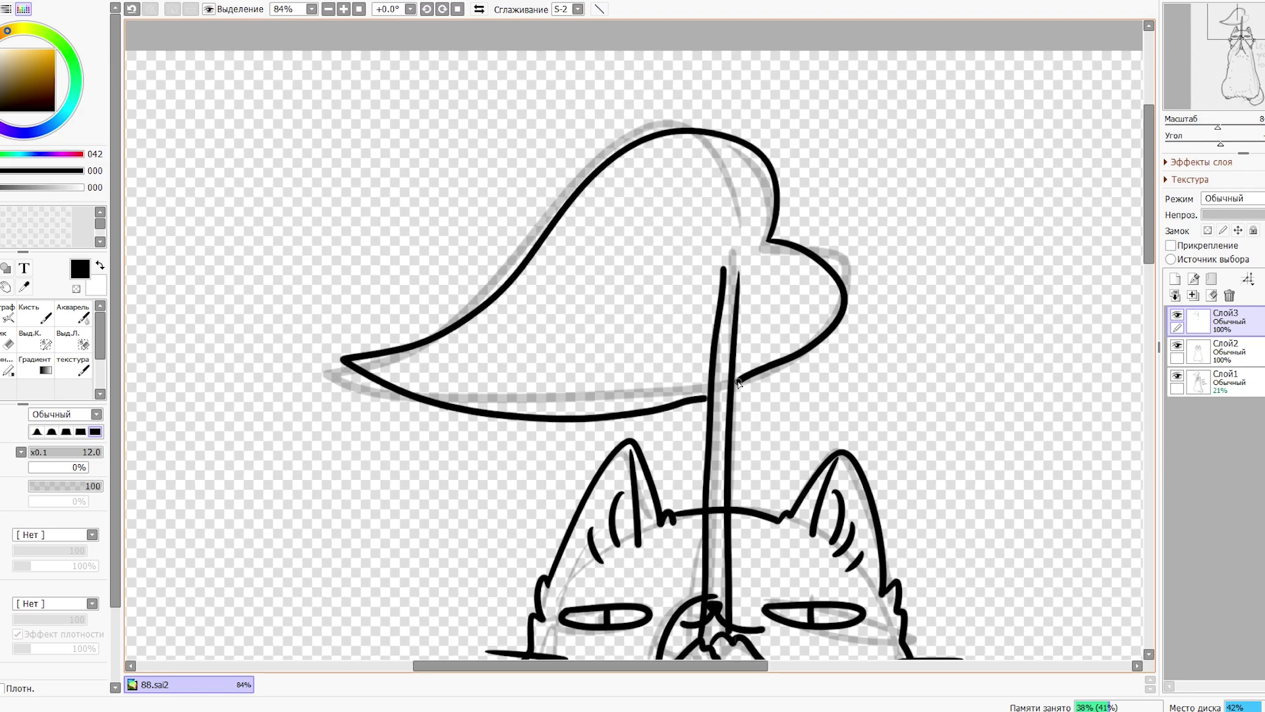
{"action": "key", "text": "ctrl+z"}
{"action": "mouse_move", "coordinate": [767, 238]}
{"action": "left_mouse_down"}
{"action": "mouse_move", "coordinate": [817, 343]}
{"action": "mouse_move", "coordinate": [743, 380]}
{"action": "left_mouse_up"}
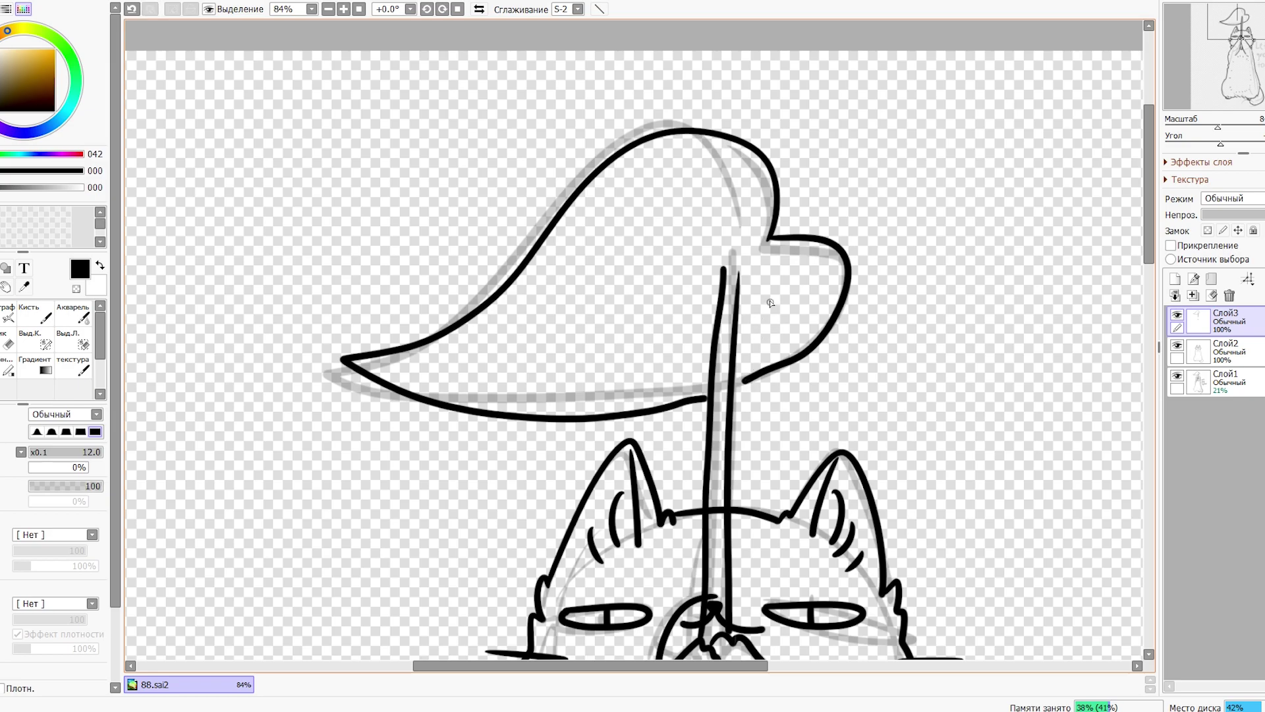
Step: Erase the stem lines inside the leaf and close the leaf's lower edge at the stem
{"action": "key", "text": "e"}
{"action": "mouse_move", "coordinate": [731, 327]}
{"action": "left_mouse_down"}
{"action": "mouse_move", "coordinate": [745, 362]}
{"action": "mouse_move", "coordinate": [775, 359]}
{"action": "mouse_move", "coordinate": [692, 386]}
{"action": "mouse_move", "coordinate": [680, 373]}
{"action": "mouse_move", "coordinate": [740, 317]}
{"action": "mouse_move", "coordinate": [710, 351]}
{"action": "mouse_move", "coordinate": [738, 371]}
{"action": "left_mouse_up"}
{"action": "key", "text": "n"}
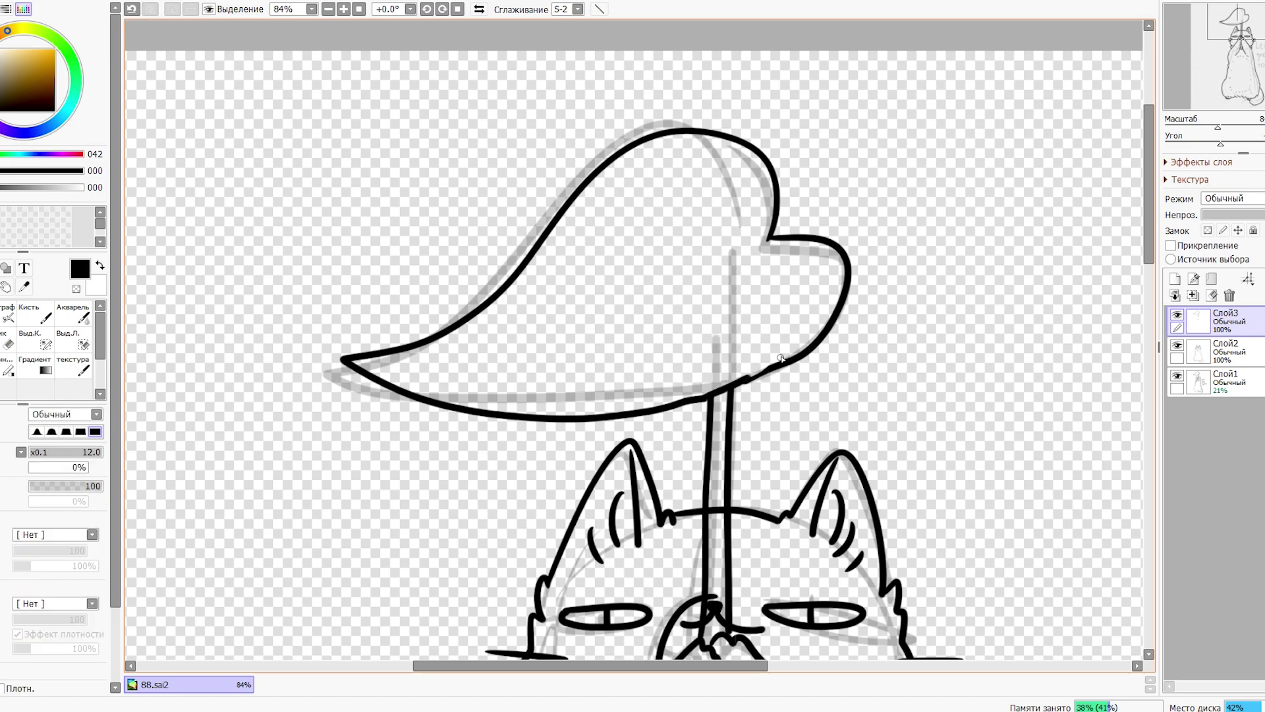
Step: Ink the leaf's central vein and short side veins on both sides of it
{"action": "left_click_drag", "start_coordinate": [733, 267], "coordinate": [520, 349]}
{"action": "left_click_drag", "start_coordinate": [623, 306], "coordinate": [575, 300]}
{"action": "left_click_drag", "start_coordinate": [619, 262], "coordinate": [668, 284]}
{"action": "mouse_move", "coordinate": [689, 245]}
{"action": "left_mouse_down"}
{"action": "mouse_move", "coordinate": [718, 265]}
{"action": "mouse_move", "coordinate": [586, 122]}
{"action": "left_mouse_up"}
{"action": "scroll", "coordinate": [759, 186], "scroll_direction": "down", "scroll_amount": 6}
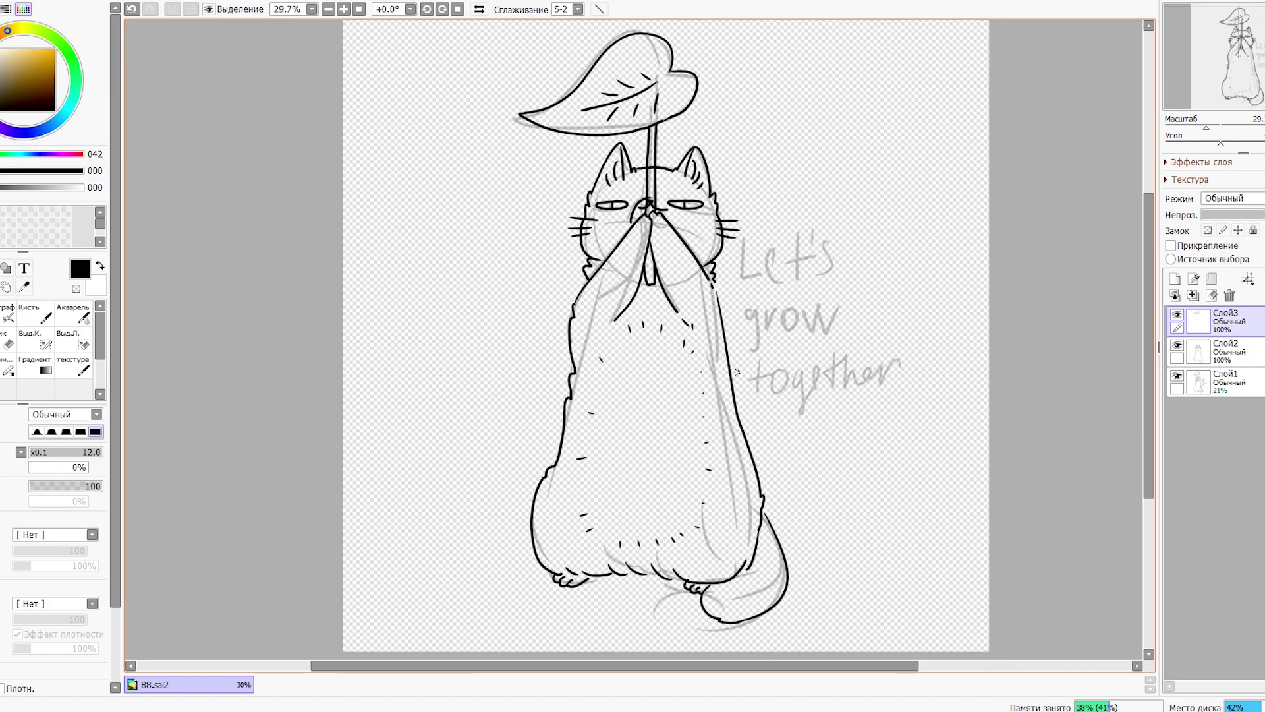
Step: On layer Слой2, erase the cat's head and nose lines that cross the inside of the stem
{"action": "scroll", "coordinate": [590, 122], "scroll_direction": "up", "scroll_amount": 3}
{"action": "left_click", "coordinate": [1218, 351]}
{"action": "scroll", "coordinate": [739, 255], "scroll_direction": "up", "scroll_amount": 5}
{"action": "key", "text": "e"}
{"action": "mouse_move", "coordinate": [623, 254]}
{"action": "left_mouse_down"}
{"action": "mouse_move", "coordinate": [630, 197]}
{"action": "mouse_move", "coordinate": [628, 261]}
{"action": "mouse_move", "coordinate": [611, 289]}
{"action": "mouse_move", "coordinate": [633, 250]}
{"action": "mouse_move", "coordinate": [638, 270]}
{"action": "mouse_move", "coordinate": [671, 256]}
{"action": "mouse_move", "coordinate": [659, 327]}
{"action": "left_mouse_up"}
{"action": "scroll", "coordinate": [638, 277], "scroll_direction": "down", "scroll_amount": 6}
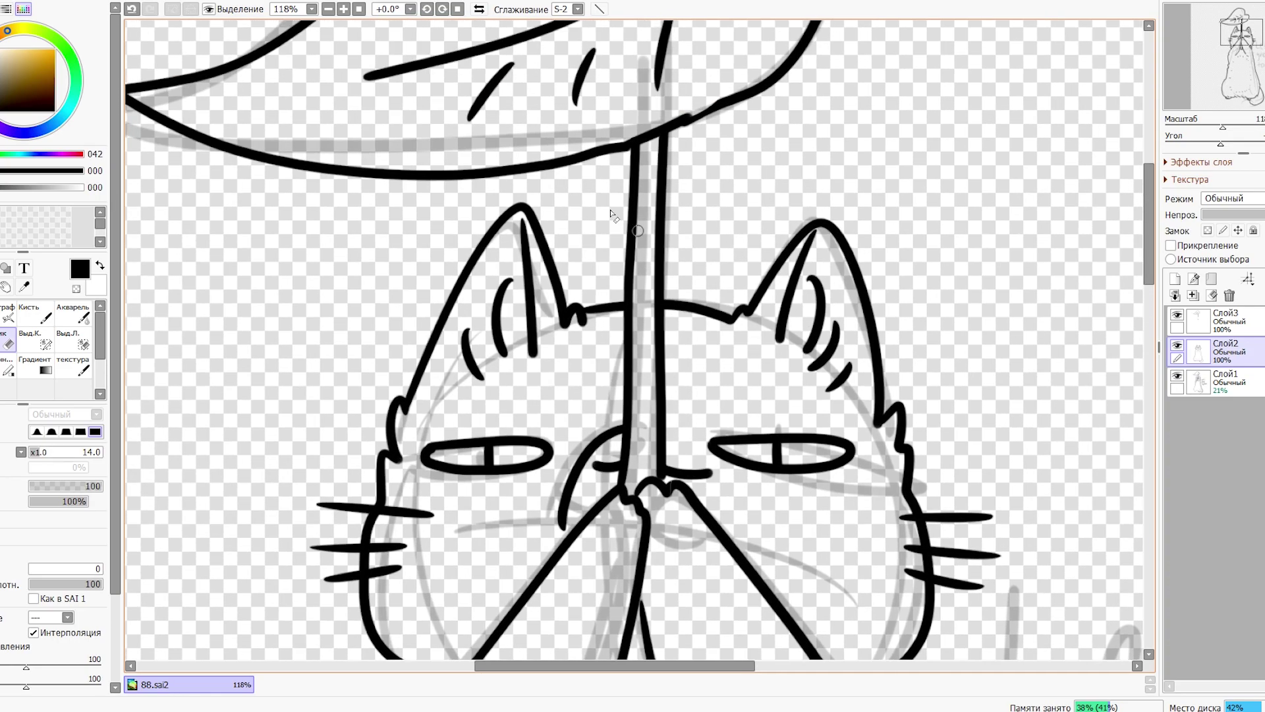
{"action": "key", "text": "n"}
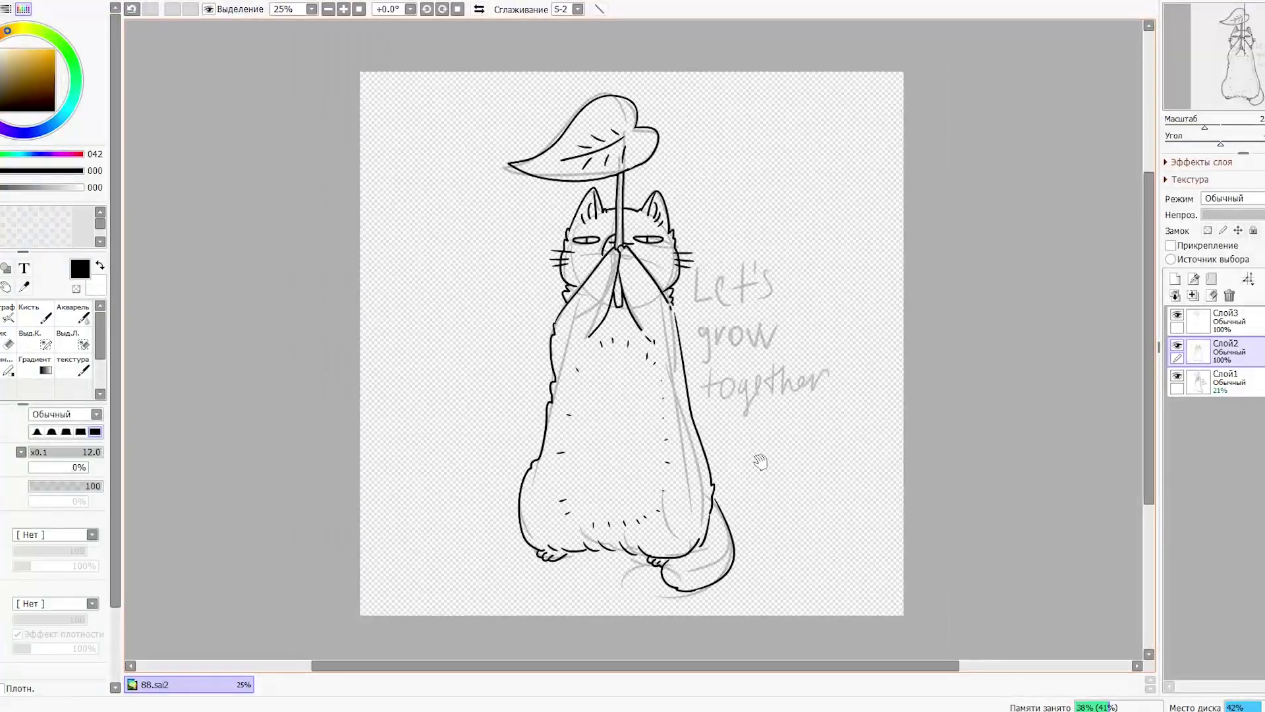
Step: Merge the leaf layer Слой3 into the inked cat layer Слой2
{"action": "scroll", "coordinate": [681, 368], "scroll_direction": "up", "scroll_amount": 2}
{"action": "scroll", "coordinate": [665, 374], "scroll_direction": "down", "scroll_amount": 2}
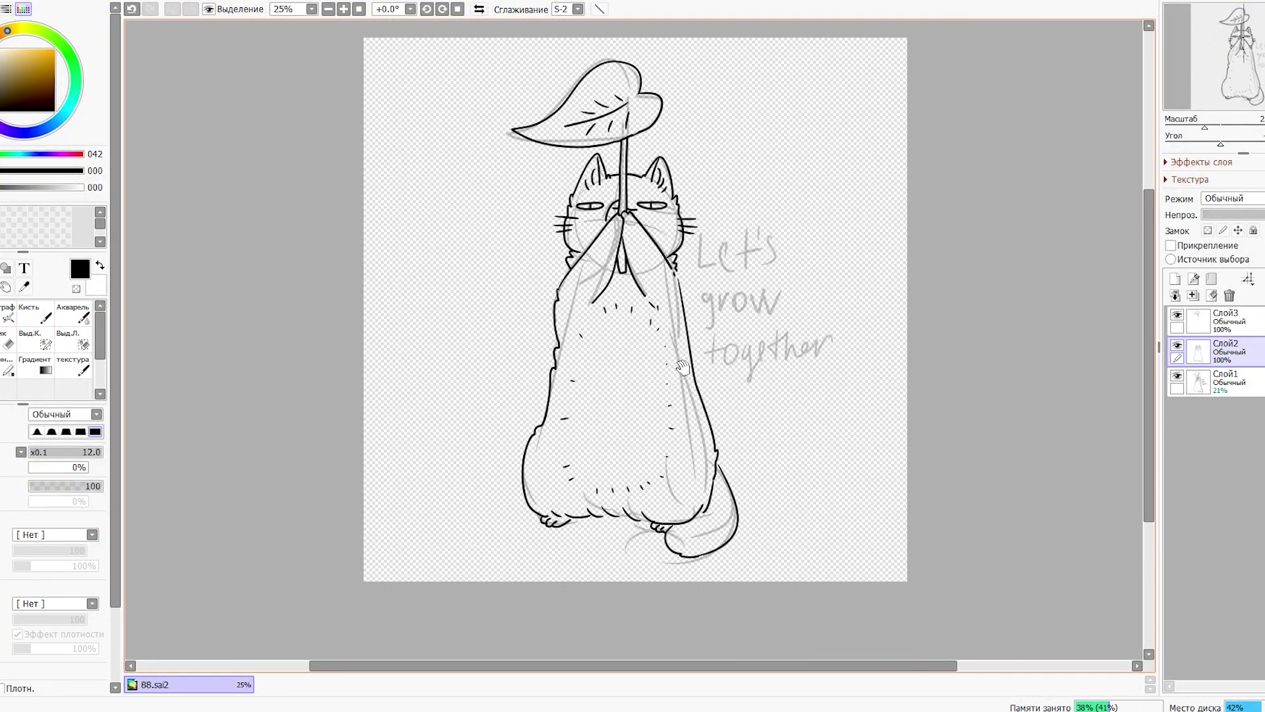
{"action": "scroll", "coordinate": [689, 372], "scroll_direction": "up", "scroll_amount": 3}
{"action": "left_click", "coordinate": [1192, 295]}
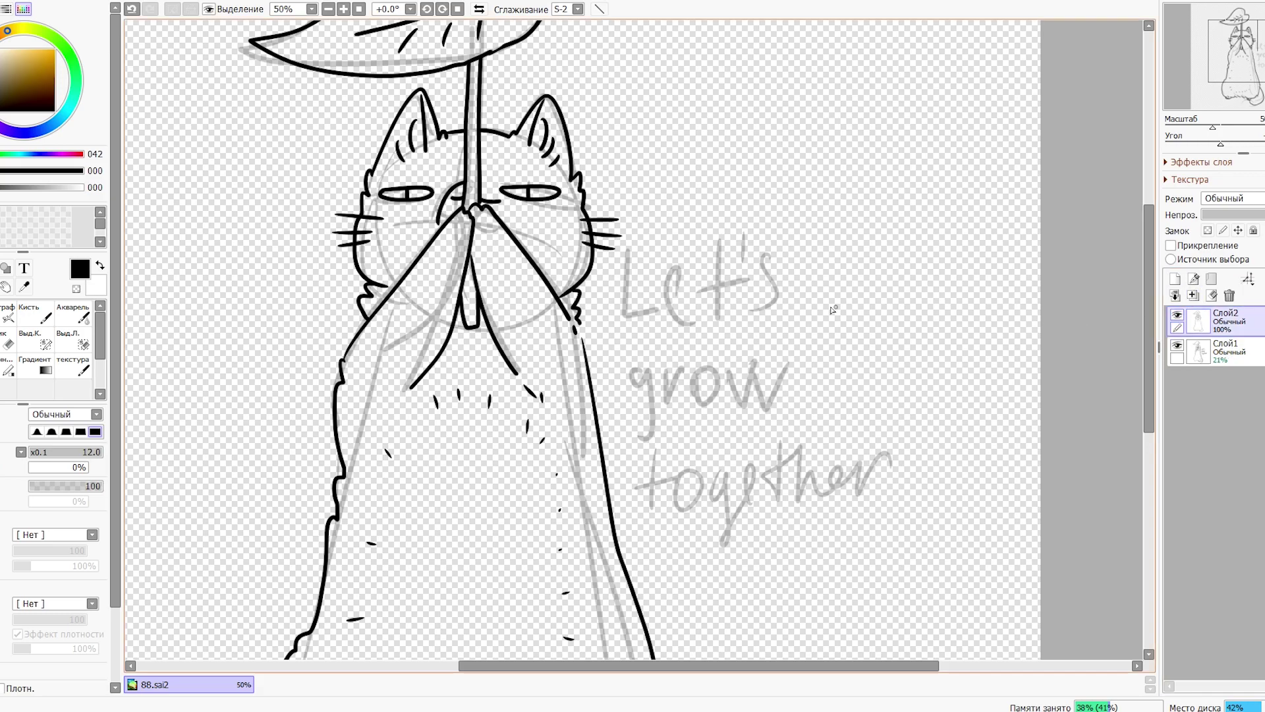
Step: Hand-letter "Let's" in widely spaced black letters to the right of the cat's cheek
{"action": "scroll", "coordinate": [826, 308], "scroll_direction": "up", "scroll_amount": 3}
{"action": "mouse_move", "coordinate": [497, 221]}
{"action": "left_mouse_down"}
{"action": "mouse_move", "coordinate": [493, 305]}
{"action": "mouse_move", "coordinate": [539, 304]}
{"action": "left_mouse_up"}
{"action": "mouse_move", "coordinate": [557, 290]}
{"action": "left_mouse_down"}
{"action": "mouse_move", "coordinate": [553, 258]}
{"action": "mouse_move", "coordinate": [575, 293]}
{"action": "left_mouse_up"}
{"action": "mouse_move", "coordinate": [607, 228]}
{"action": "left_mouse_down"}
{"action": "mouse_move", "coordinate": [608, 290]}
{"action": "mouse_move", "coordinate": [623, 294]}
{"action": "left_mouse_up"}
{"action": "left_click_drag", "start_coordinate": [595, 271], "coordinate": [618, 263]}
{"action": "key", "text": "ctrl+z"}
{"action": "key", "text": "ctrl+z"}
{"action": "key", "text": "ctrl+z"}
{"action": "mouse_move", "coordinate": [637, 216]}
{"action": "left_mouse_down"}
{"action": "mouse_move", "coordinate": [649, 289]}
{"action": "mouse_move", "coordinate": [632, 293]}
{"action": "left_mouse_up"}
{"action": "key", "text": "ctrl+z"}
{"action": "key", "text": "ctrl+z"}
{"action": "key", "text": "ctrl+z"}
{"action": "left_click_drag", "start_coordinate": [717, 236], "coordinate": [722, 287]}
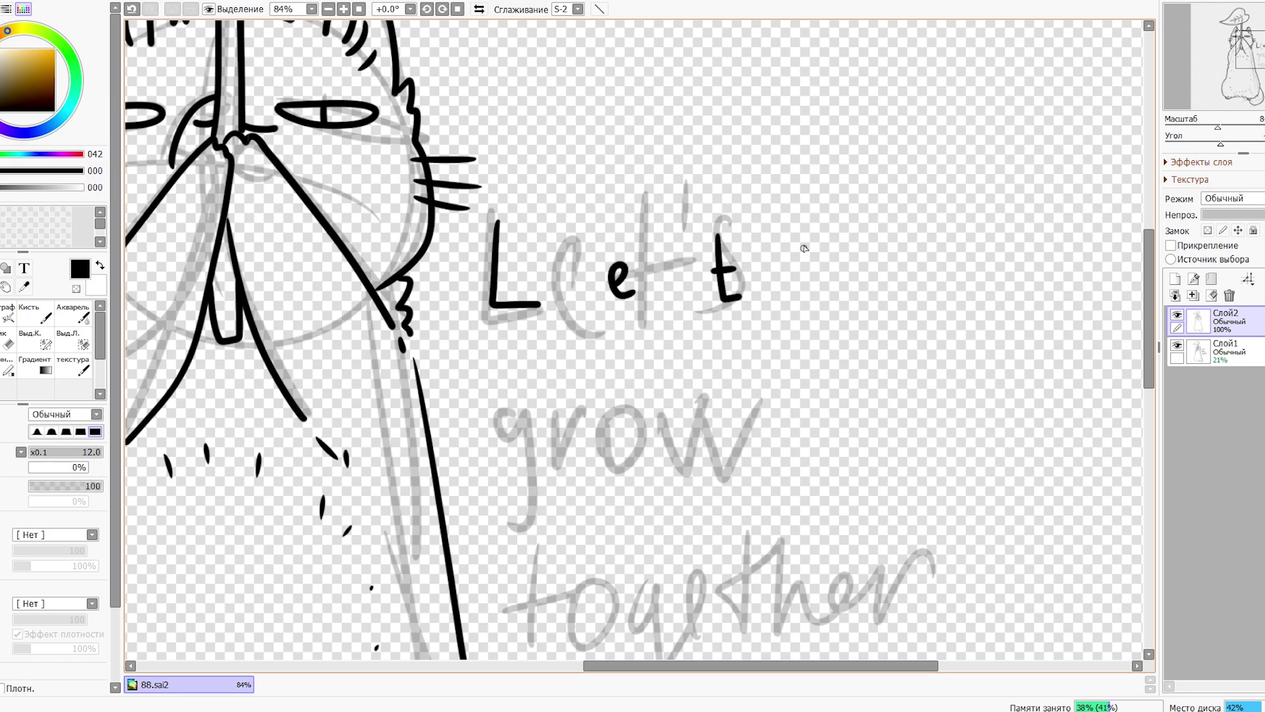
{"action": "left_click_drag", "start_coordinate": [859, 273], "coordinate": [857, 310]}
Step: Hand-letter "grow" in widely spaced black letters below "Let's"
{"action": "scroll", "coordinate": [858, 310], "scroll_direction": "down", "scroll_amount": 2}
{"action": "left_click_drag", "start_coordinate": [517, 348], "coordinate": [471, 404]}
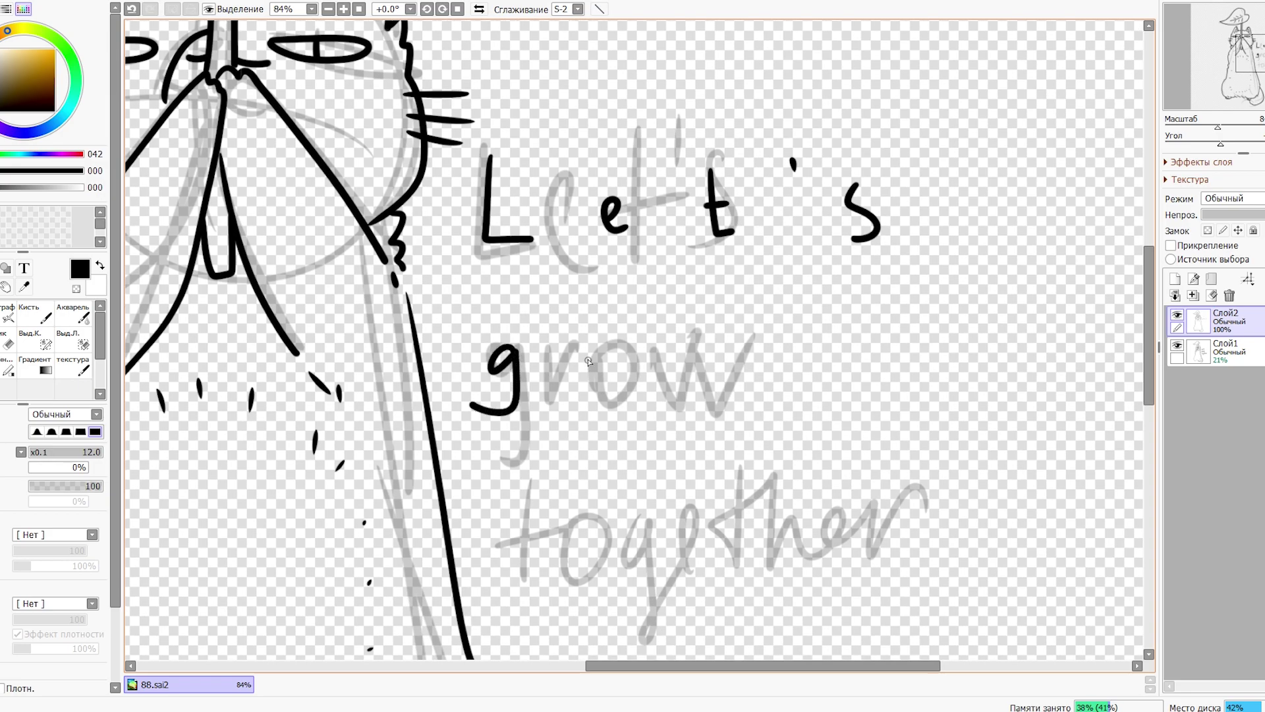
{"action": "left_click_drag", "start_coordinate": [682, 359], "coordinate": [684, 363]}
{"action": "left_click_drag", "start_coordinate": [833, 357], "coordinate": [849, 353]}
{"action": "key", "text": "ctrl+z"}
{"action": "key", "text": "ctrl+z"}
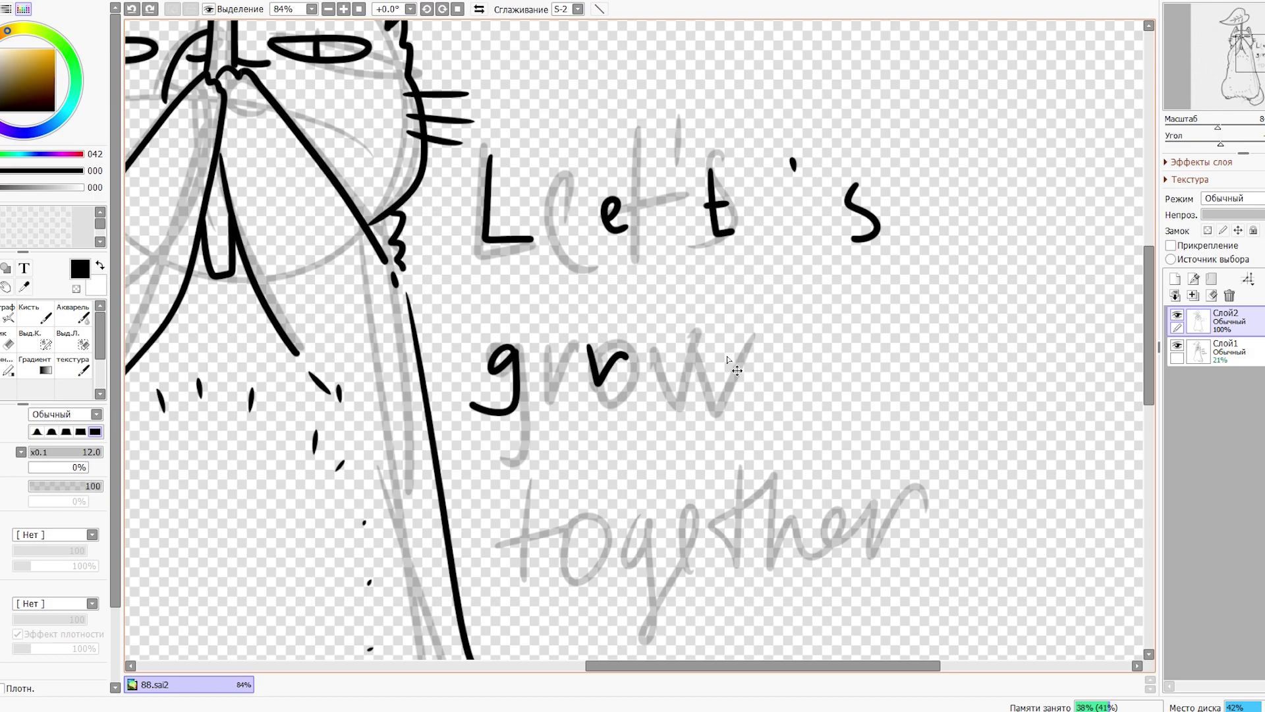
{"action": "key", "text": "ctrl+z"}
{"action": "left_click_drag", "start_coordinate": [622, 387], "coordinate": [659, 381]}
{"action": "left_click_drag", "start_coordinate": [725, 359], "coordinate": [776, 349]}
{"action": "key", "text": "ctrl+z"}
{"action": "mouse_move", "coordinate": [857, 337]}
{"action": "left_mouse_down"}
{"action": "mouse_move", "coordinate": [894, 365]}
{"action": "mouse_move", "coordinate": [922, 334]}
{"action": "left_mouse_up"}
Step: Try writing "together" in joined cursive letters below "grow"
{"action": "scroll", "coordinate": [530, 444], "scroll_direction": "down", "scroll_amount": 2}
{"action": "left_click_drag", "start_coordinate": [523, 415], "coordinate": [517, 495]}
{"action": "left_click_drag", "start_coordinate": [502, 464], "coordinate": [551, 450]}
{"action": "mouse_move", "coordinate": [567, 440]}
{"action": "left_mouse_down"}
{"action": "mouse_move", "coordinate": [602, 457]}
{"action": "mouse_move", "coordinate": [590, 492]}
{"action": "mouse_move", "coordinate": [546, 505]}
{"action": "mouse_move", "coordinate": [659, 457]}
{"action": "mouse_move", "coordinate": [751, 500]}
{"action": "mouse_move", "coordinate": [787, 482]}
{"action": "mouse_move", "coordinate": [835, 492]}
{"action": "mouse_move", "coordinate": [869, 461]}
{"action": "left_mouse_up"}
{"action": "key", "text": "ctrl+z"}
{"action": "key", "text": "ctrl+z"}
{"action": "key", "text": "ctrl+z"}
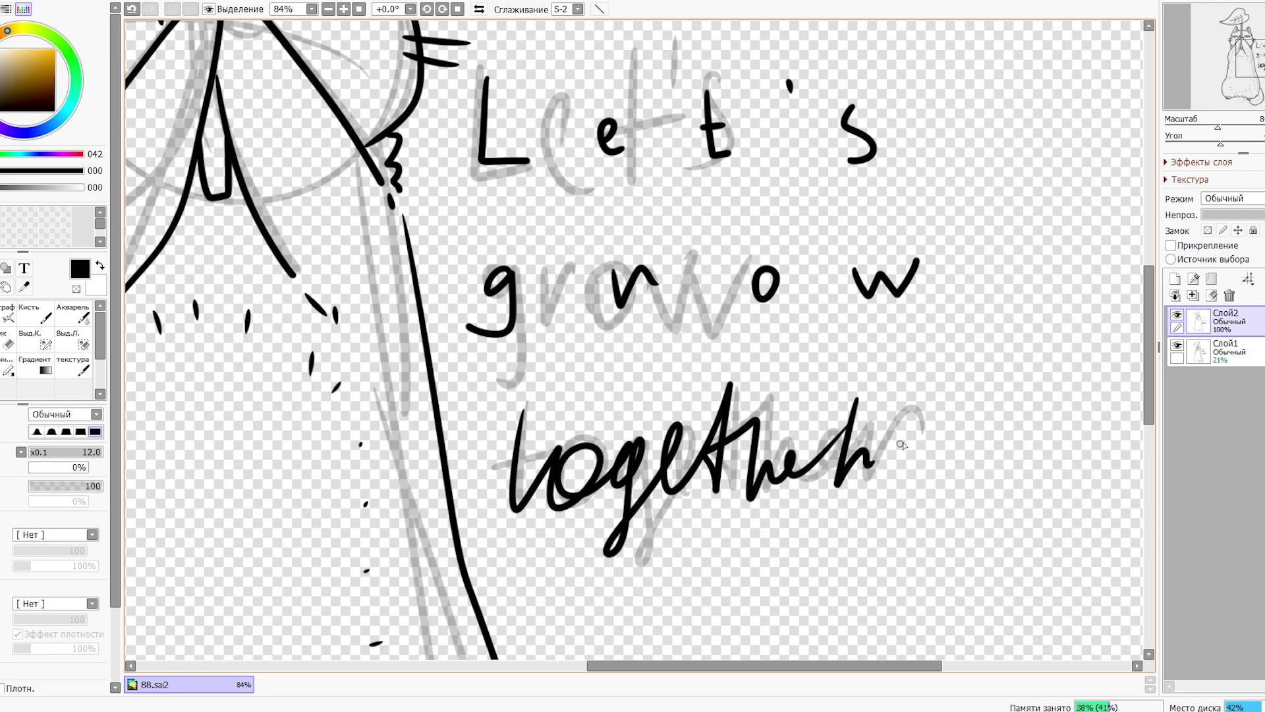
{"action": "scroll", "coordinate": [547, 452], "scroll_direction": "down", "scroll_amount": 3}
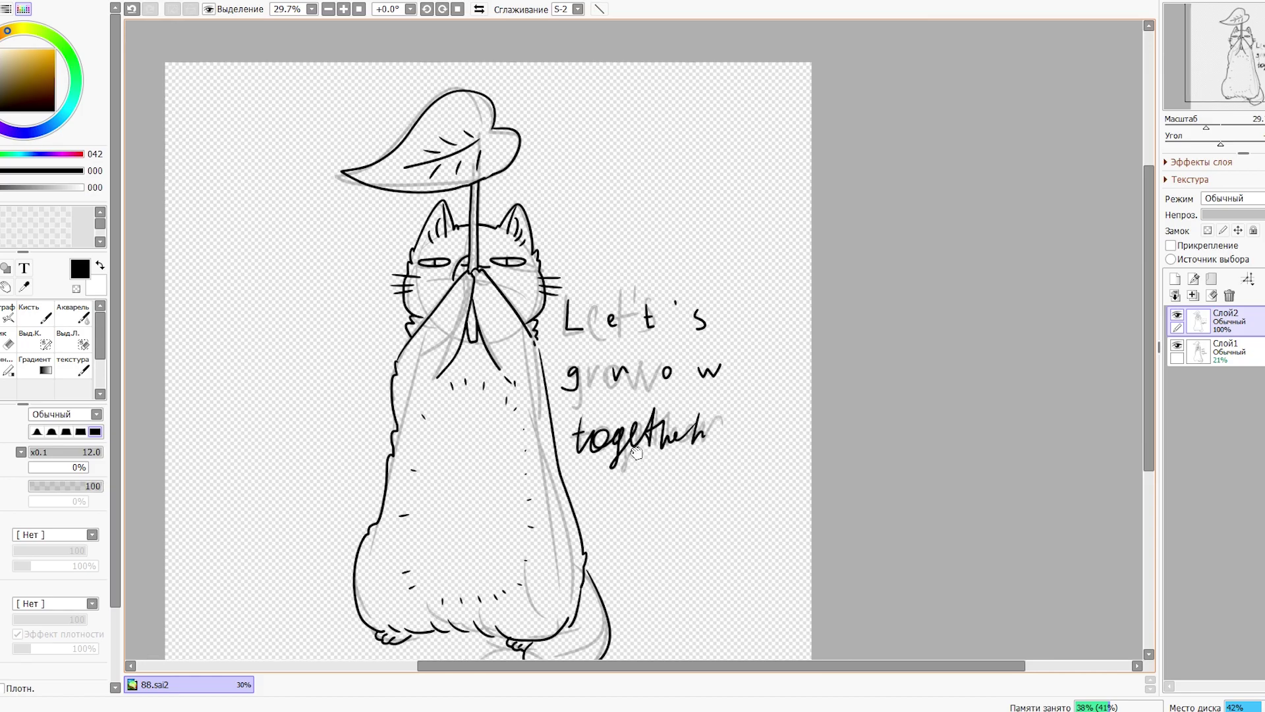
{"action": "scroll", "coordinate": [567, 442], "scroll_direction": "up", "scroll_amount": 2}
{"action": "key", "text": "ctrl+z"}
{"action": "key", "text": "ctrl+z"}
Step: Hand-letter "together" in separate black letters below "grow"
{"action": "left_click_drag", "start_coordinate": [552, 409], "coordinate": [547, 451]}
{"action": "left_click_drag", "start_coordinate": [539, 437], "coordinate": [559, 432]}
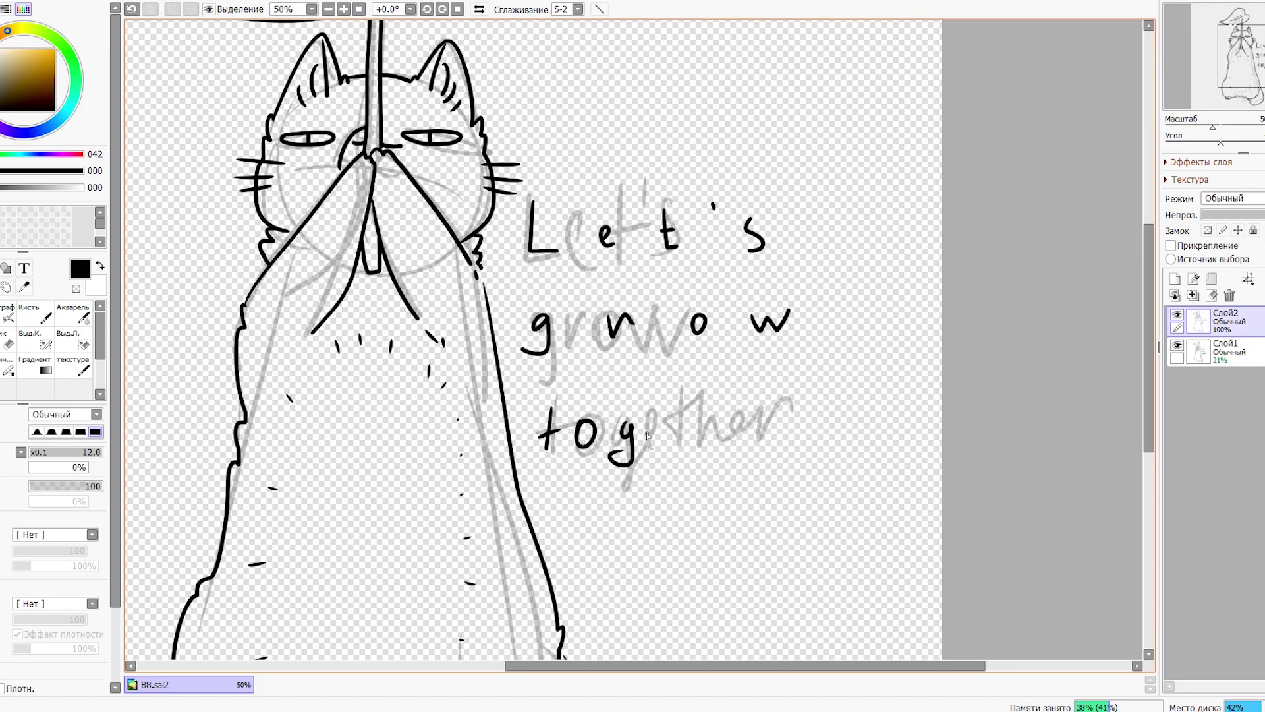
{"action": "key", "text": "ctrl+z"}
{"action": "left_click_drag", "start_coordinate": [689, 403], "coordinate": [686, 441]}
{"action": "left_click_drag", "start_coordinate": [678, 423], "coordinate": [694, 421]}
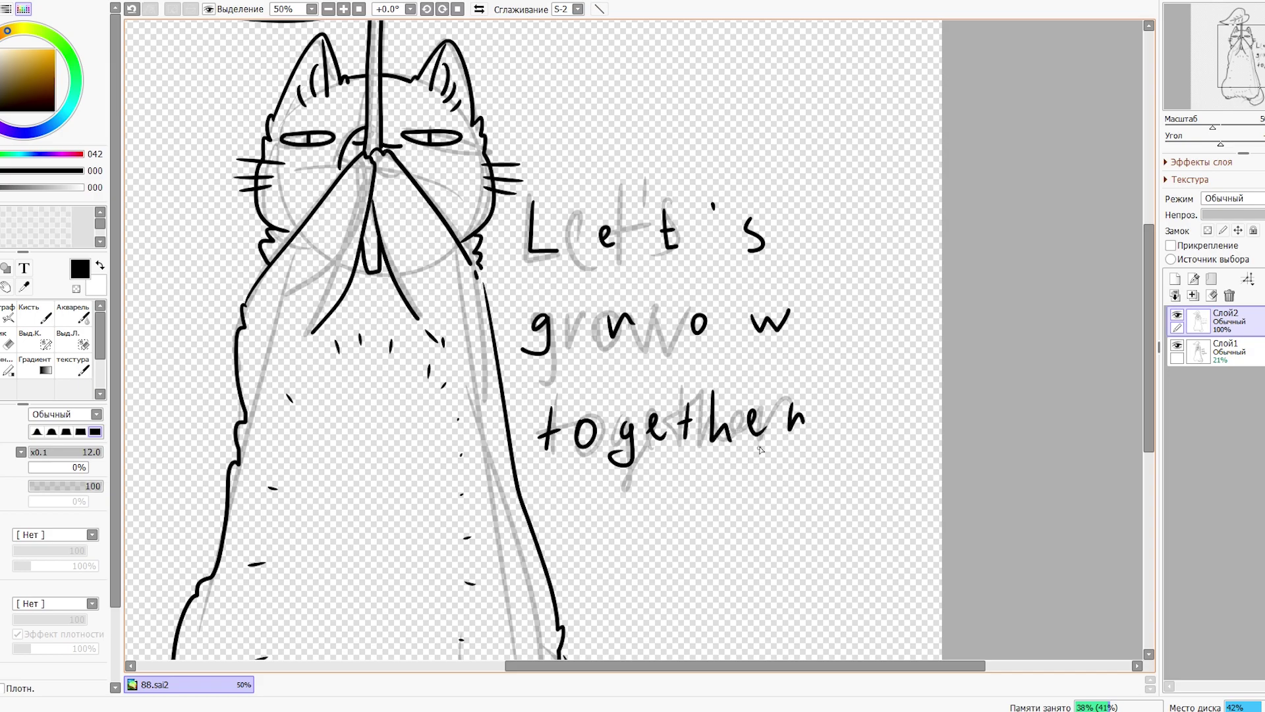
Step: Hide the sketch layer Слой1
{"action": "left_click", "coordinate": [1176, 345]}
{"action": "scroll", "coordinate": [645, 461], "scroll_direction": "down", "scroll_amount": 2}
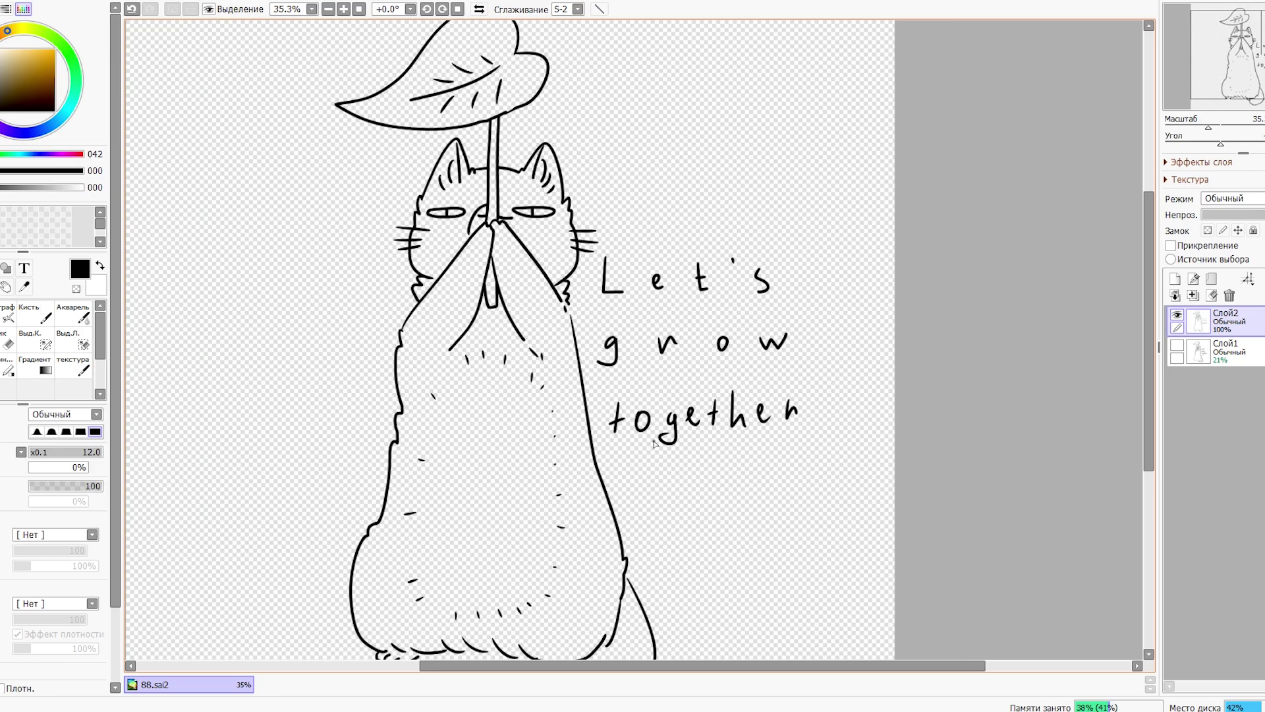
Step: Select the words "grow" and "together" in turn and transform them to even out the line spacing
{"action": "mouse_move", "coordinate": [604, 335]}
{"action": "left_mouse_down"}
{"action": "mouse_move", "coordinate": [636, 379]}
{"action": "mouse_move", "coordinate": [703, 371]}
{"action": "left_mouse_up"}
{"action": "key", "text": "ctrl+t"}
{"action": "key", "text": "Return"}
{"action": "mouse_move", "coordinate": [678, 467]}
{"action": "left_mouse_down"}
{"action": "mouse_move", "coordinate": [818, 406]}
{"action": "mouse_move", "coordinate": [695, 396]}
{"action": "left_mouse_up"}
{"action": "mouse_move", "coordinate": [786, 375]}
{"action": "left_mouse_down"}
{"action": "mouse_move", "coordinate": [622, 393]}
{"action": "mouse_move", "coordinate": [821, 461]}
{"action": "mouse_move", "coordinate": [748, 438]}
{"action": "left_mouse_up"}
{"action": "key", "text": "ctrl+t"}
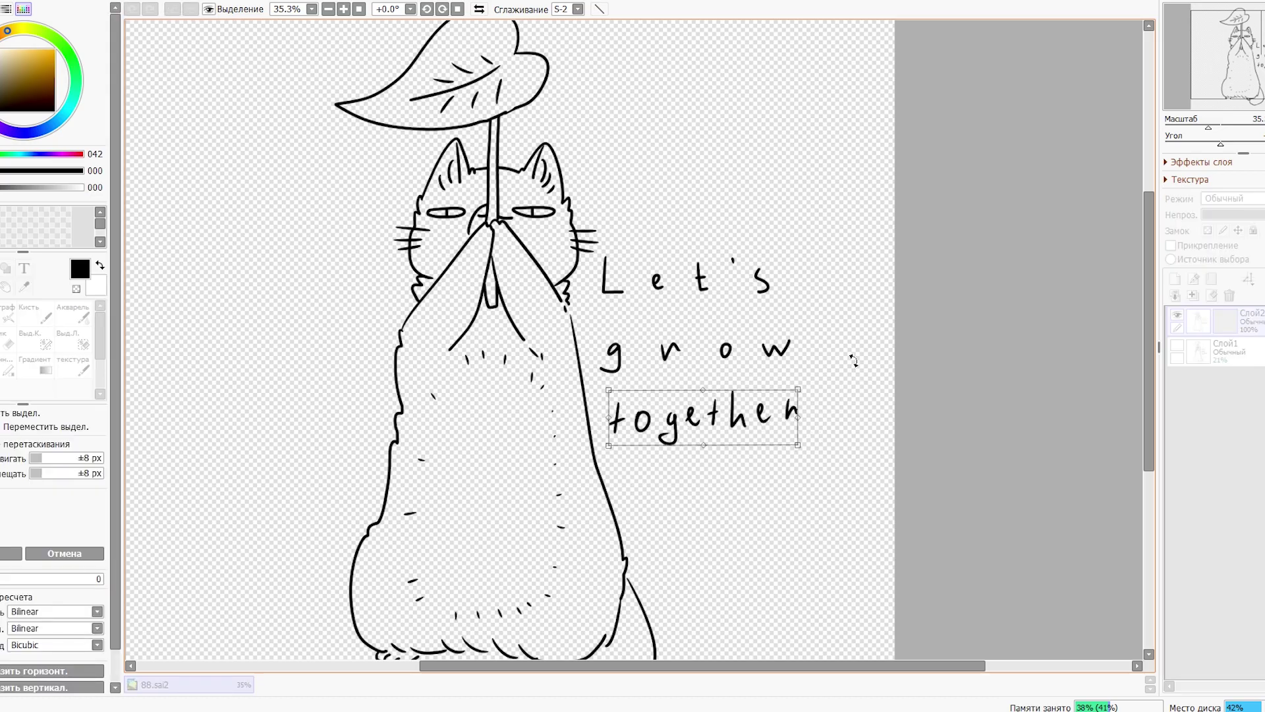
{"action": "key", "text": "Return"}
{"action": "scroll", "coordinate": [850, 354], "scroll_direction": "down", "scroll_amount": 2}
{"action": "scroll", "coordinate": [704, 354], "scroll_direction": "up", "scroll_amount": 1}
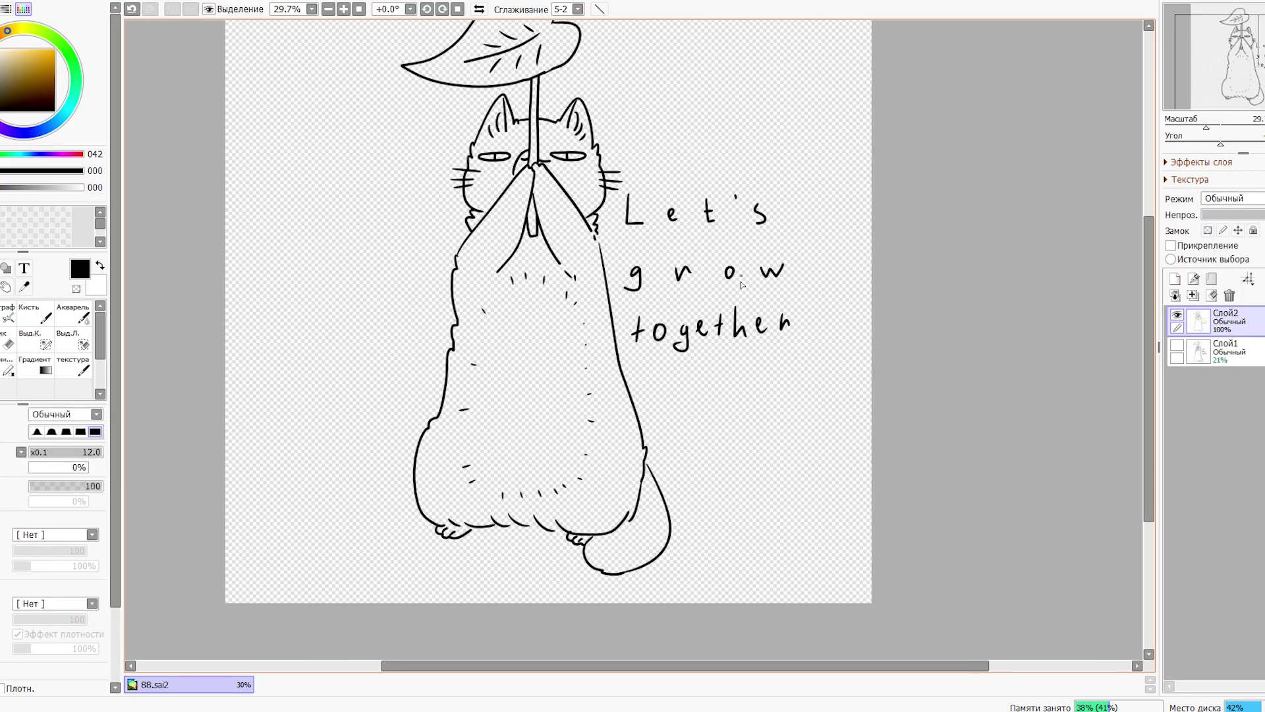
Step: Select the lettering and shift its lines to align their left edges
{"action": "mouse_move", "coordinate": [629, 341]}
{"action": "left_mouse_down"}
{"action": "mouse_move", "coordinate": [867, 191]}
{"action": "mouse_move", "coordinate": [838, 206]}
{"action": "left_mouse_up"}
{"action": "key", "text": "ctrl+t"}
{"action": "key", "text": "Return"}
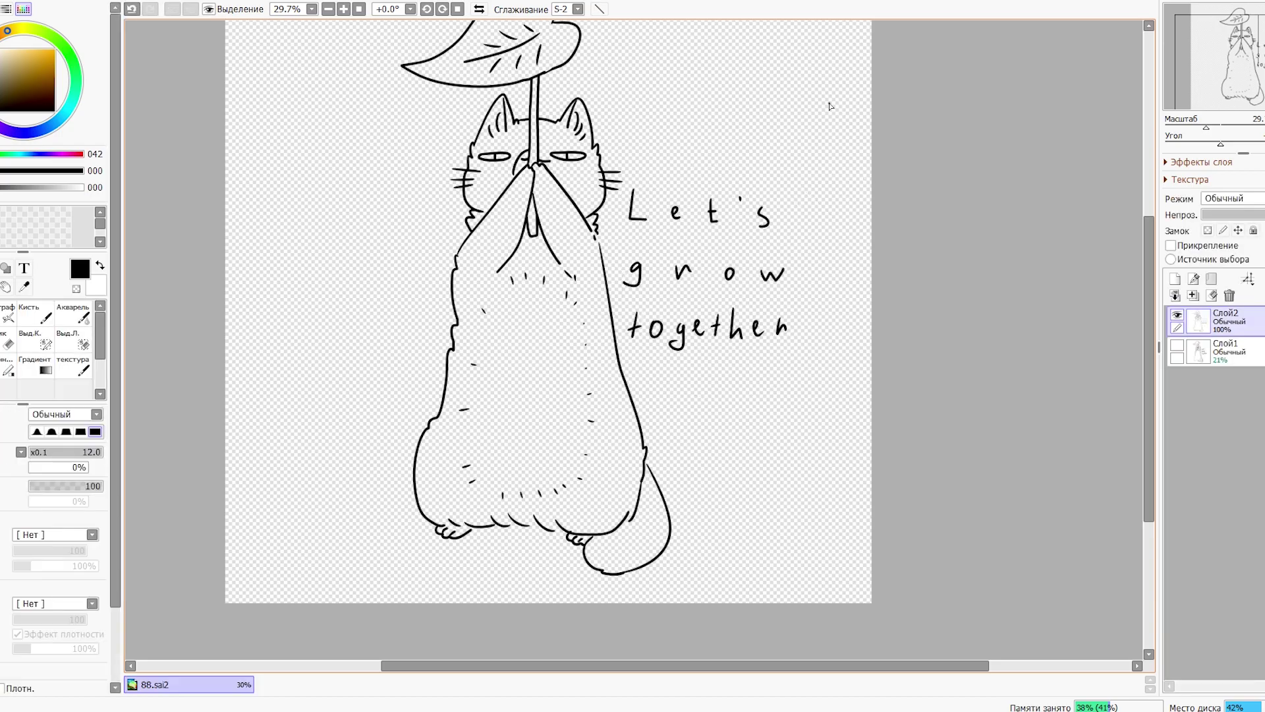
{"action": "scroll", "coordinate": [828, 104], "scroll_direction": "down", "scroll_amount": 3}
{"action": "scroll", "coordinate": [778, 193], "scroll_direction": "up", "scroll_amount": 3}
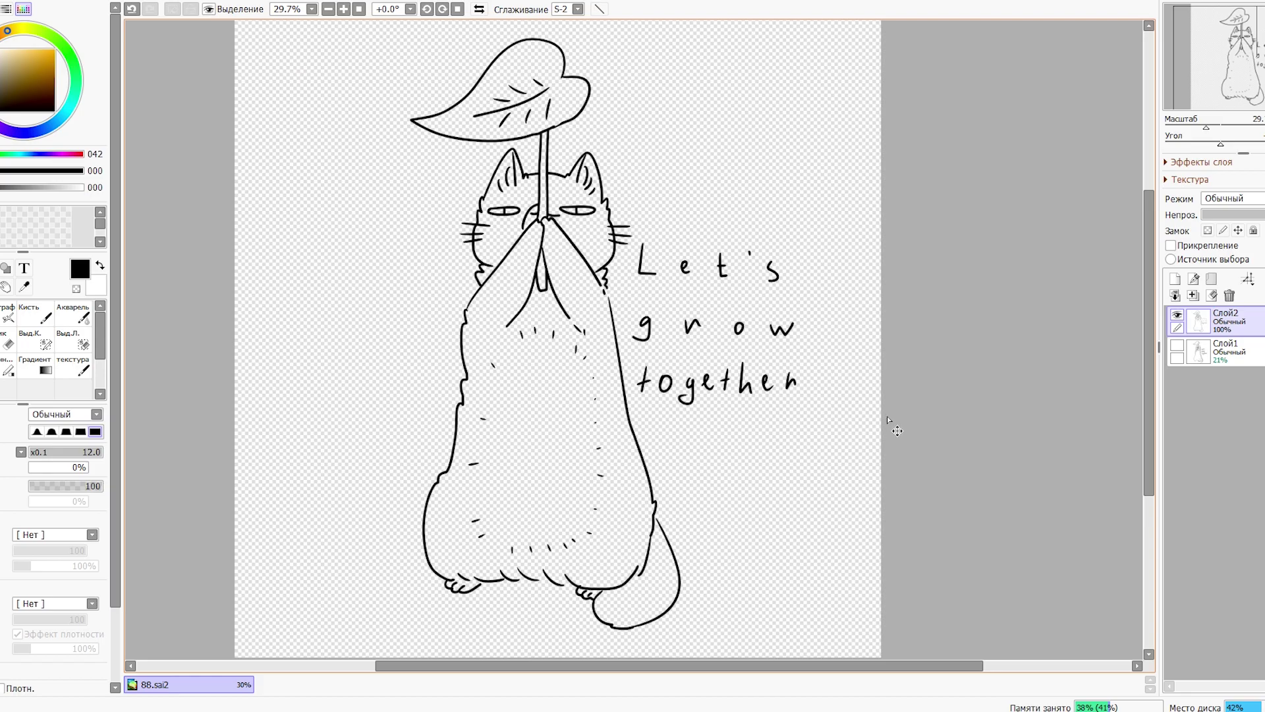
Step: Erase all of the "Let's grow together" lettering
{"action": "key", "text": "e"}
{"action": "mouse_move", "coordinate": [707, 283]}
{"action": "left_mouse_down"}
{"action": "mouse_move", "coordinate": [655, 248]}
{"action": "mouse_move", "coordinate": [655, 404]}
{"action": "mouse_move", "coordinate": [785, 344]}
{"action": "left_mouse_up"}
Step: Move the inked cat with its leaf to the centre of the canvas using a transform
{"action": "scroll", "coordinate": [743, 322], "scroll_direction": "down", "scroll_amount": 2}
{"action": "key", "text": "ctrl+t"}
{"action": "left_click_drag", "start_coordinate": [700, 489], "coordinate": [710, 502]}
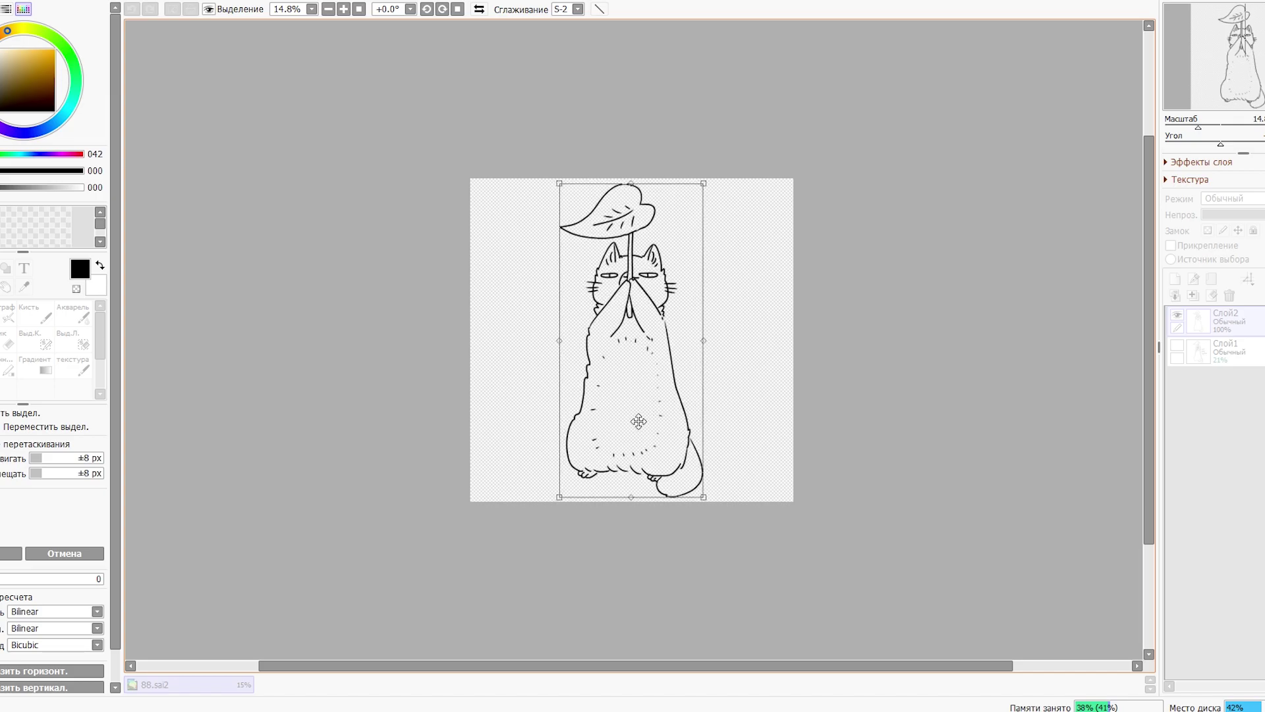
{"action": "key", "text": "Return"}
{"action": "scroll", "coordinate": [684, 385], "scroll_direction": "up", "scroll_amount": 2}
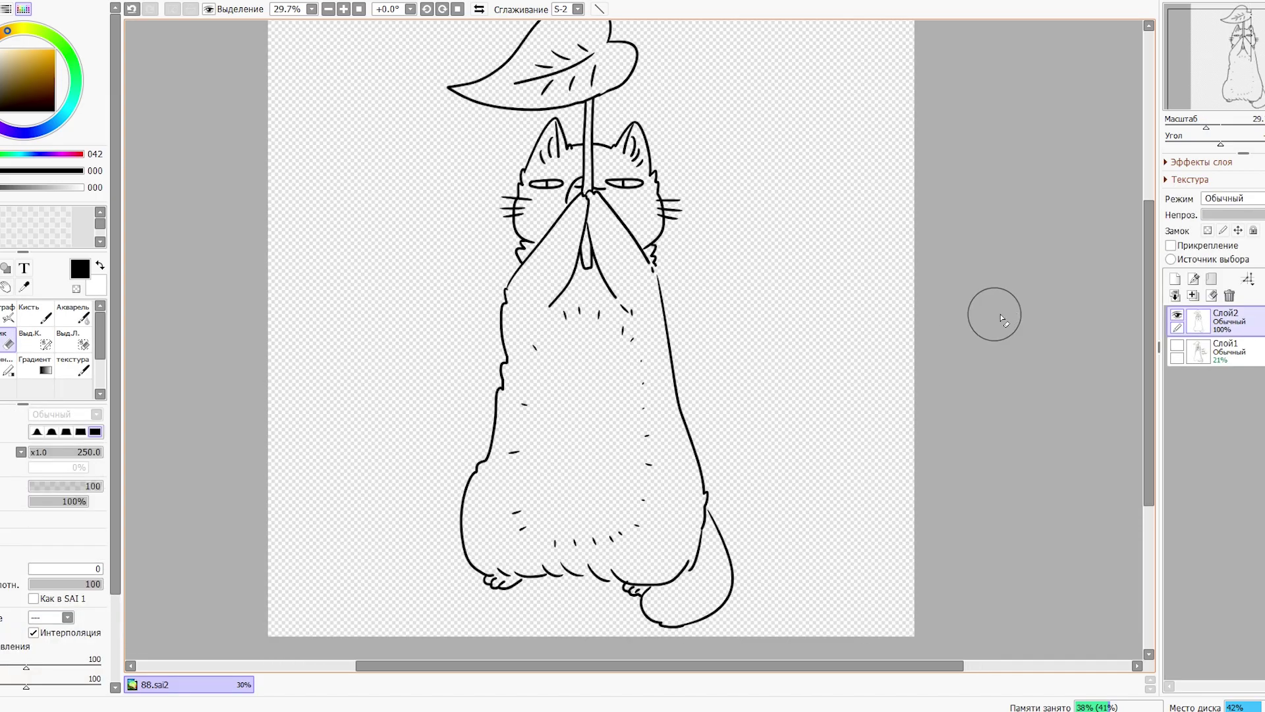
Step: Select the area outside the line art with the Magic Wand and add a new layer beneath Слой2
{"action": "left_click", "coordinate": [33, 341]}
{"action": "left_click", "coordinate": [787, 351]}
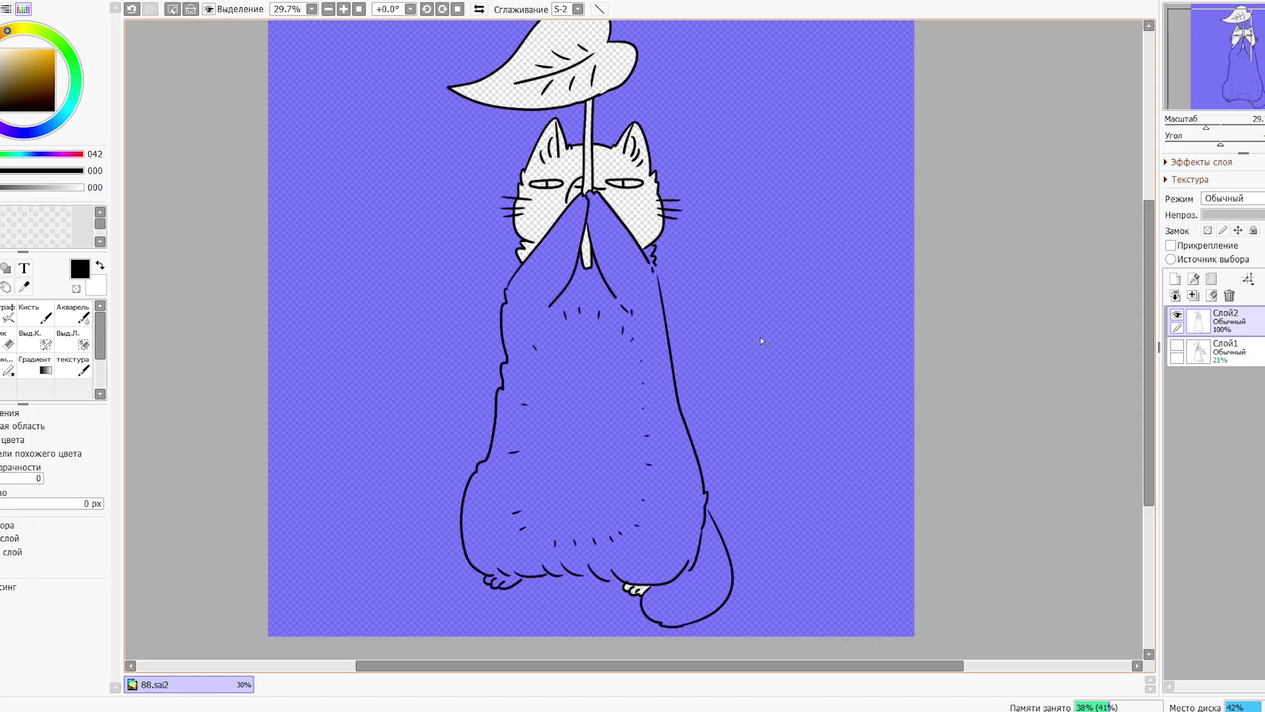
{"action": "scroll", "coordinate": [788, 350], "scroll_direction": "down", "scroll_amount": 1}
{"action": "left_click", "coordinate": [1227, 350]}
{"action": "left_click", "coordinate": [1174, 278]}
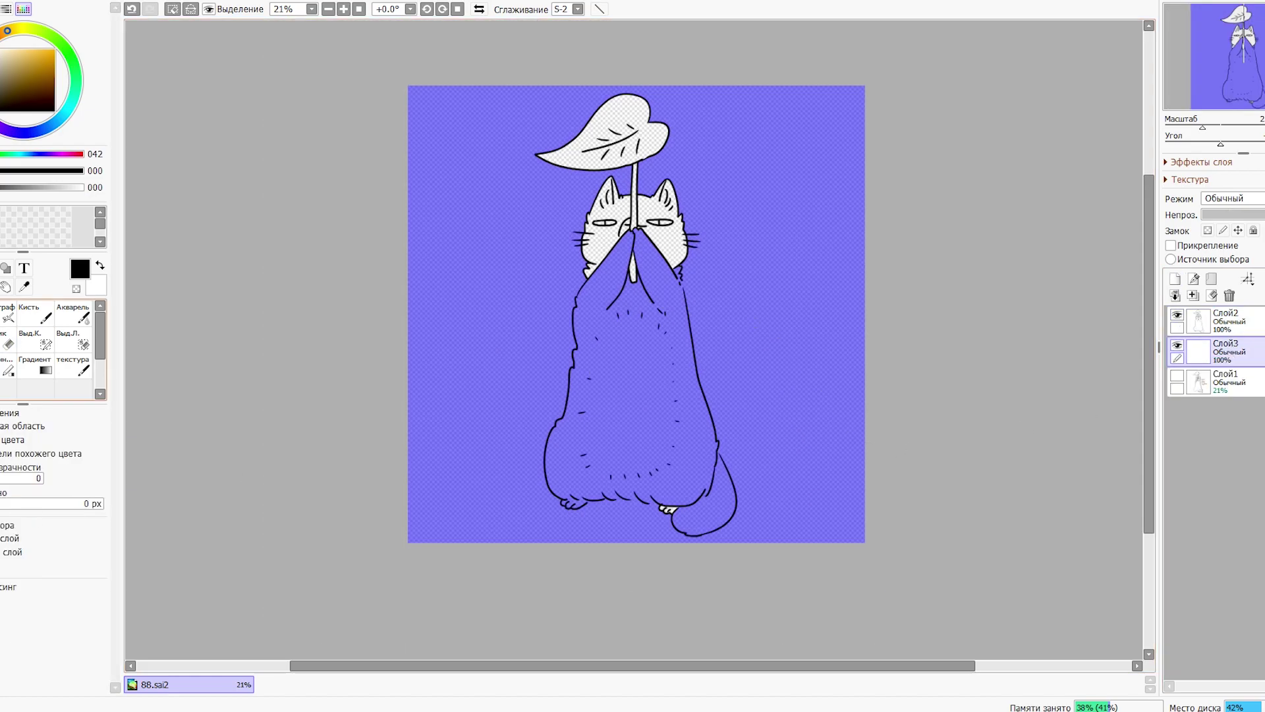
Step: Set the drawing colour to pale beige with hue 53, saturation 7 and value 92
{"action": "scroll", "coordinate": [392, 367], "scroll_direction": "up", "scroll_amount": 1}
{"action": "left_click", "coordinate": [17, 28]}
{"action": "left_click", "coordinate": [1, 53]}
{"action": "left_click", "coordinate": [754, 300]}
{"action": "key", "text": "ctrl+z"}
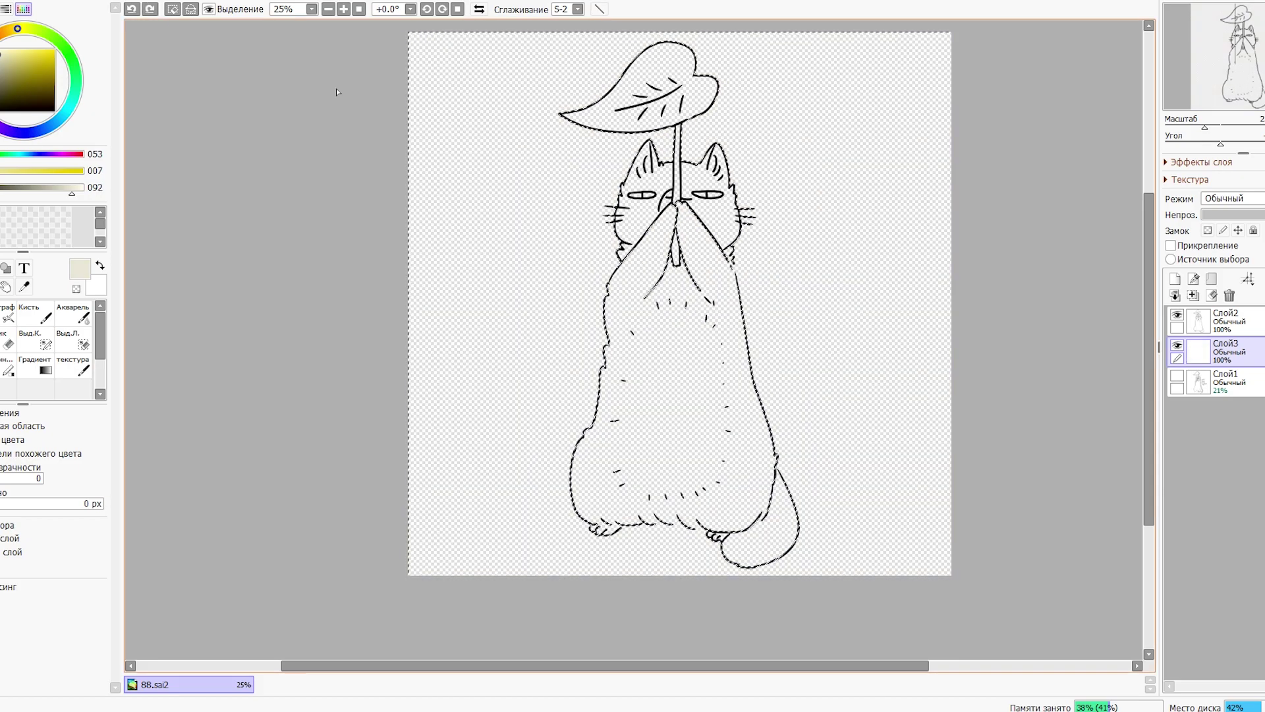
Step: Invert the selection and paint over the outline gaps at the neck, along the lower belly and at the tail base with the selection brush
{"action": "key", "text": "a"}
{"action": "scroll", "coordinate": [798, 328], "scroll_direction": "up", "scroll_amount": 2}
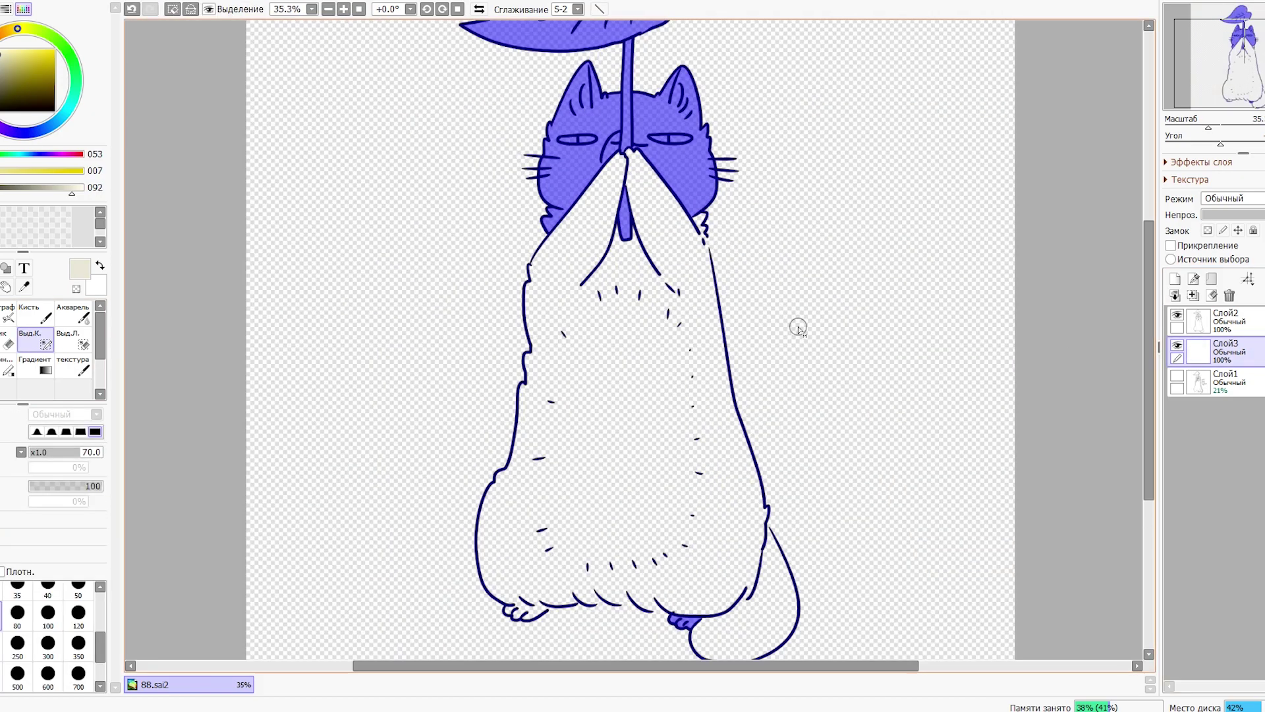
{"action": "key", "text": "bracketleft"}
{"action": "key", "text": "bracketleft"}
{"action": "left_click", "coordinate": [691, 224]}
{"action": "key", "text": "bracketleft"}
{"action": "key", "text": "bracketleft"}
{"action": "key", "text": "bracketleft"}
{"action": "left_click_drag", "start_coordinate": [695, 223], "coordinate": [703, 218]}
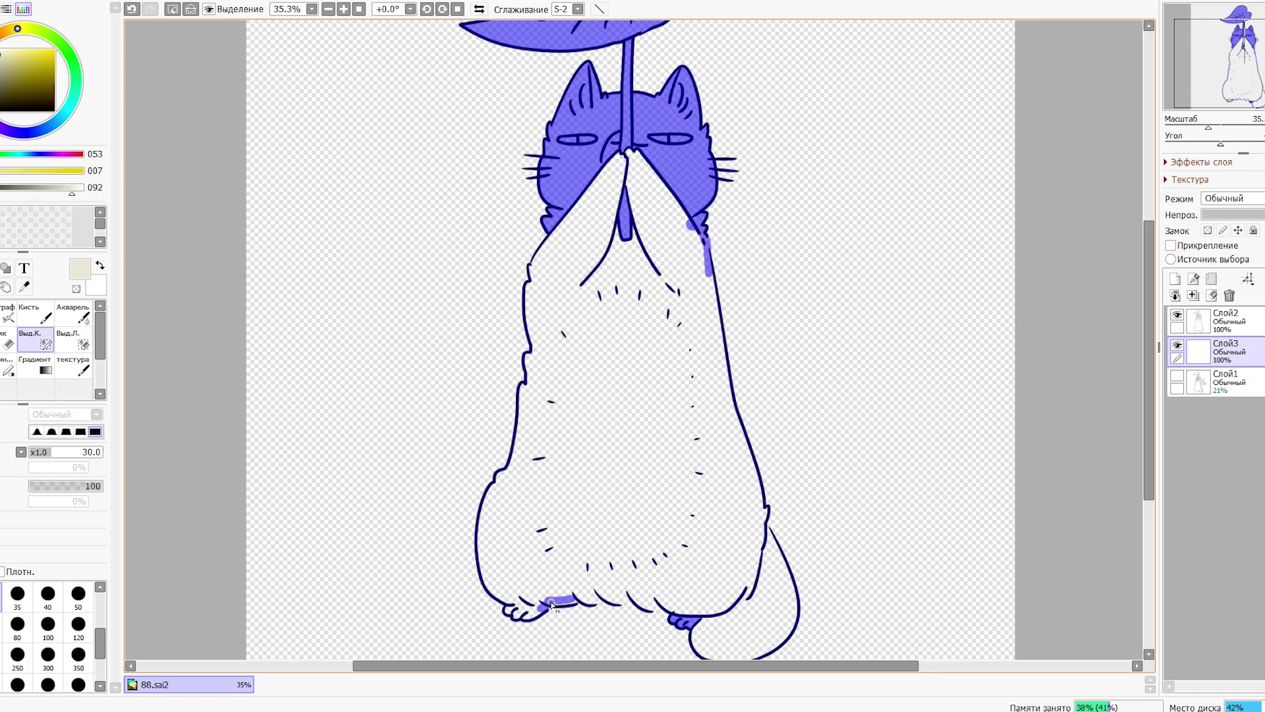
{"action": "left_click_drag", "start_coordinate": [578, 585], "coordinate": [688, 599]}
{"action": "scroll", "coordinate": [764, 511], "scroll_direction": "down", "scroll_amount": 1}
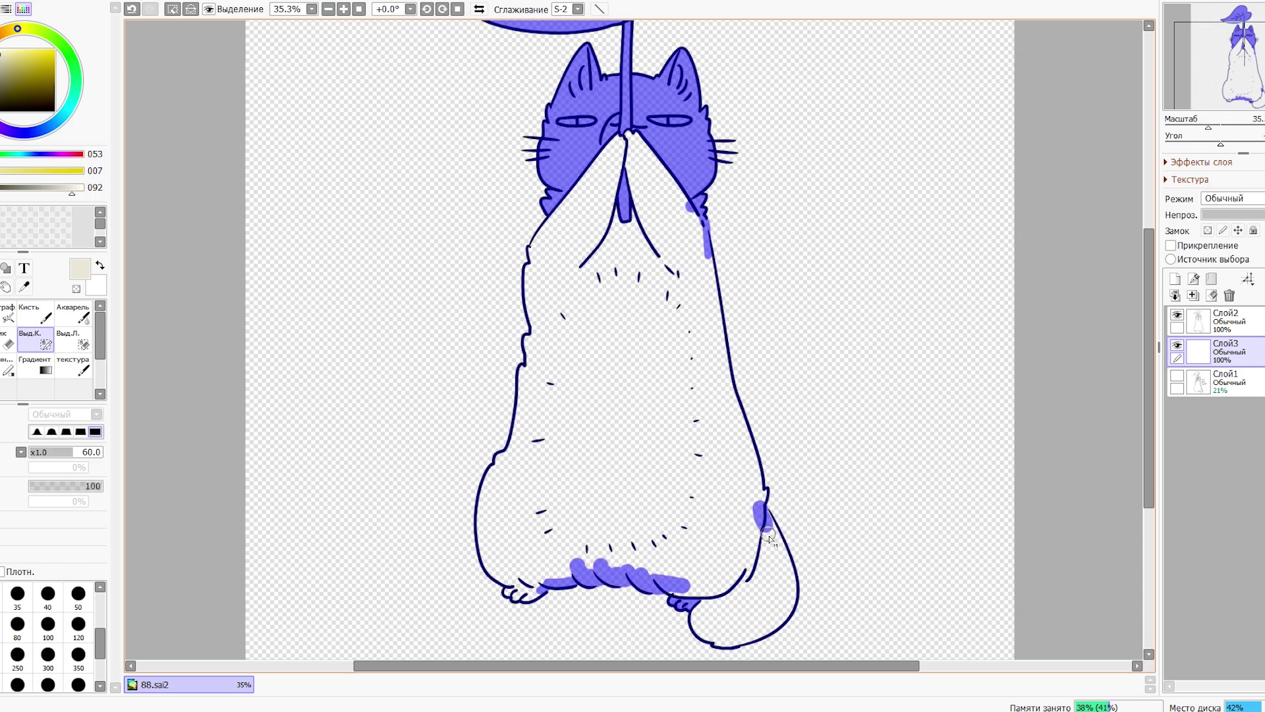
{"action": "left_click_drag", "start_coordinate": [593, 267], "coordinate": [633, 330]}
{"action": "left_click", "coordinate": [2, 272]}
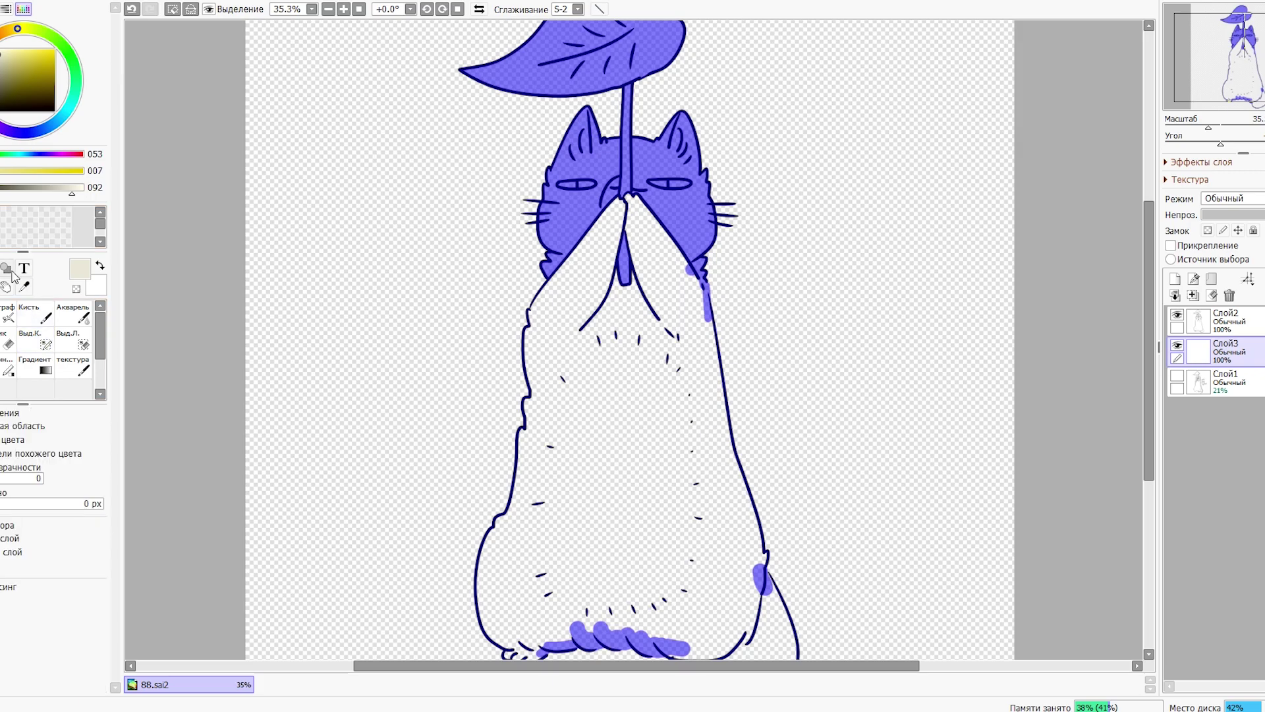
{"action": "left_click", "coordinate": [655, 458]}
{"action": "key", "text": "ctrl+z"}
Step: Paint selection along the edge between body and tail, and add the tail's interior to the selection with the Magic Wand
{"action": "left_click_drag", "start_coordinate": [655, 457], "coordinate": [617, 346]}
{"action": "key", "text": "s"}
{"action": "mouse_move", "coordinate": [685, 537]}
{"action": "left_mouse_down"}
{"action": "mouse_move", "coordinate": [678, 550]}
{"action": "mouse_move", "coordinate": [722, 498]}
{"action": "left_mouse_up"}
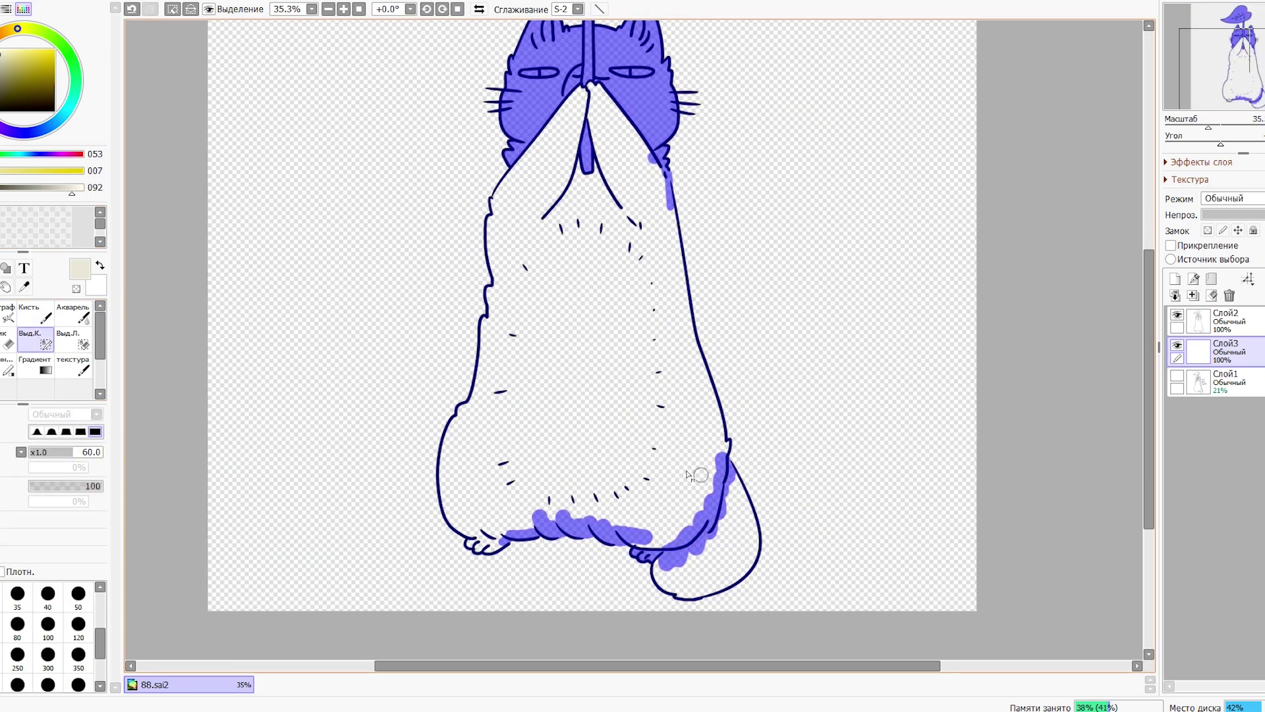
{"action": "left_click", "coordinate": [9, 314]}
{"action": "left_click", "coordinate": [700, 541]}
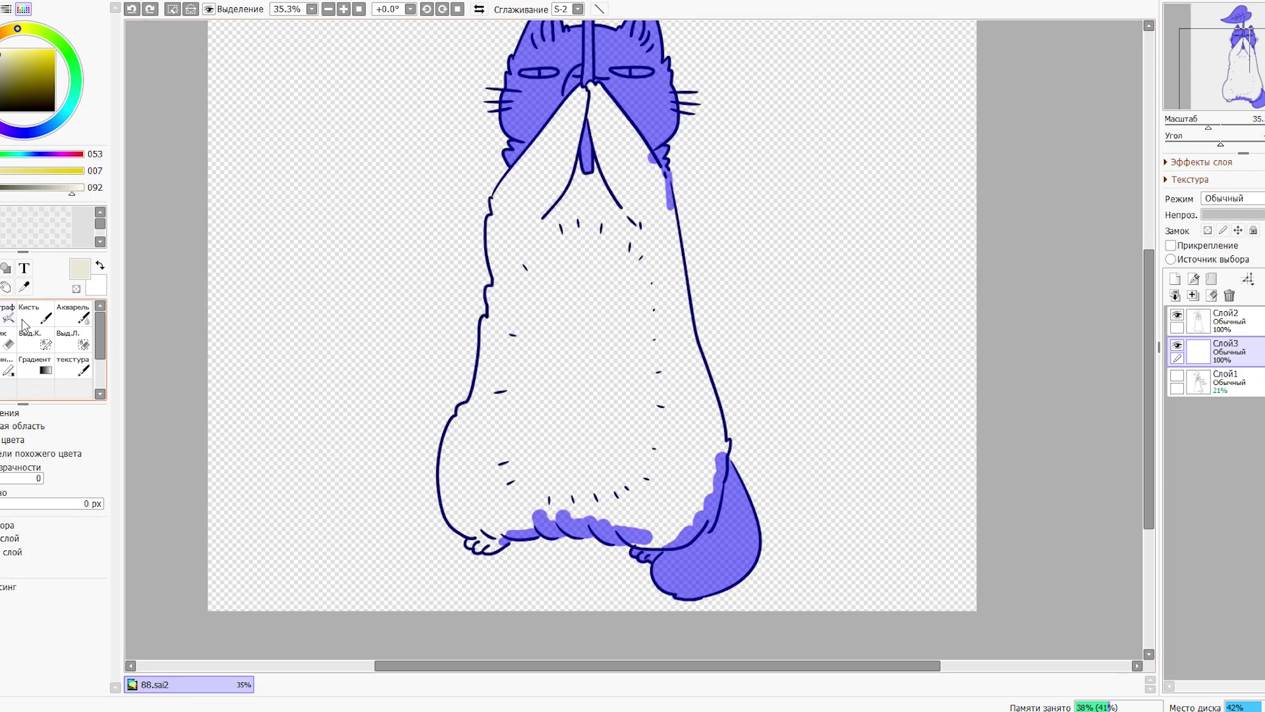
Step: Paint selection over the outline gaps at both shoulders, the raised front paws and the hind paw, using size 30 for the hind paw
{"action": "left_click", "coordinate": [36, 341]}
{"action": "left_click_drag", "start_coordinate": [497, 205], "coordinate": [530, 165]}
{"action": "left_click_drag", "start_coordinate": [666, 195], "coordinate": [671, 237]}
{"action": "mouse_move", "coordinate": [613, 162]}
{"action": "left_mouse_down"}
{"action": "mouse_move", "coordinate": [618, 229]}
{"action": "mouse_move", "coordinate": [593, 160]}
{"action": "mouse_move", "coordinate": [588, 173]}
{"action": "mouse_move", "coordinate": [647, 217]}
{"action": "left_mouse_up"}
{"action": "key", "text": "bracketleft"}
{"action": "key", "text": "bracketleft"}
{"action": "key", "text": "bracketleft"}
{"action": "key", "text": "bracketleft"}
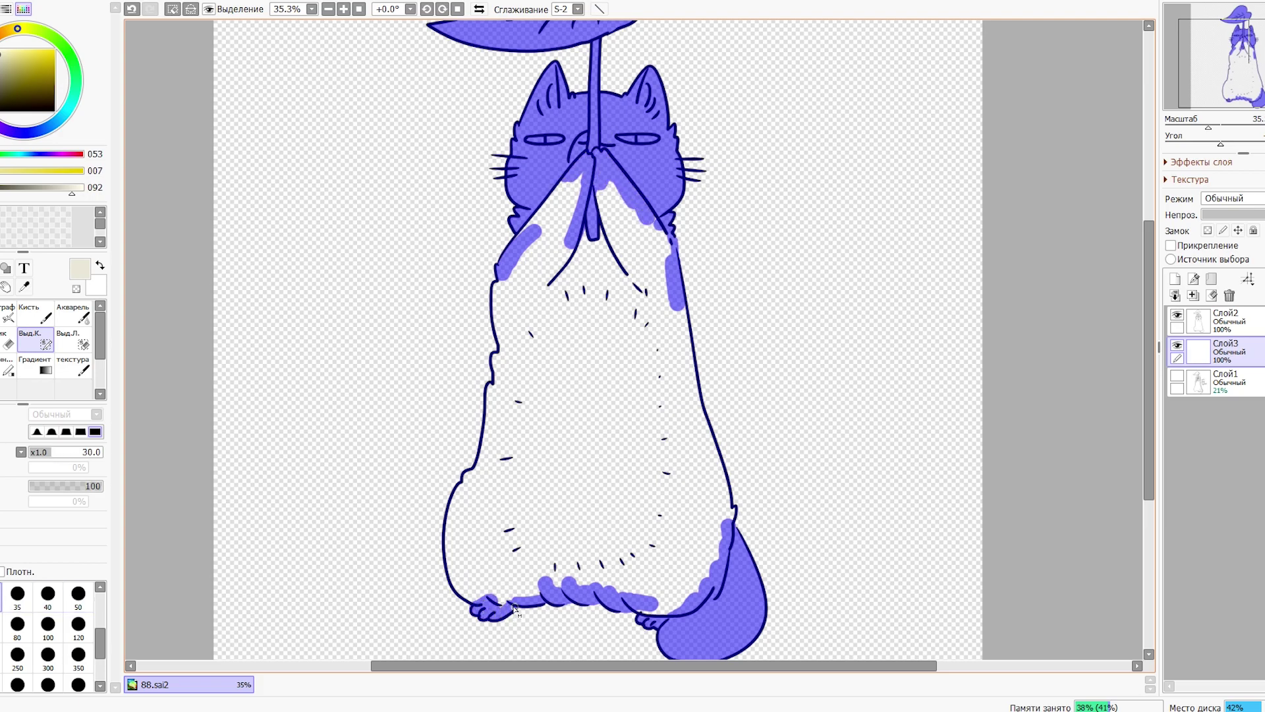
Step: Add the cat's body to the selection with the Magic Wand, completing the silhouette of cat and leaf
{"action": "key", "text": "e"}
{"action": "left_click", "coordinate": [48, 339]}
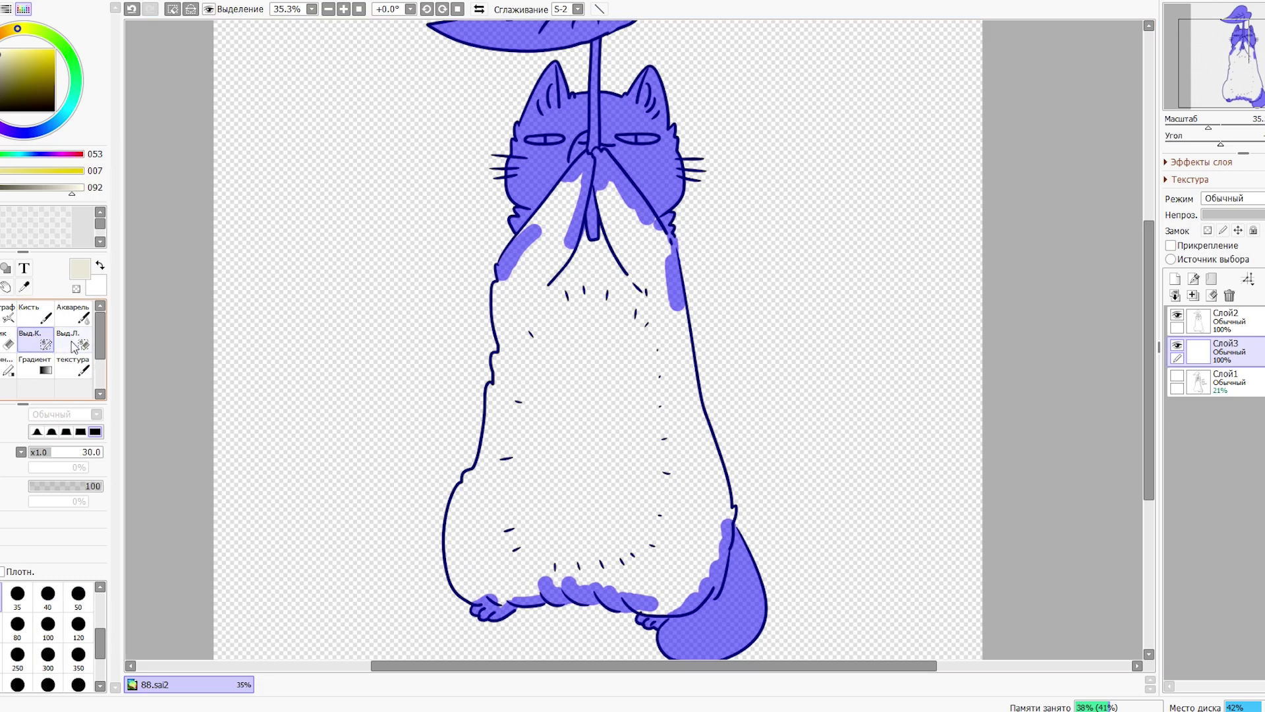
{"action": "key", "text": "w"}
{"action": "left_click", "coordinate": [580, 415]}
{"action": "scroll", "coordinate": [805, 444], "scroll_direction": "down", "scroll_amount": 4}
{"action": "left_click_drag", "start_coordinate": [811, 450], "coordinate": [775, 436]}
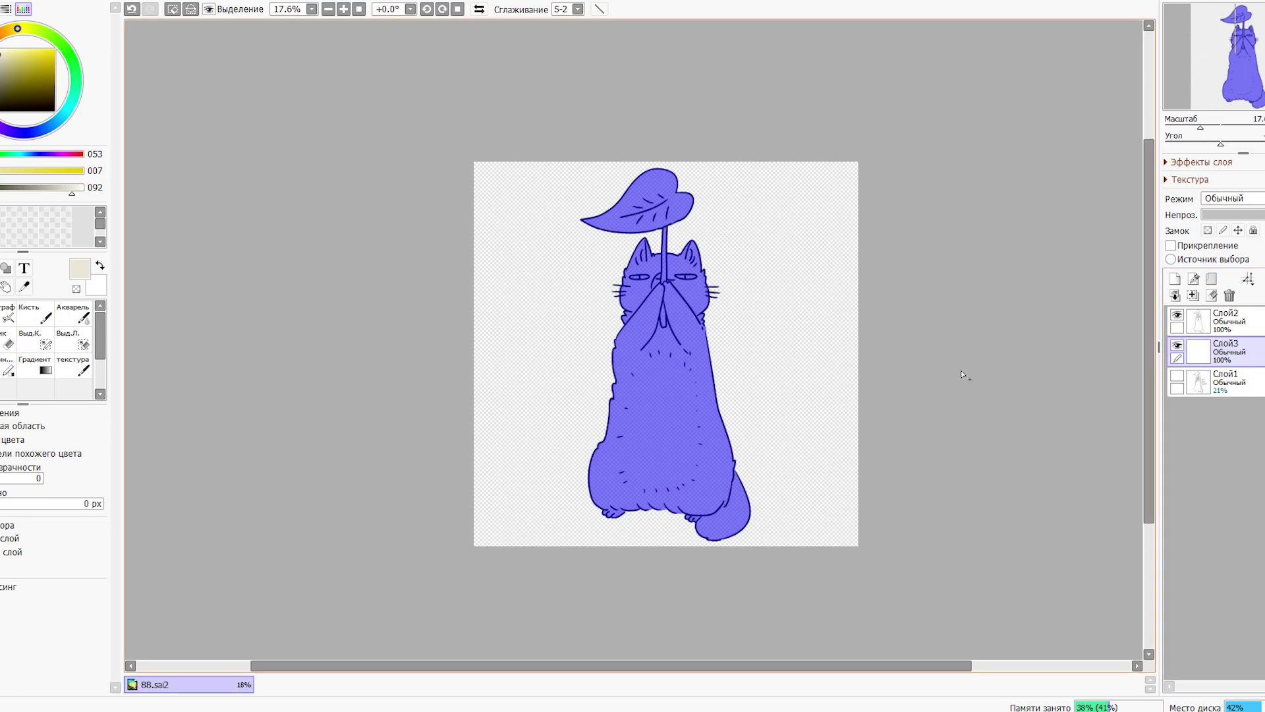
Step: Fill the selected cat and leaf silhouette with the pale beige on Слой3
{"action": "key", "text": "g"}
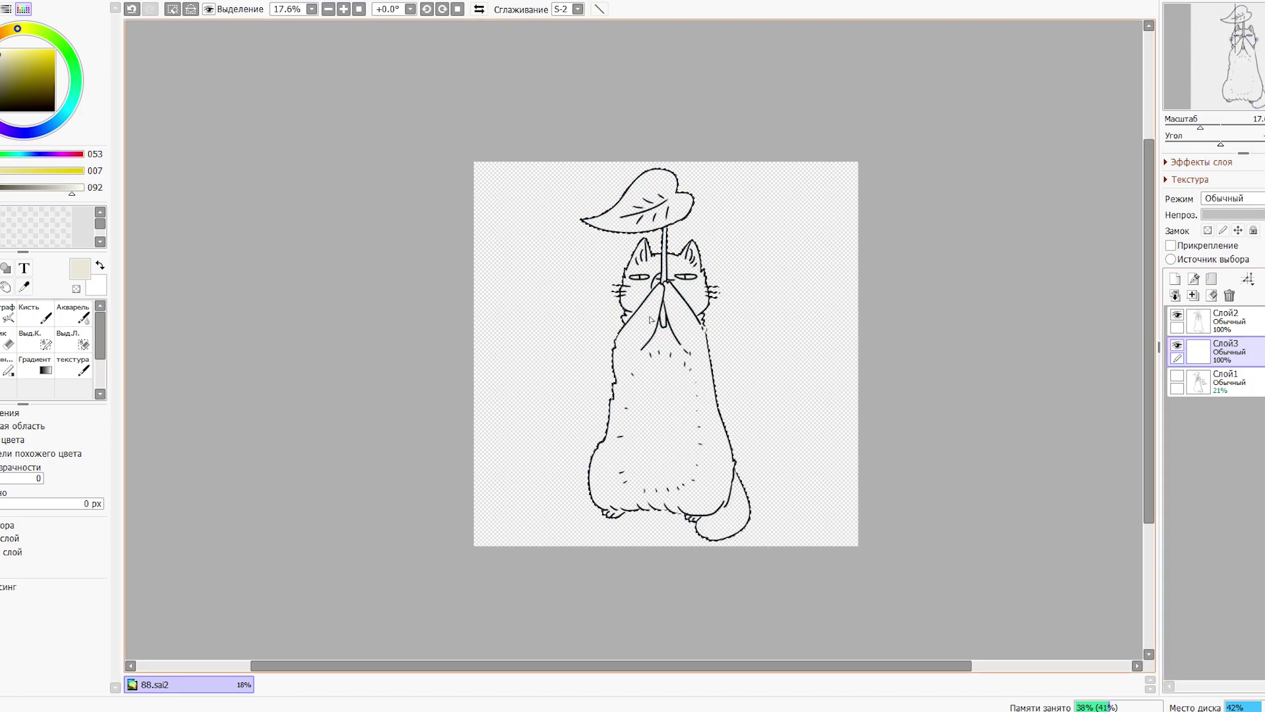
{"action": "left_click", "coordinate": [619, 362]}
{"action": "scroll", "coordinate": [606, 361], "scroll_direction": "up", "scroll_amount": 2}
Step: Paint warm grey patches (hue 37, saturation 4, value 58) over the ears, forehead and eyes with the textured size 25 brush, tidying their edges in beige
{"action": "mouse_move", "coordinate": [18, 81]}
{"action": "left_mouse_down"}
{"action": "mouse_move", "coordinate": [11, 91]}
{"action": "mouse_move", "coordinate": [1, 74]}
{"action": "left_mouse_up"}
{"action": "left_click", "coordinate": [3, 32]}
{"action": "key", "text": "n"}
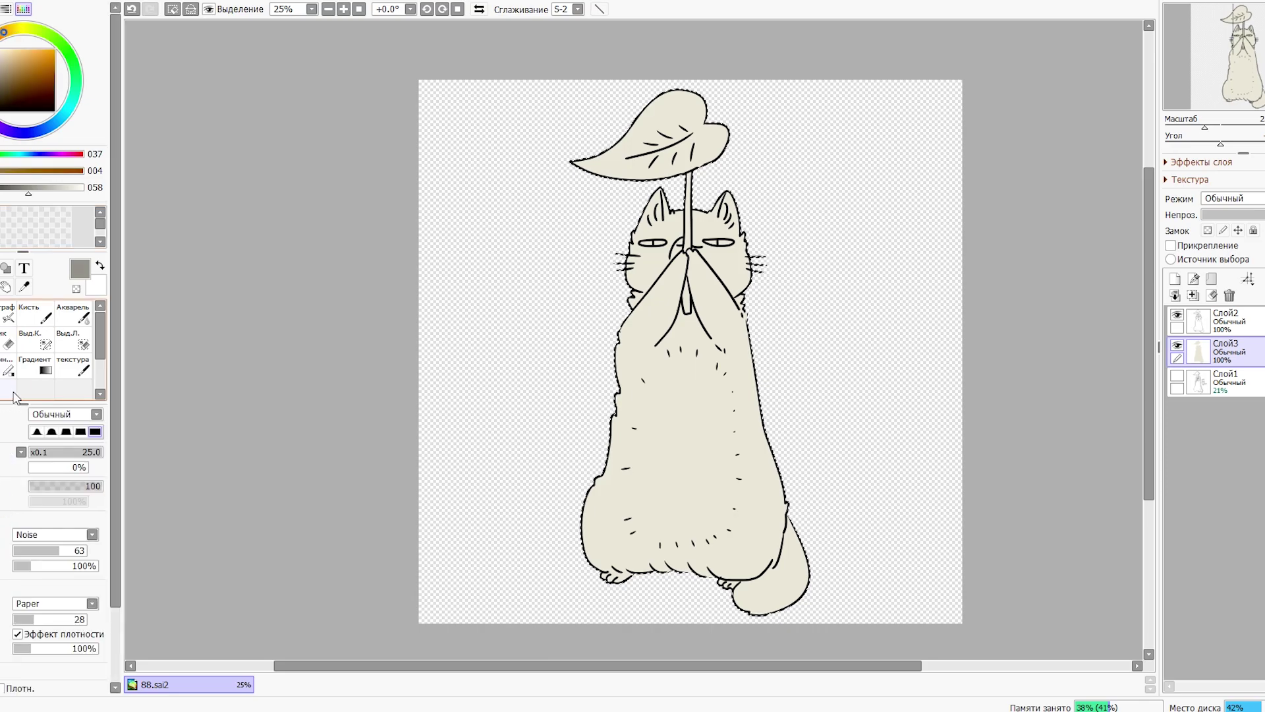
{"action": "left_click_drag", "start_coordinate": [488, 304], "coordinate": [431, 305]}
{"action": "left_click_drag", "start_coordinate": [643, 218], "coordinate": [666, 259]}
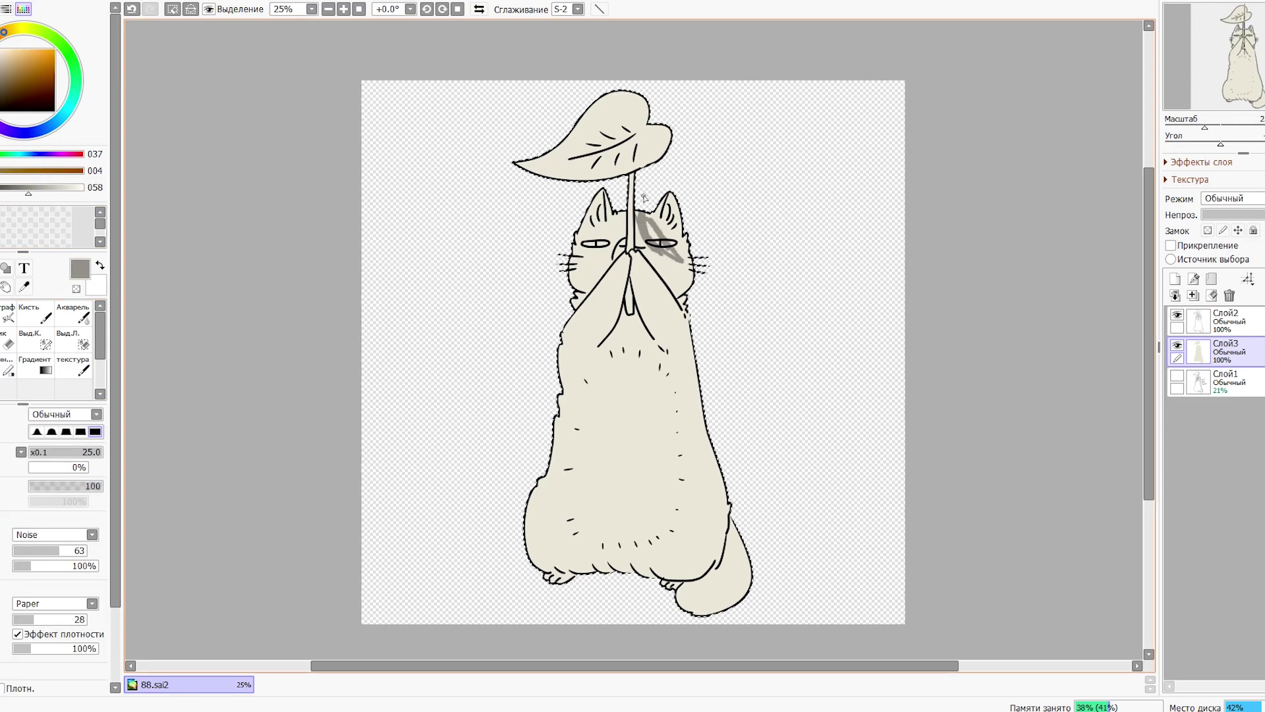
{"action": "mouse_move", "coordinate": [650, 203]}
{"action": "left_mouse_down"}
{"action": "mouse_move", "coordinate": [682, 216]}
{"action": "mouse_move", "coordinate": [680, 259]}
{"action": "left_mouse_up"}
{"action": "left_click_drag", "start_coordinate": [600, 238], "coordinate": [623, 222]}
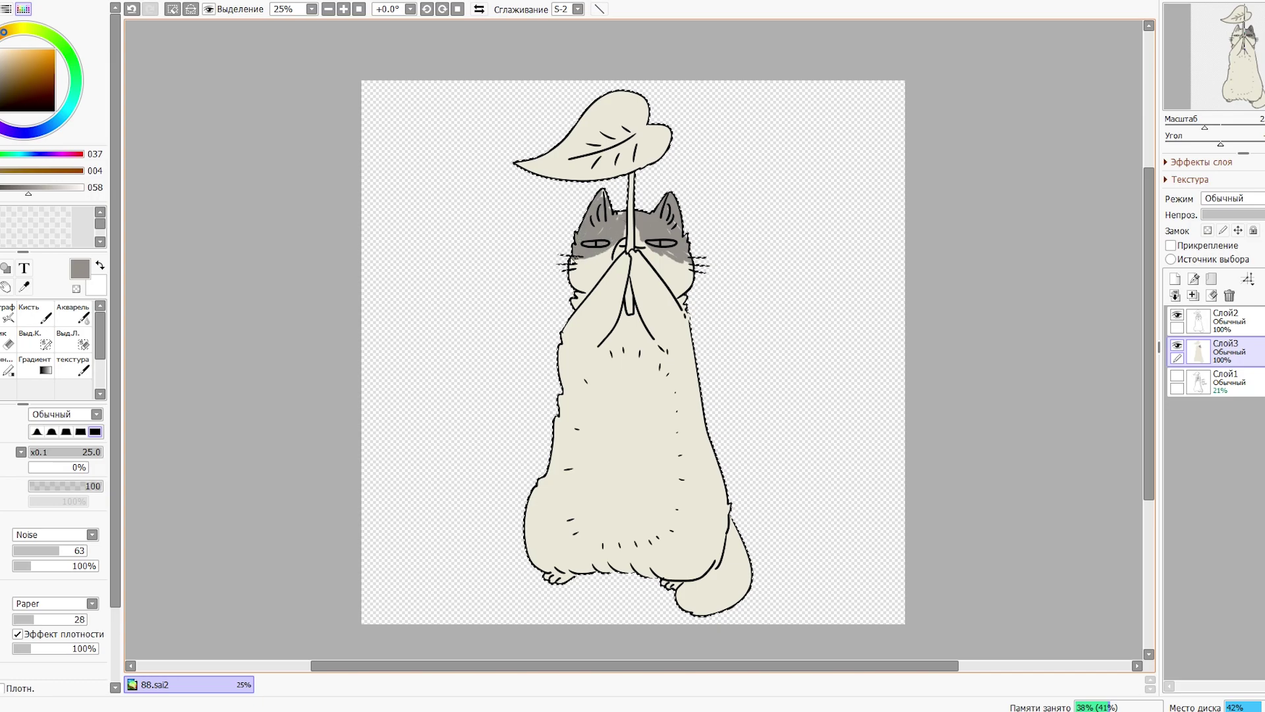
{"action": "right_click", "coordinate": [585, 262]}
{"action": "left_click_drag", "start_coordinate": [593, 259], "coordinate": [573, 264]}
{"action": "right_click", "coordinate": [622, 227]}
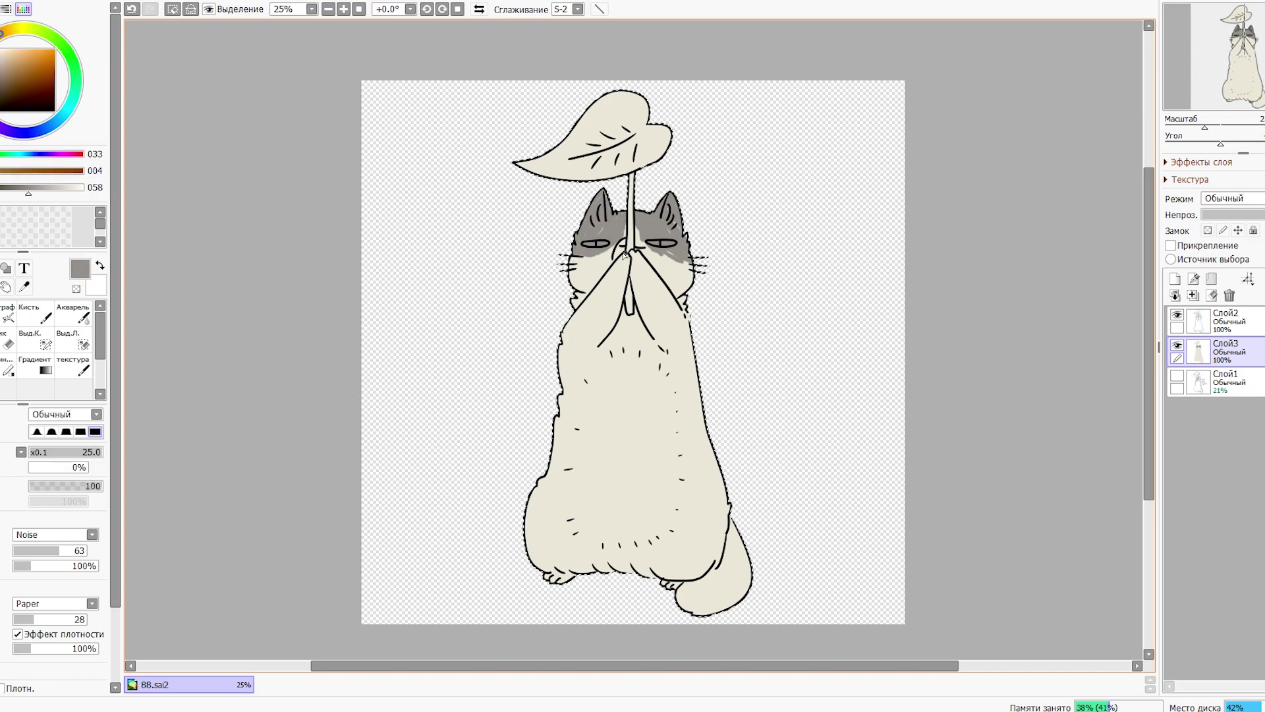
Step: Paint a grey patch down the side of the body nearest the tail, from shoulder to haunch, tidying its edge in beige
{"action": "left_click_drag", "start_coordinate": [705, 397], "coordinate": [670, 378]}
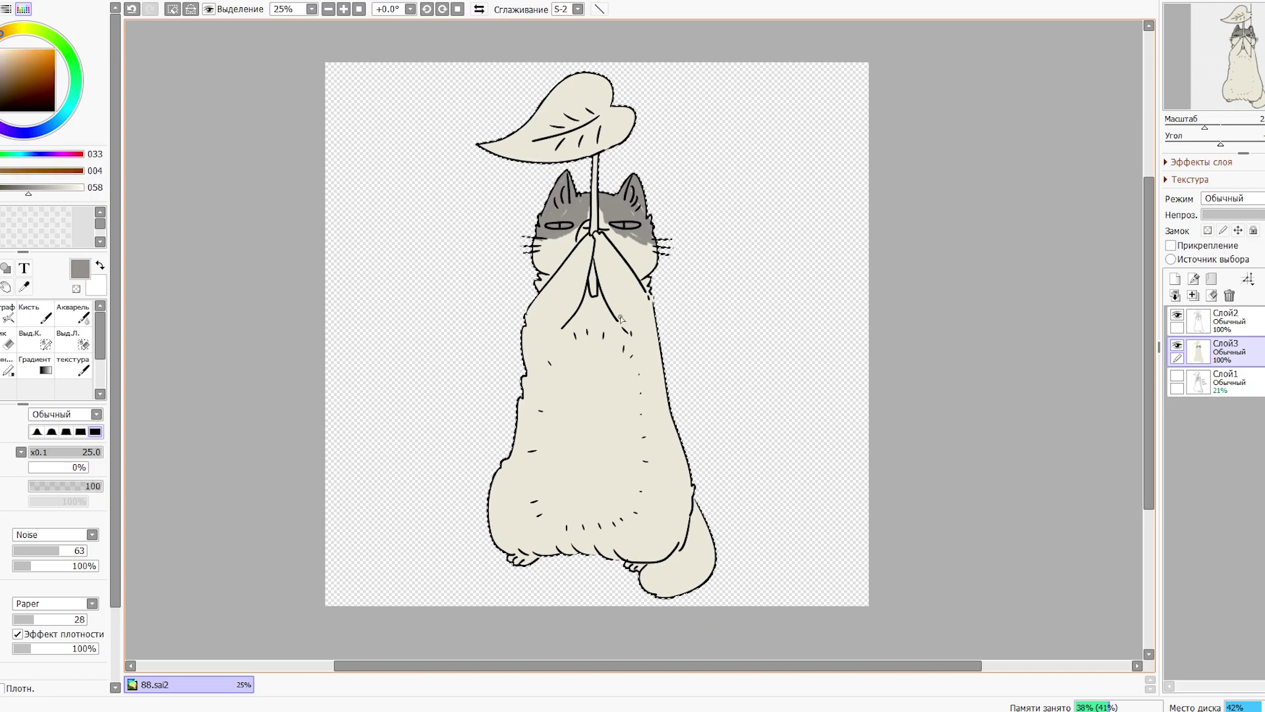
{"action": "key", "text": "ctrl+z"}
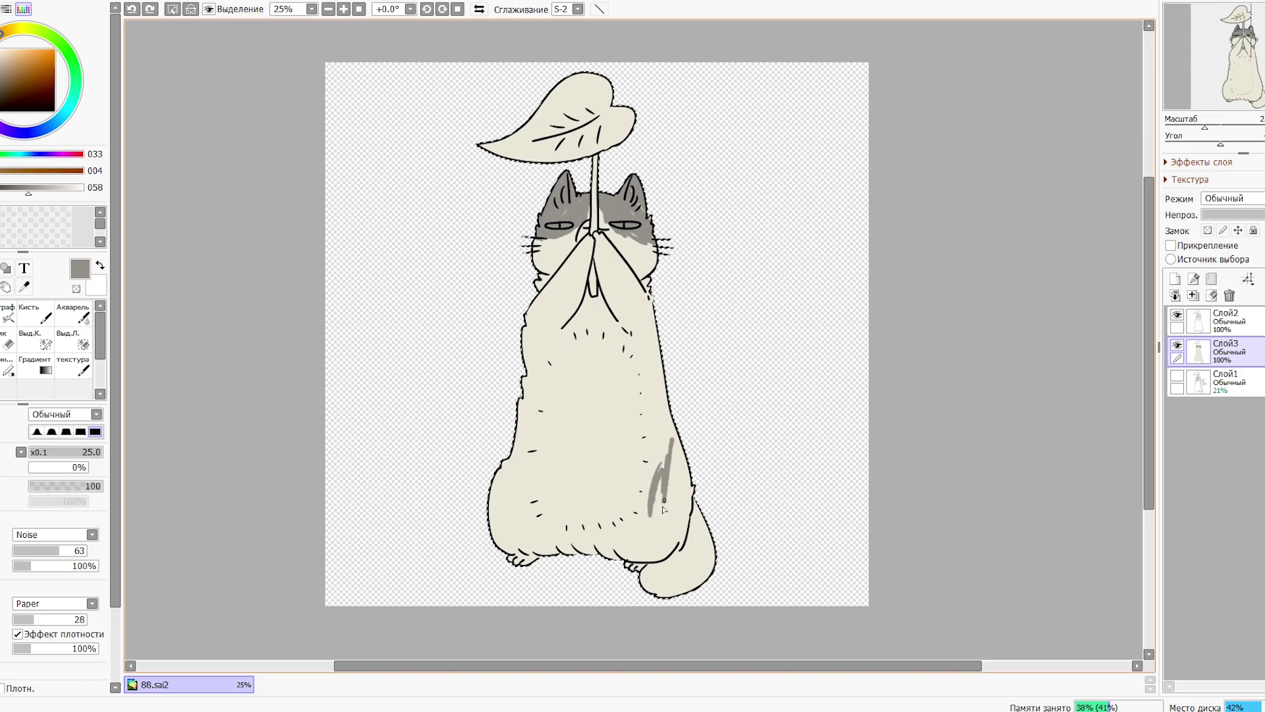
{"action": "left_click_drag", "start_coordinate": [672, 486], "coordinate": [662, 347]}
{"action": "left_click_drag", "start_coordinate": [685, 525], "coordinate": [689, 486]}
{"action": "mouse_move", "coordinate": [669, 524]}
{"action": "left_mouse_down"}
{"action": "mouse_move", "coordinate": [660, 541]}
{"action": "mouse_move", "coordinate": [673, 517]}
{"action": "mouse_move", "coordinate": [652, 524]}
{"action": "left_mouse_up"}
{"action": "right_click", "coordinate": [623, 565]}
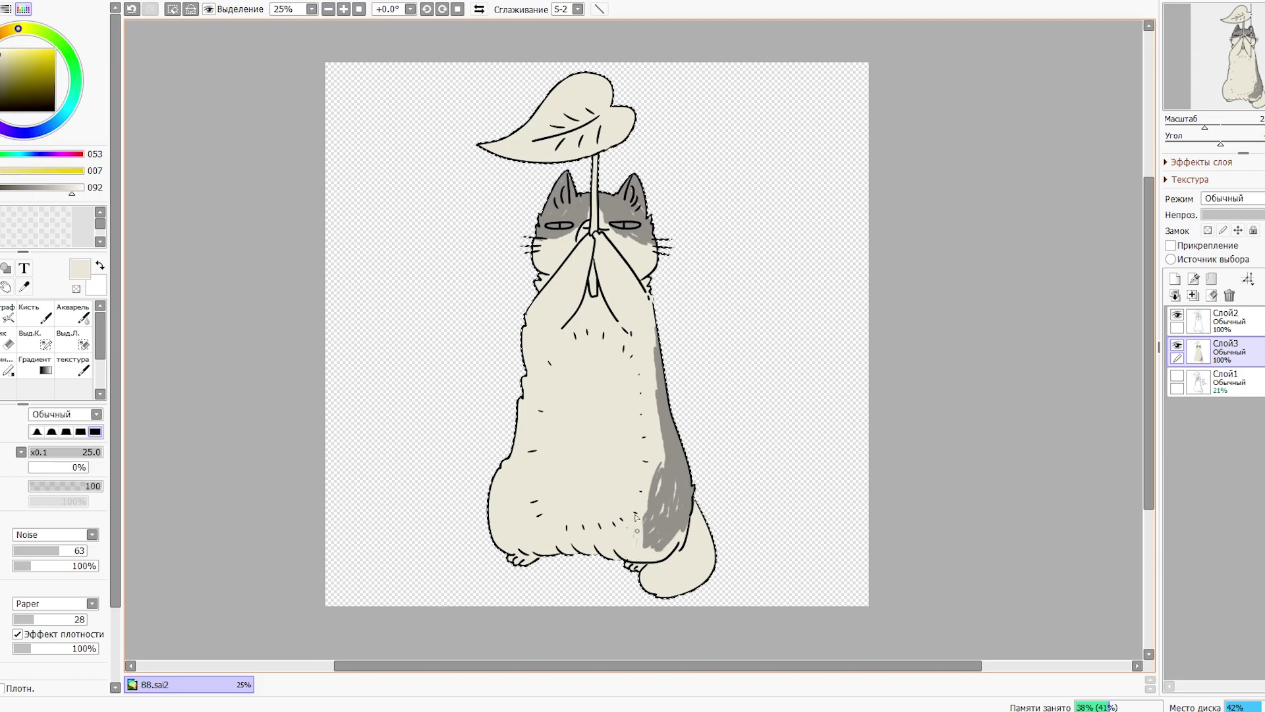
{"action": "left_click", "coordinate": [649, 551], "text": "alt"}
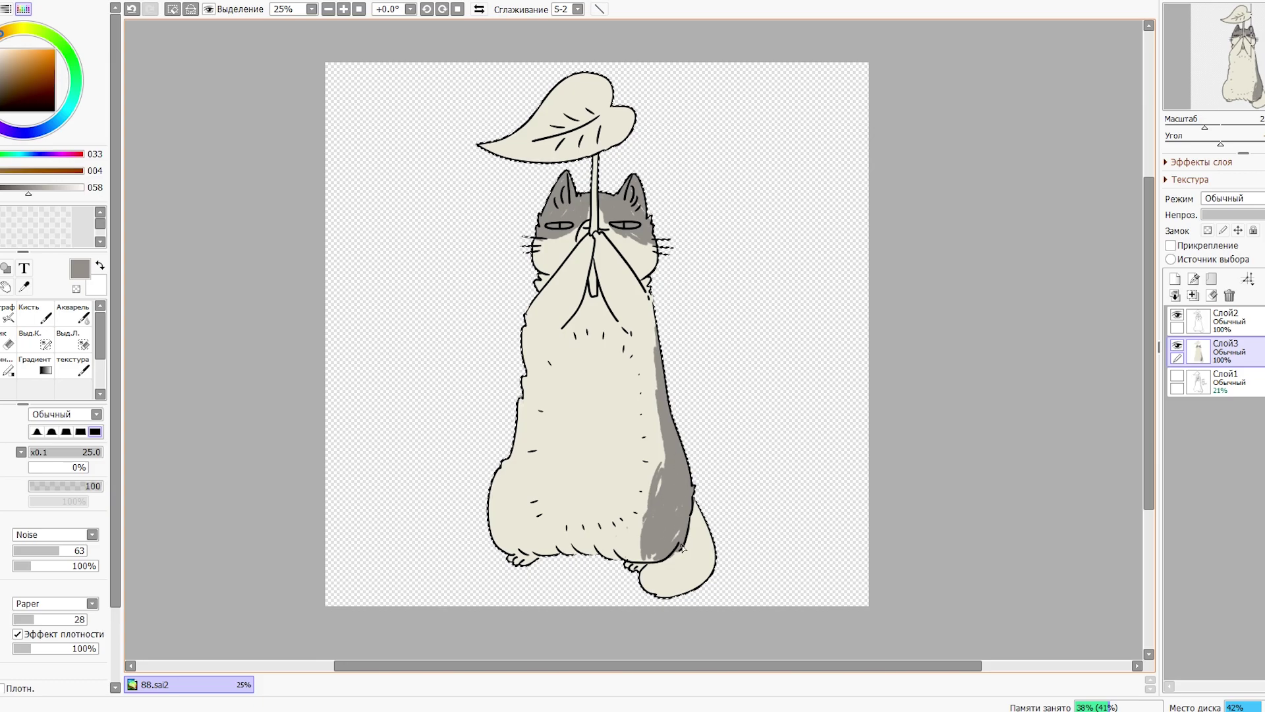
Step: Paint the opposite haunch, the hind paws, the tail, the raised front paws and the shoulder edges in the same grey
{"action": "left_click_drag", "start_coordinate": [529, 542], "coordinate": [512, 522]}
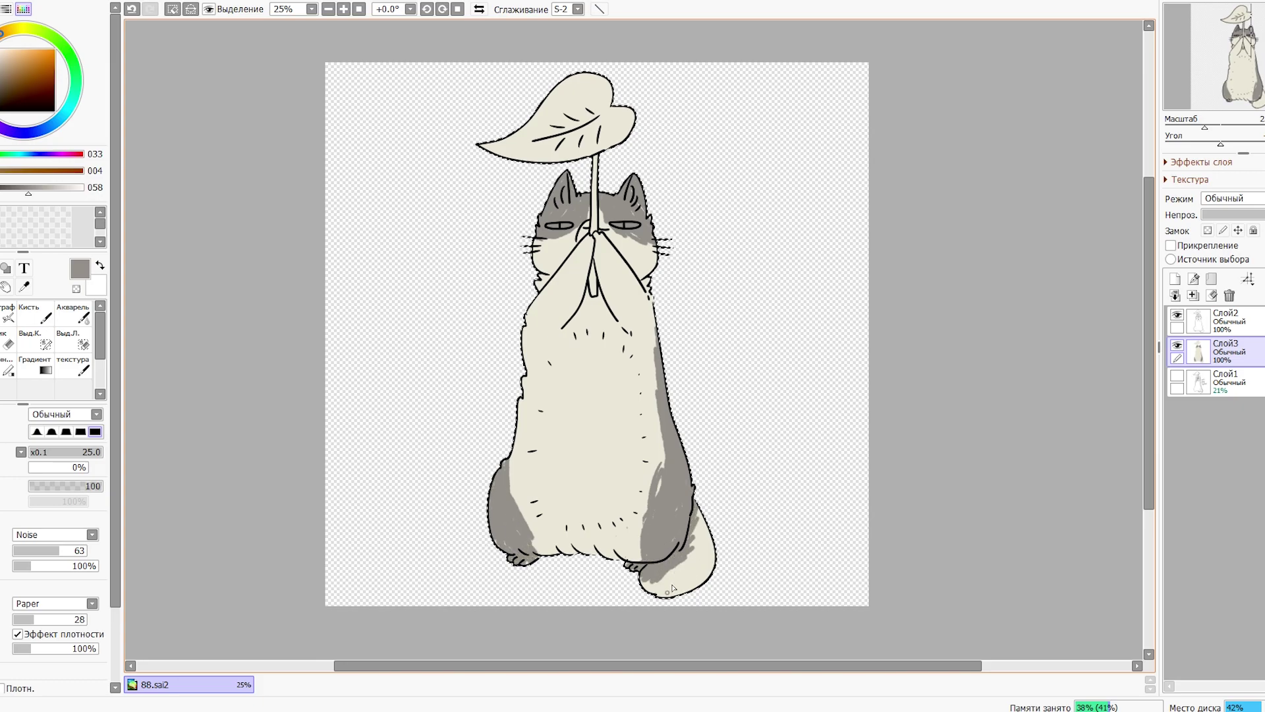
{"action": "left_click_drag", "start_coordinate": [693, 551], "coordinate": [719, 510]}
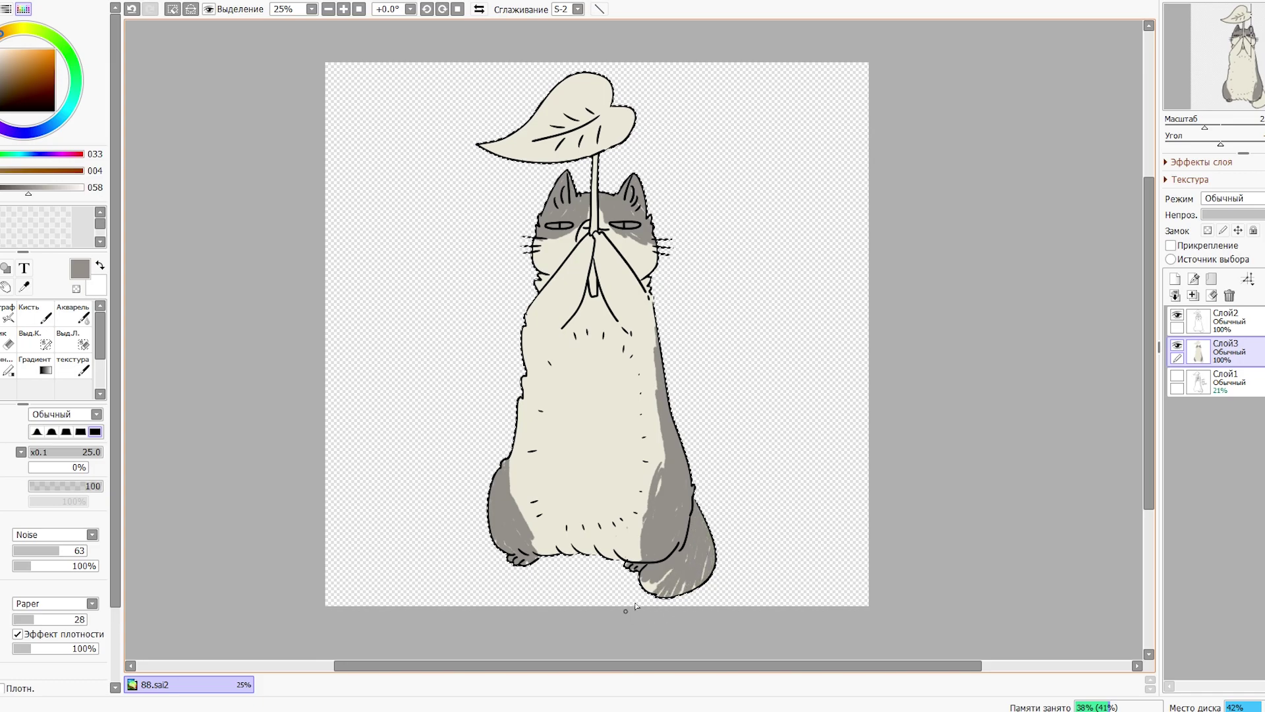
{"action": "left_click_drag", "start_coordinate": [701, 237], "coordinate": [690, 256]}
{"action": "left_click_drag", "start_coordinate": [703, 360], "coordinate": [687, 333]}
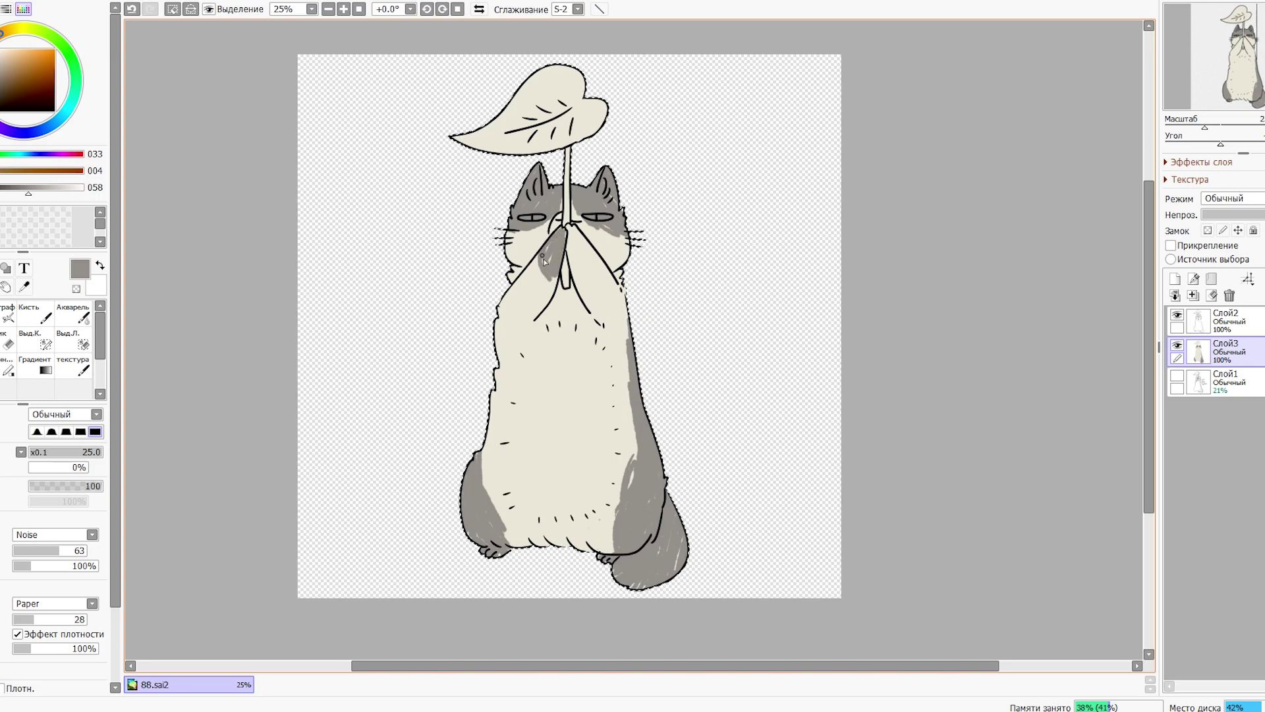
{"action": "left_click_drag", "start_coordinate": [575, 272], "coordinate": [586, 253]}
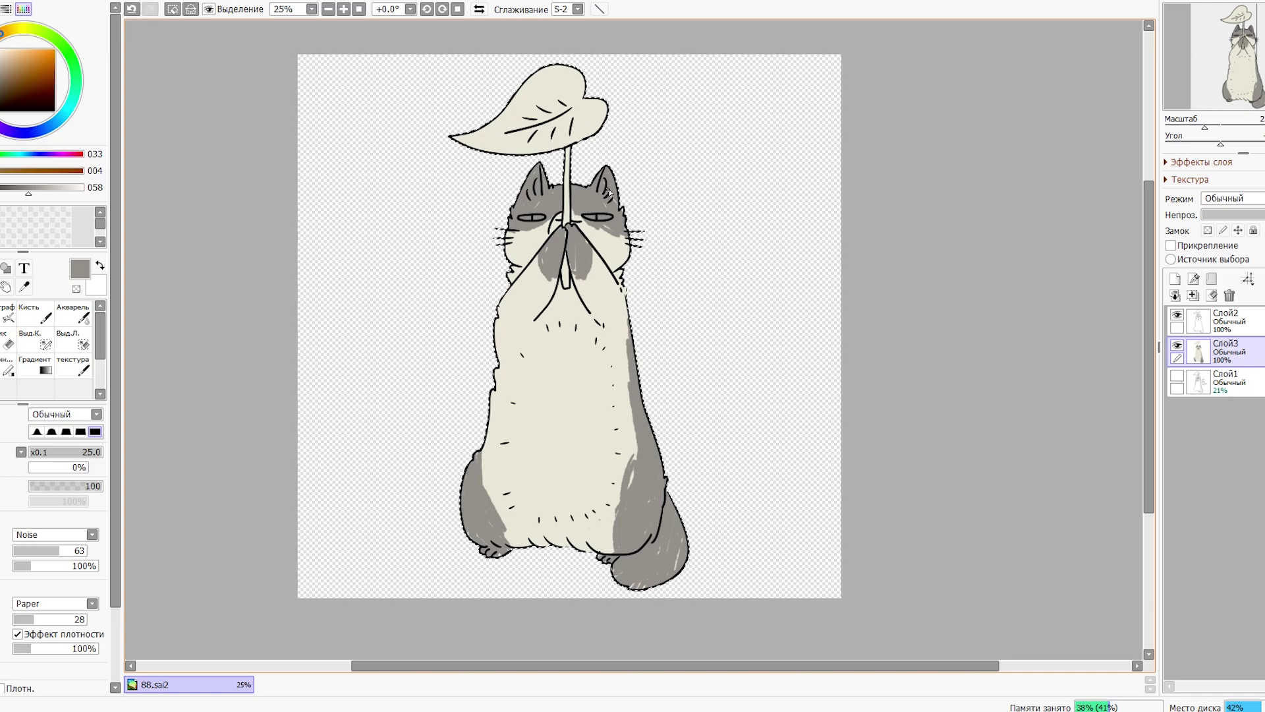
{"action": "left_click_drag", "start_coordinate": [568, 321], "coordinate": [548, 304]}
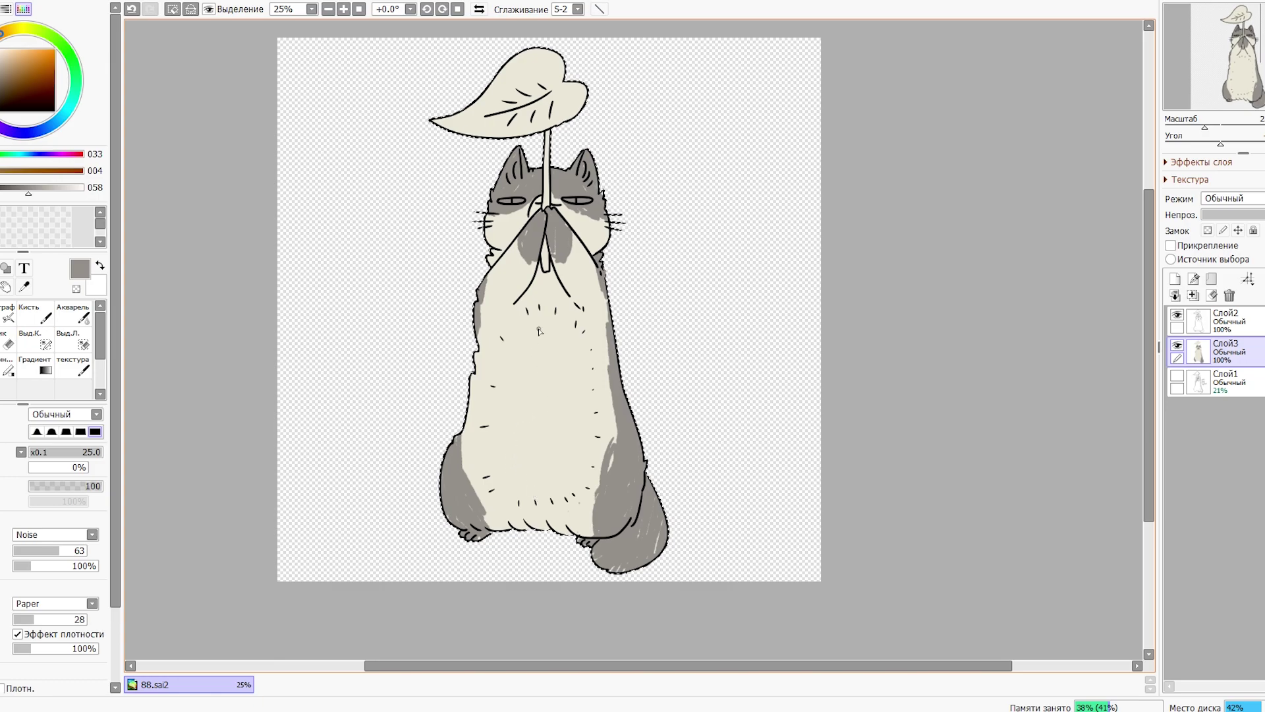
Step: Paint the belly patch's rim in off-white (hue 53, saturation 1, value 99) at brush size 50, with stroke smoothing at 13
{"action": "scroll", "coordinate": [527, 395], "scroll_direction": "up", "scroll_amount": 1}
{"action": "left_click_drag", "start_coordinate": [527, 395], "coordinate": [540, 447]}
{"action": "right_click", "coordinate": [508, 386]}
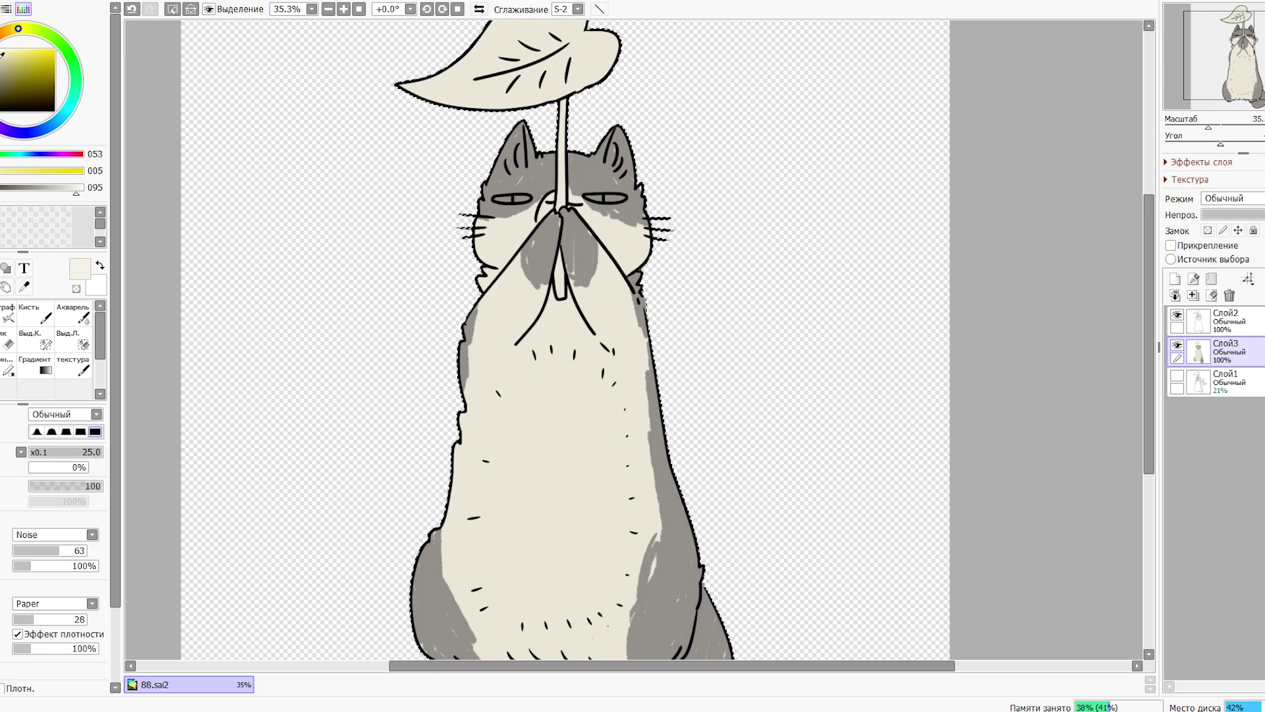
{"action": "key", "text": "]"}
{"action": "key", "text": "]"}
{"action": "key", "text": "]"}
{"action": "key", "text": "]"}
{"action": "mouse_move", "coordinate": [527, 367]}
{"action": "left_mouse_down"}
{"action": "mouse_move", "coordinate": [537, 447]}
{"action": "mouse_move", "coordinate": [539, 405]}
{"action": "mouse_move", "coordinate": [579, 375]}
{"action": "mouse_move", "coordinate": [599, 431]}
{"action": "mouse_move", "coordinate": [603, 592]}
{"action": "mouse_move", "coordinate": [560, 606]}
{"action": "mouse_move", "coordinate": [502, 582]}
{"action": "mouse_move", "coordinate": [481, 527]}
{"action": "mouse_move", "coordinate": [514, 448]}
{"action": "mouse_move", "coordinate": [473, 502]}
{"action": "left_mouse_up"}
{"action": "left_click", "coordinate": [577, 9]}
{"action": "left_click", "coordinate": [565, 206]}
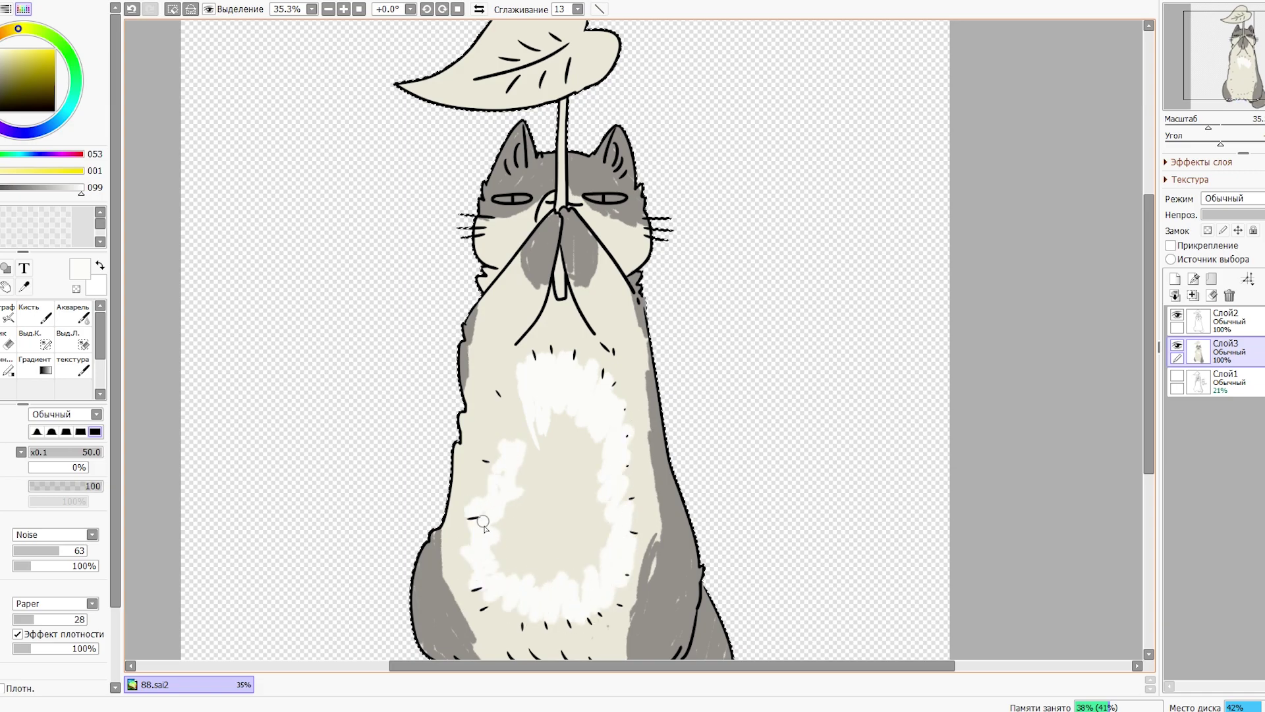
{"action": "left_click_drag", "start_coordinate": [503, 423], "coordinate": [492, 407]}
Step: Fill the centre of the belly patch with off-white using a larger brush
{"action": "key", "text": "bracketright"}
{"action": "key", "text": "bracketright"}
{"action": "key", "text": "bracketright"}
{"action": "key", "text": "bracketright"}
{"action": "key", "text": "bracketright"}
{"action": "key", "text": "bracketright"}
{"action": "key", "text": "bracketright"}
{"action": "key", "text": "bracketright"}
{"action": "left_click_drag", "start_coordinate": [534, 437], "coordinate": [562, 555]}
Step: Paint the inside of both ears in pale beige (hue 53, saturation 7, value 92) with brush size 40
{"action": "key", "text": "bracketleft"}
{"action": "key", "text": "bracketleft"}
{"action": "key", "text": "bracketleft"}
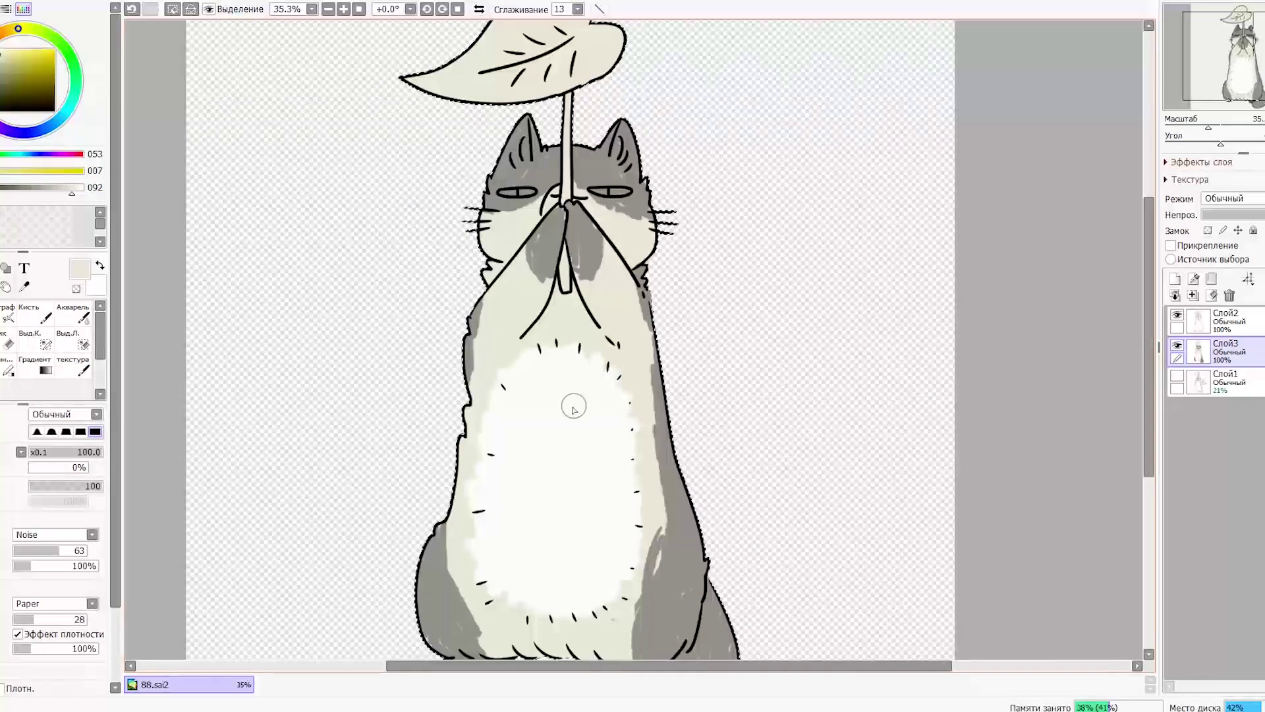
{"action": "key", "text": "bracketleft"}
{"action": "key", "text": "bracketleft"}
{"action": "key", "text": "bracketleft"}
{"action": "key", "text": "bracketleft"}
{"action": "key", "text": "bracketleft"}
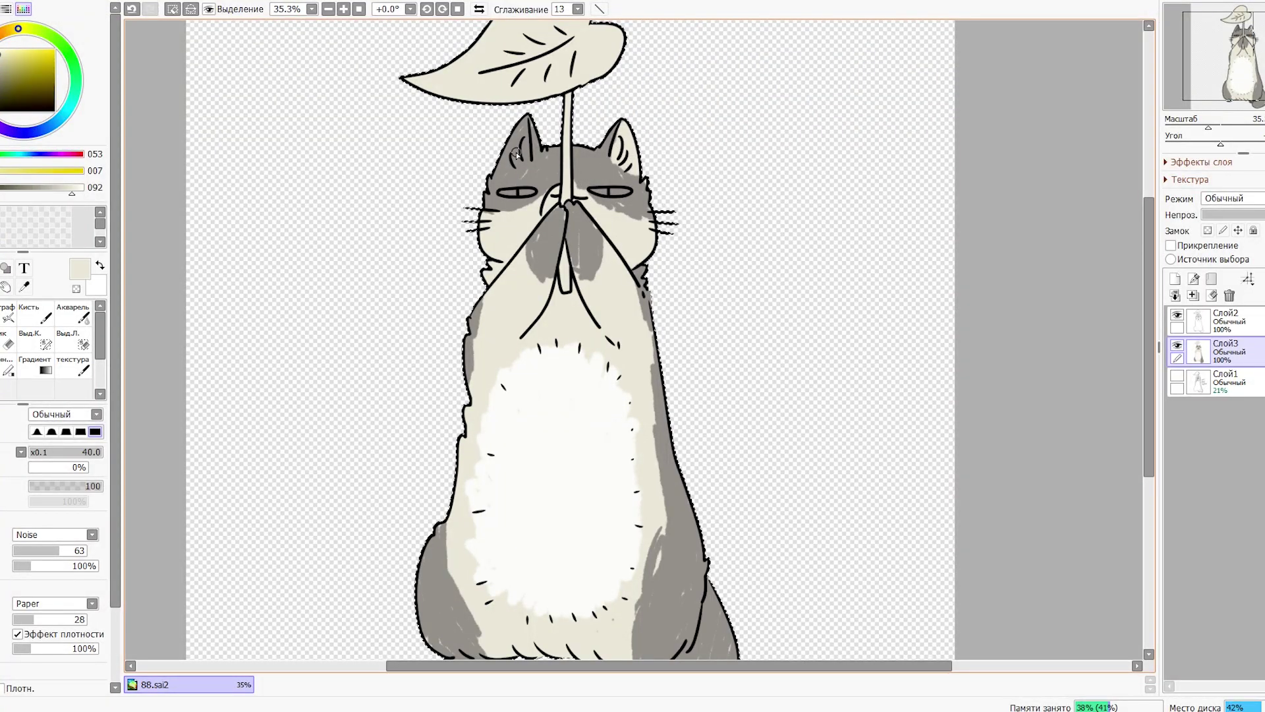
Step: Pick up the grey from the fur and paint over the light gaps in the haunch beside the tail
{"action": "left_click", "coordinate": [549, 259], "text": "alt"}
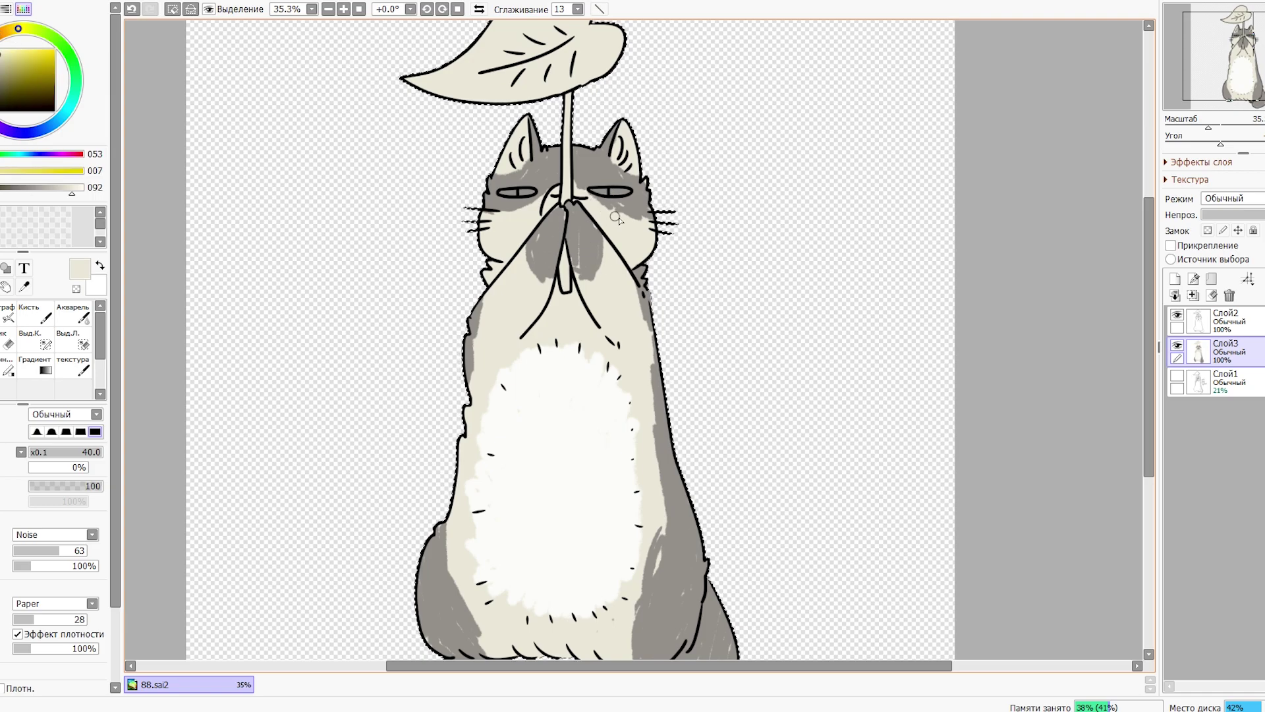
{"action": "mouse_move", "coordinate": [662, 532]}
{"action": "left_mouse_down"}
{"action": "mouse_move", "coordinate": [658, 551]}
{"action": "mouse_move", "coordinate": [688, 421]}
{"action": "left_mouse_up"}
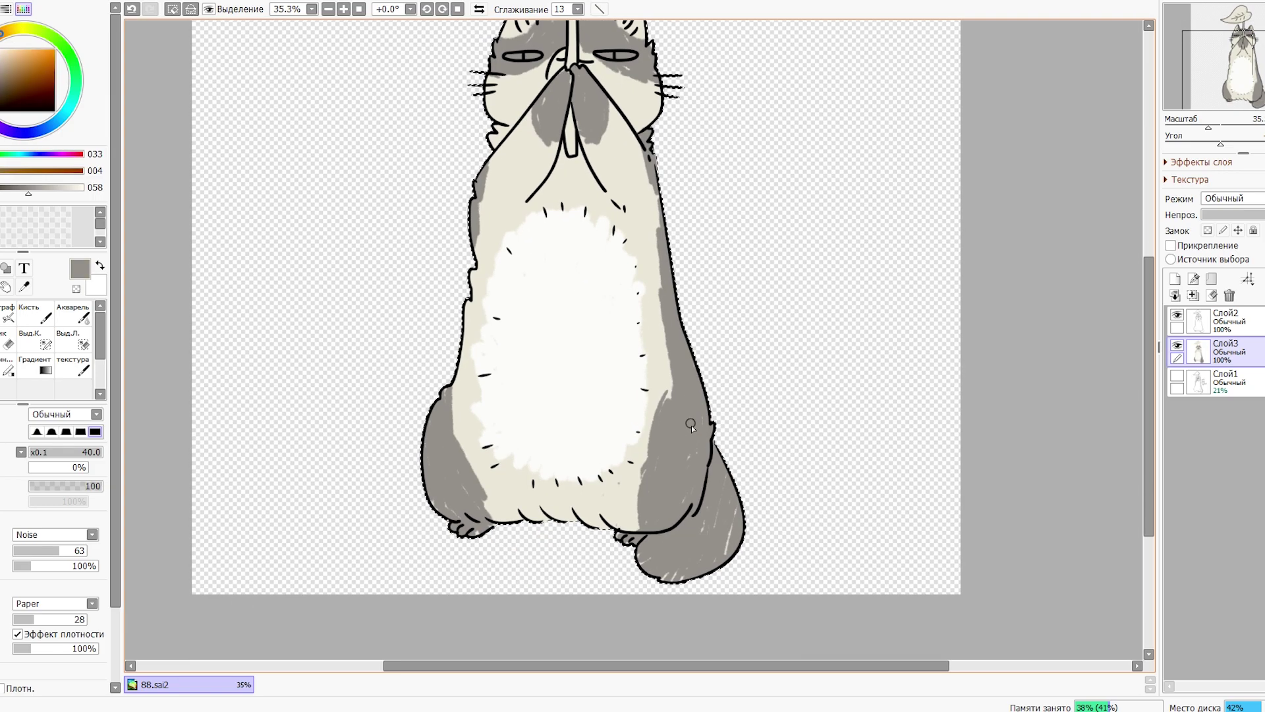
{"action": "left_click_drag", "start_coordinate": [710, 363], "coordinate": [720, 412]}
Step: Add short fur strokes in darker grey (hue 33, saturation 0, value 47) to both haunches with brush size 25
{"action": "left_click", "coordinate": [1, 81]}
{"action": "key", "text": "bracketleft"}
{"action": "key", "text": "bracketleft"}
{"action": "key", "text": "bracketleft"}
{"action": "left_click_drag", "start_coordinate": [685, 487], "coordinate": [682, 504]}
{"action": "left_click_drag", "start_coordinate": [689, 495], "coordinate": [687, 507]}
{"action": "left_click_drag", "start_coordinate": [696, 430], "coordinate": [700, 449]}
{"action": "left_click_drag", "start_coordinate": [704, 439], "coordinate": [701, 454]}
{"action": "left_click_drag", "start_coordinate": [444, 491], "coordinate": [450, 509]}
{"action": "left_click_drag", "start_coordinate": [452, 497], "coordinate": [456, 514]}
{"action": "left_click_drag", "start_coordinate": [453, 537], "coordinate": [470, 547]}
Step: Add the same darker grey fur strokes to the tail, the raised front paws and the forehead
{"action": "left_click_drag", "start_coordinate": [686, 529], "coordinate": [683, 547]}
{"action": "mouse_move", "coordinate": [693, 534]}
{"action": "left_mouse_down"}
{"action": "mouse_move", "coordinate": [706, 590]}
{"action": "mouse_move", "coordinate": [686, 582]}
{"action": "mouse_move", "coordinate": [723, 574]}
{"action": "left_mouse_up"}
{"action": "left_click_drag", "start_coordinate": [725, 511], "coordinate": [728, 530]}
{"action": "mouse_move", "coordinate": [686, 581]}
{"action": "left_mouse_down"}
{"action": "mouse_move", "coordinate": [676, 592]}
{"action": "mouse_move", "coordinate": [695, 599]}
{"action": "left_mouse_up"}
{"action": "left_click_drag", "start_coordinate": [707, 599], "coordinate": [695, 605]}
{"action": "scroll", "coordinate": [697, 614], "scroll_direction": "up", "scroll_amount": 5}
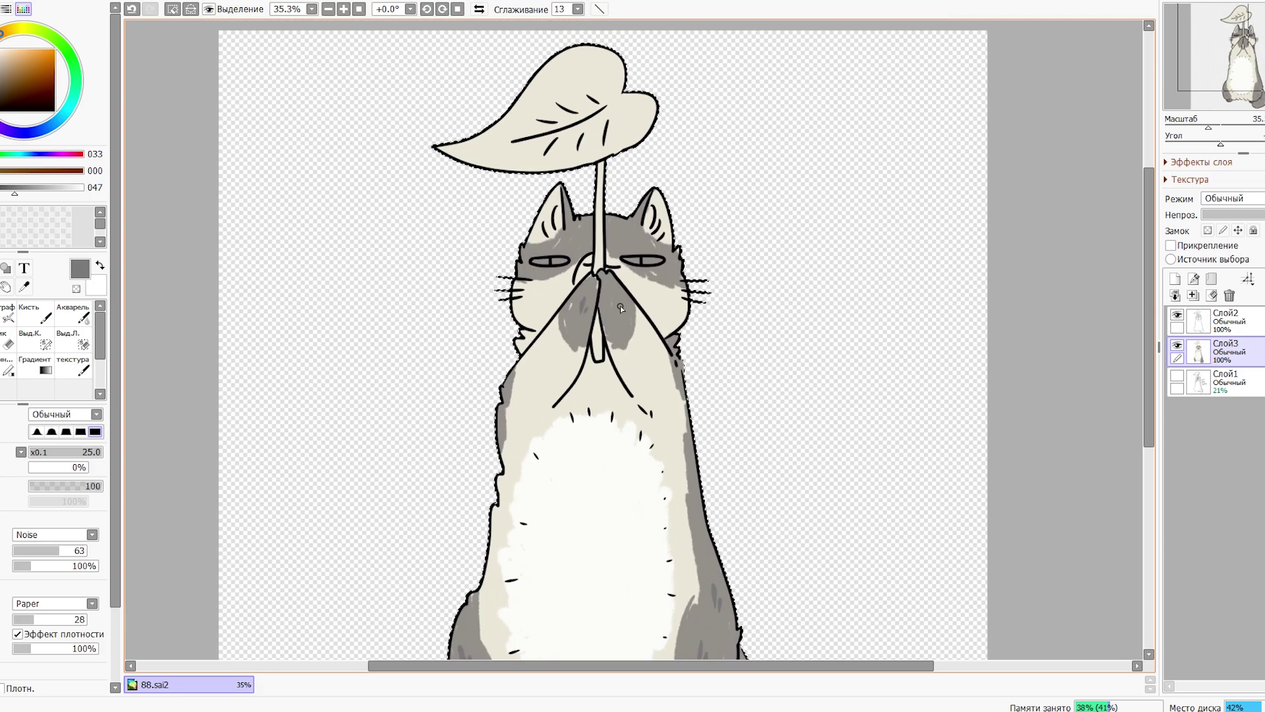
{"action": "left_click_drag", "start_coordinate": [586, 224], "coordinate": [582, 234]}
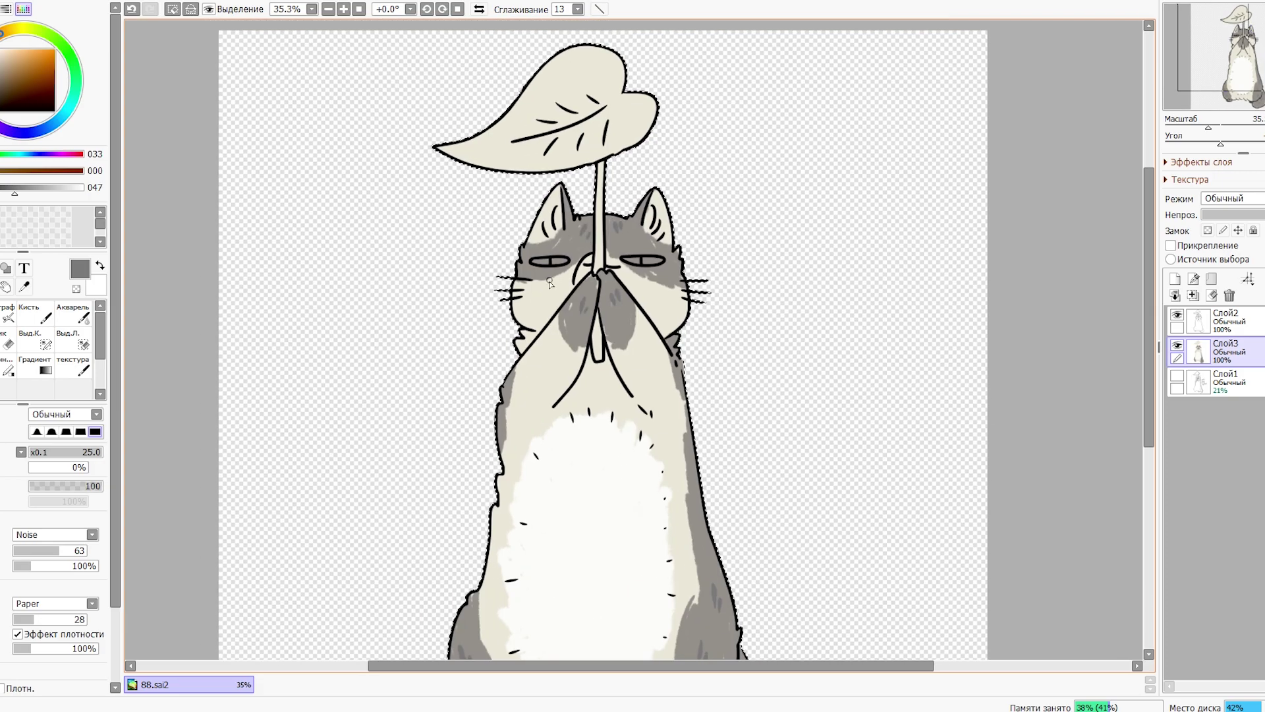
Step: Choose a darker beige and add short fur strokes on both sides of the chest
{"action": "right_click", "coordinate": [562, 229]}
{"action": "left_click", "coordinate": [5, 32]}
{"action": "left_click_drag", "start_coordinate": [527, 379], "coordinate": [524, 392]}
{"action": "left_click_drag", "start_coordinate": [535, 391], "coordinate": [533, 399]}
{"action": "left_click_drag", "start_coordinate": [647, 392], "coordinate": [658, 400]}
Step: Add short fur strokes in pale beige (hue 53, saturation 7, value 92) across the off-white belly patch
{"action": "scroll", "coordinate": [646, 461], "scroll_direction": "down", "scroll_amount": 1}
{"action": "left_click", "coordinate": [599, 539], "text": "alt"}
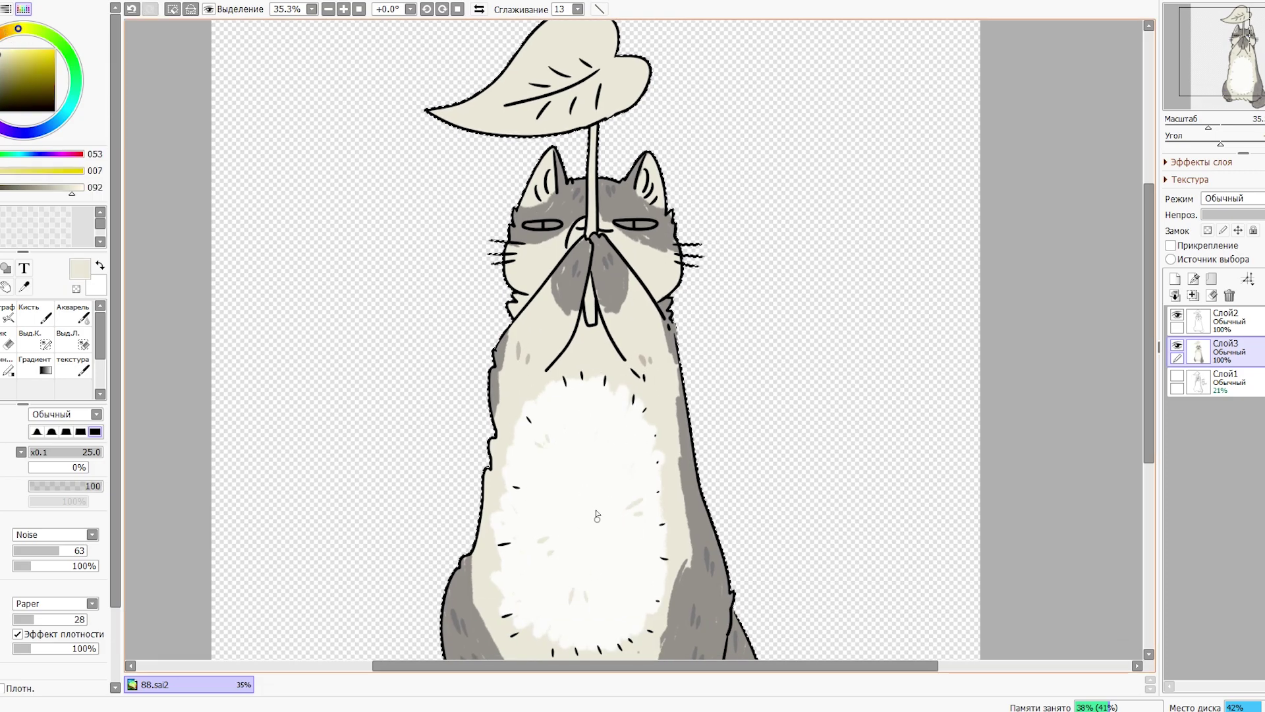
{"action": "left_click_drag", "start_coordinate": [646, 433], "coordinate": [626, 466]}
Step: Shade the inner ears and the lower edge of the belly with darker beige (hue 42, saturation 8, value 75)
{"action": "left_click", "coordinate": [623, 397], "text": "alt"}
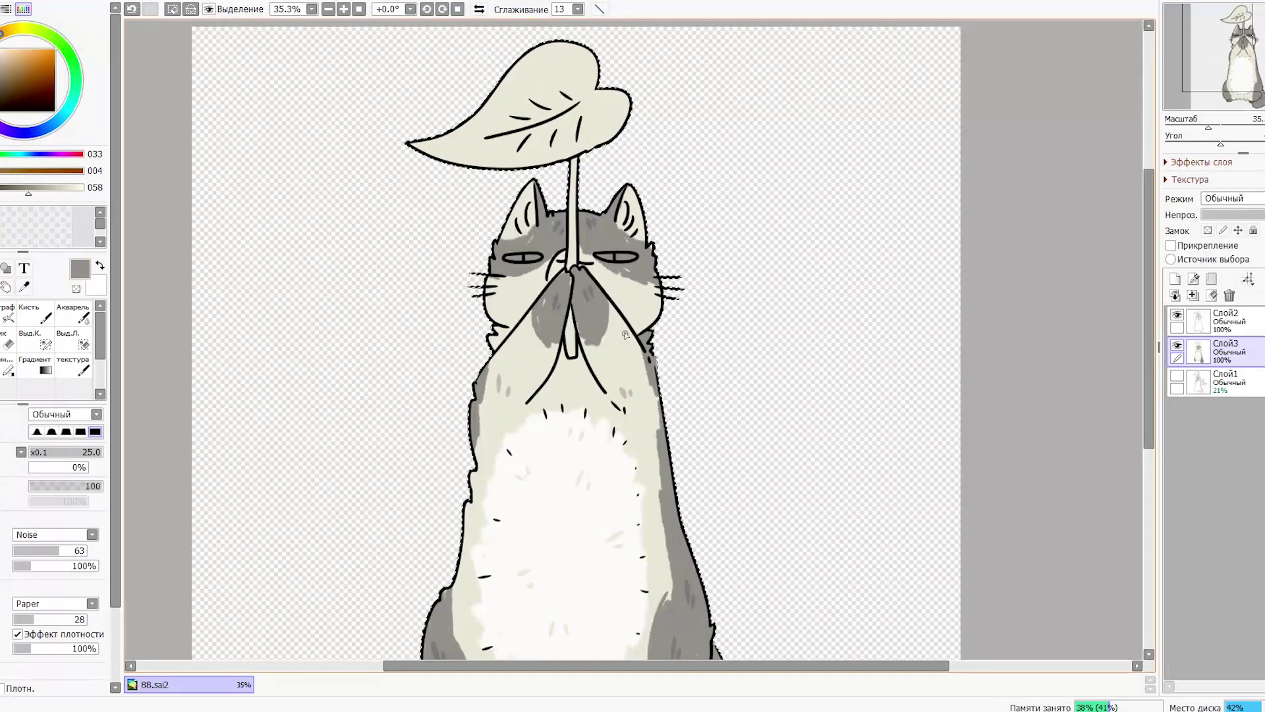
{"action": "left_click", "coordinate": [623, 397], "text": "alt"}
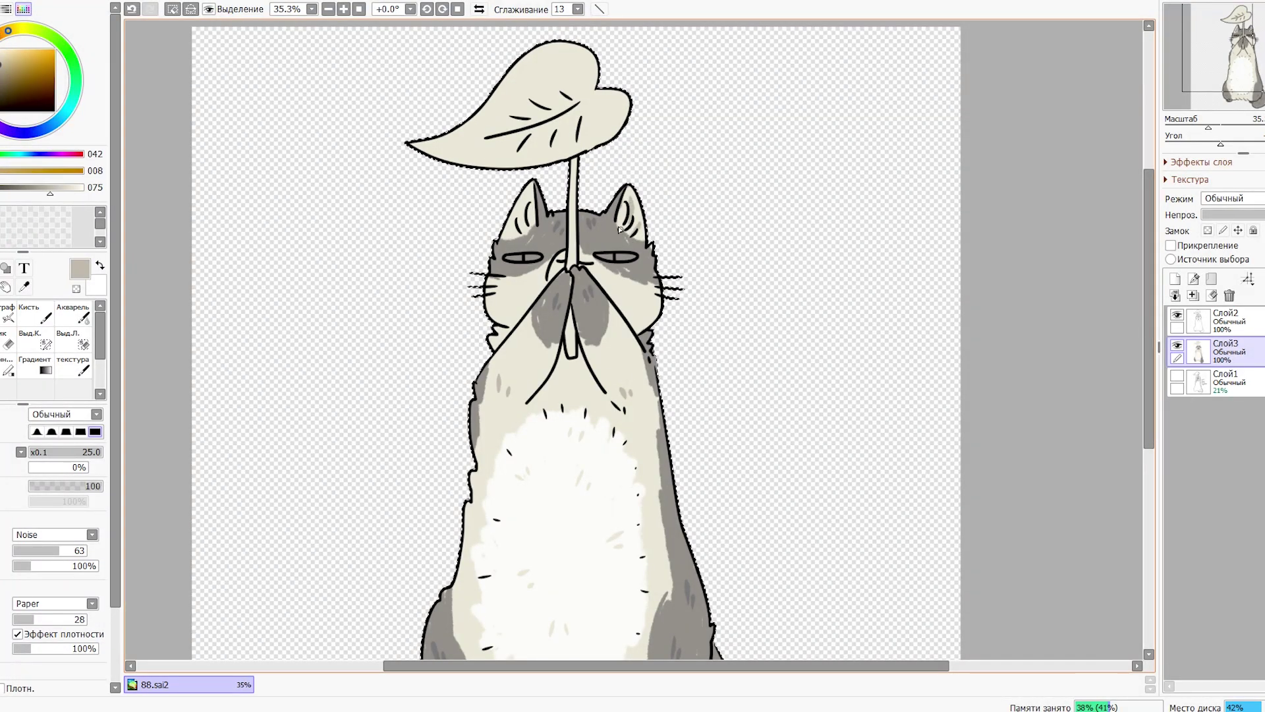
{"action": "left_click_drag", "start_coordinate": [684, 379], "coordinate": [668, 281]}
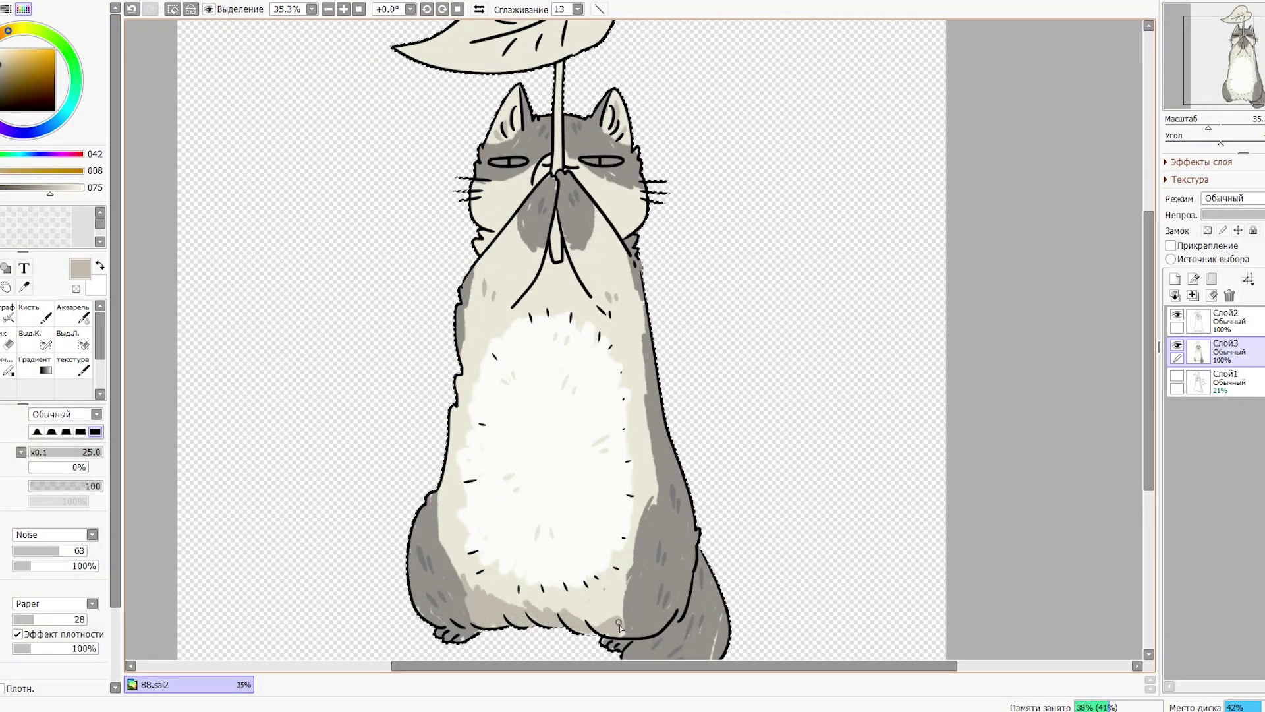
Step: Shade the upper part of the tail beside the haunch with darker grey (hue 33, saturation 0, value 47)
{"action": "left_click", "coordinate": [644, 624], "text": "alt"}
{"action": "left_click_drag", "start_coordinate": [629, 578], "coordinate": [607, 470]}
{"action": "left_click", "coordinate": [678, 472], "text": "alt"}
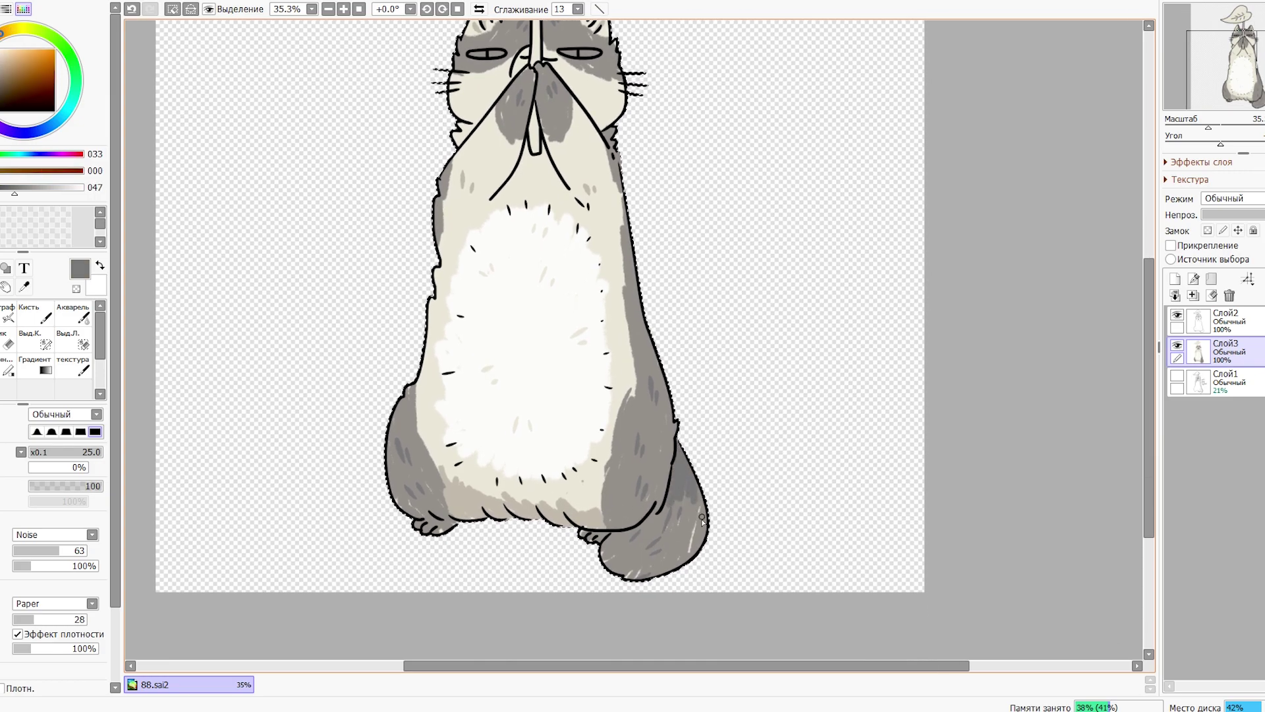
Step: Colour both of the cat's eyes yellow-green (hue 64, saturation 51, value 78)
{"action": "left_click_drag", "start_coordinate": [676, 524], "coordinate": [668, 662]}
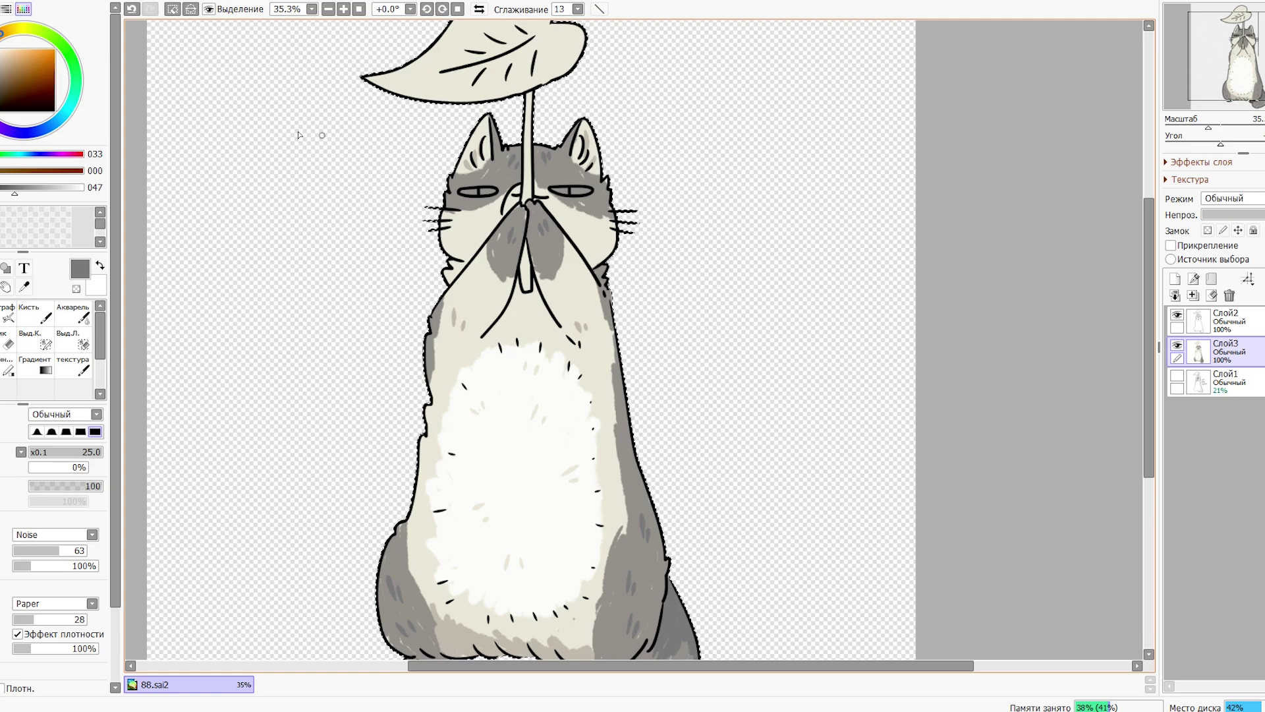
{"action": "left_click", "coordinate": [29, 30]}
{"action": "left_click", "coordinate": [24, 63]}
{"action": "left_click_drag", "start_coordinate": [461, 191], "coordinate": [495, 192]}
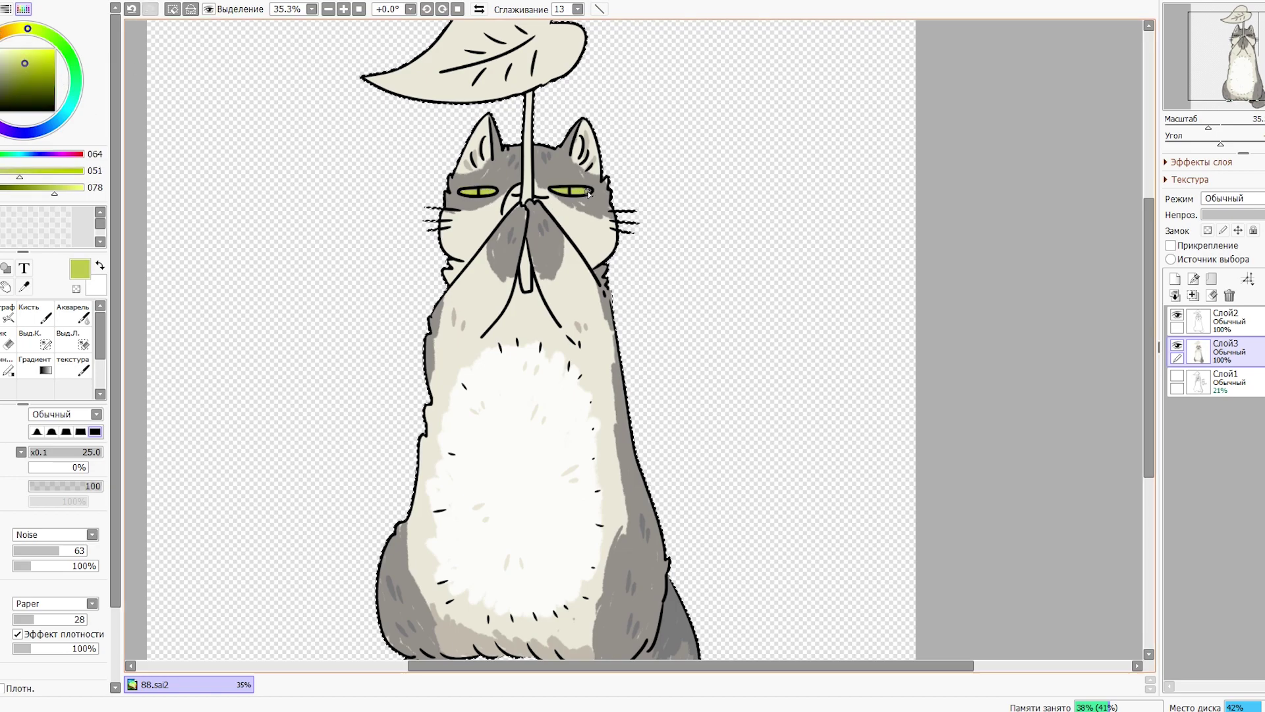
Step: Enlarge the brush to 100 and try a muted green (hue 97, saturation 20, value 67) along the leaf's edge and tip
{"action": "left_click_drag", "start_coordinate": [631, 120], "coordinate": [629, 231]}
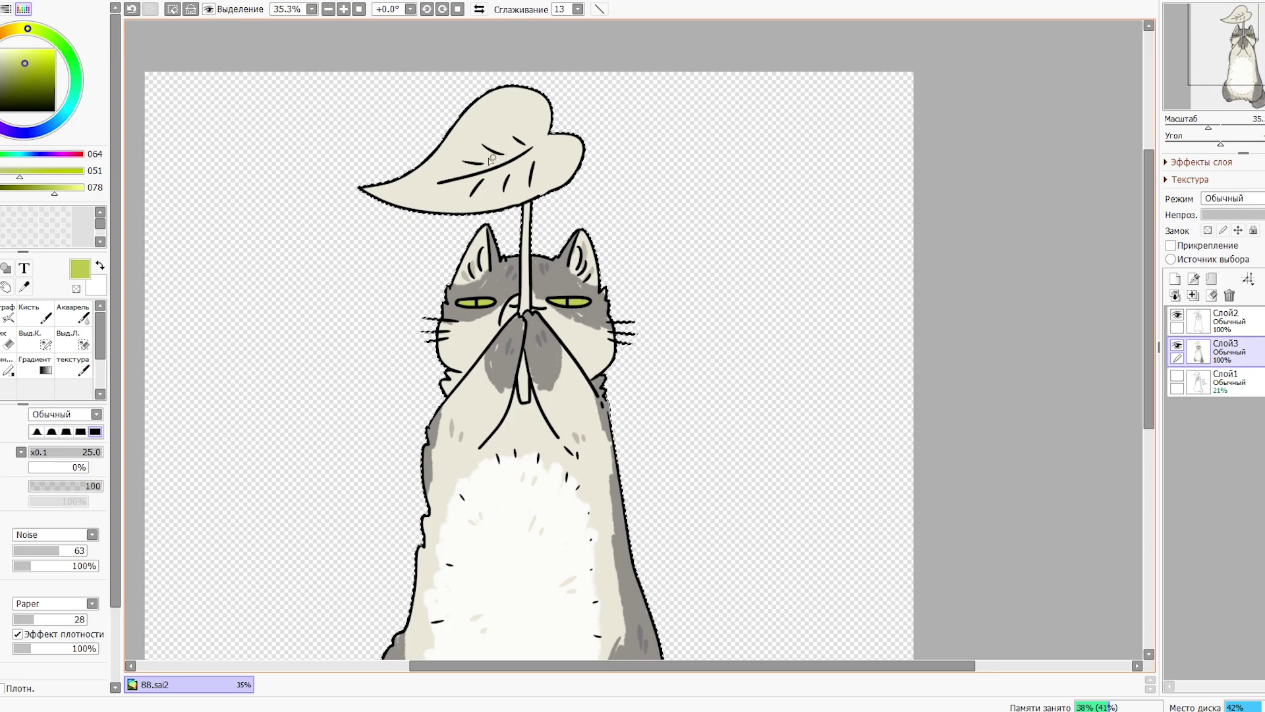
{"action": "left_click", "coordinate": [55, 39]}
{"action": "left_click", "coordinate": [8, 73]}
{"action": "key", "text": "bracketright"}
{"action": "key", "text": "bracketright"}
{"action": "key", "text": "bracketright"}
{"action": "key", "text": "bracketright"}
{"action": "key", "text": "bracketright"}
{"action": "key", "text": "bracketright"}
{"action": "key", "text": "bracketright"}
{"action": "key", "text": "bracketright"}
{"action": "left_click_drag", "start_coordinate": [455, 133], "coordinate": [368, 200]}
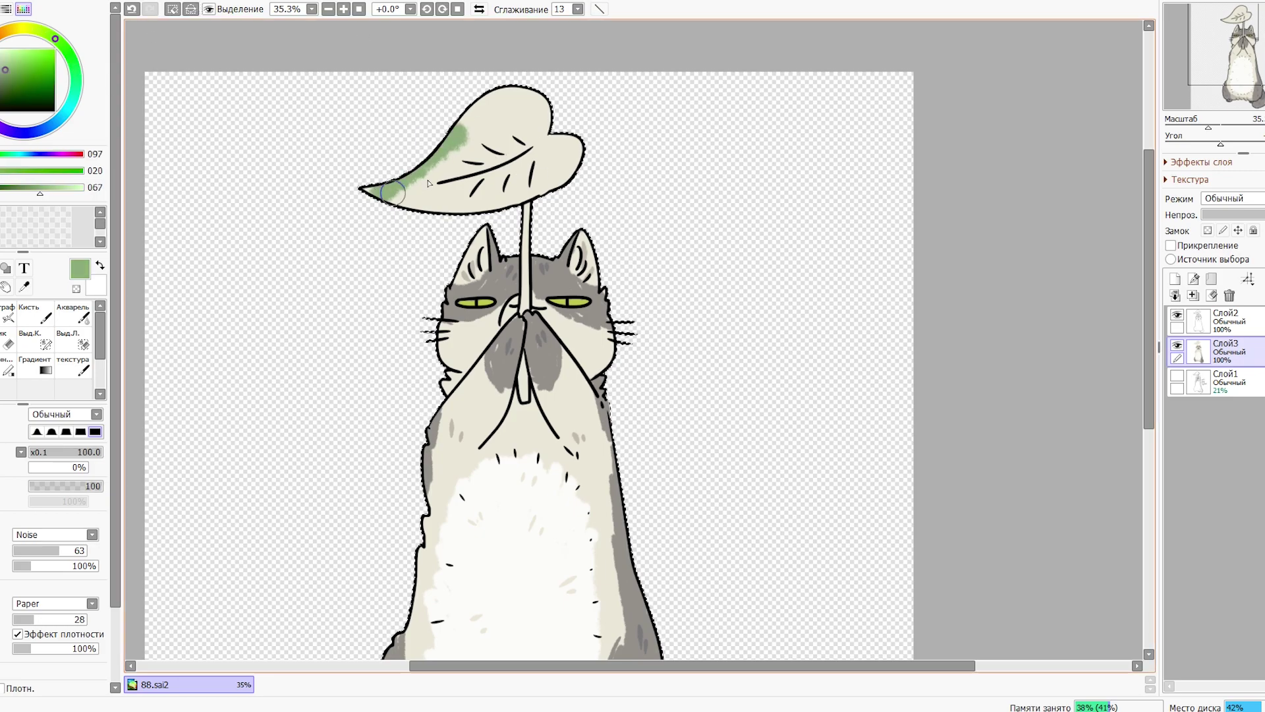
Step: Paint the whole leaf and its stem in a brighter light green (hue 85, saturation 40, value 78)
{"action": "left_click", "coordinate": [46, 33]}
{"action": "left_click_drag", "start_coordinate": [468, 136], "coordinate": [417, 198]}
{"action": "left_click", "coordinate": [18, 64]}
{"action": "left_click_drag", "start_coordinate": [508, 112], "coordinate": [365, 194]}
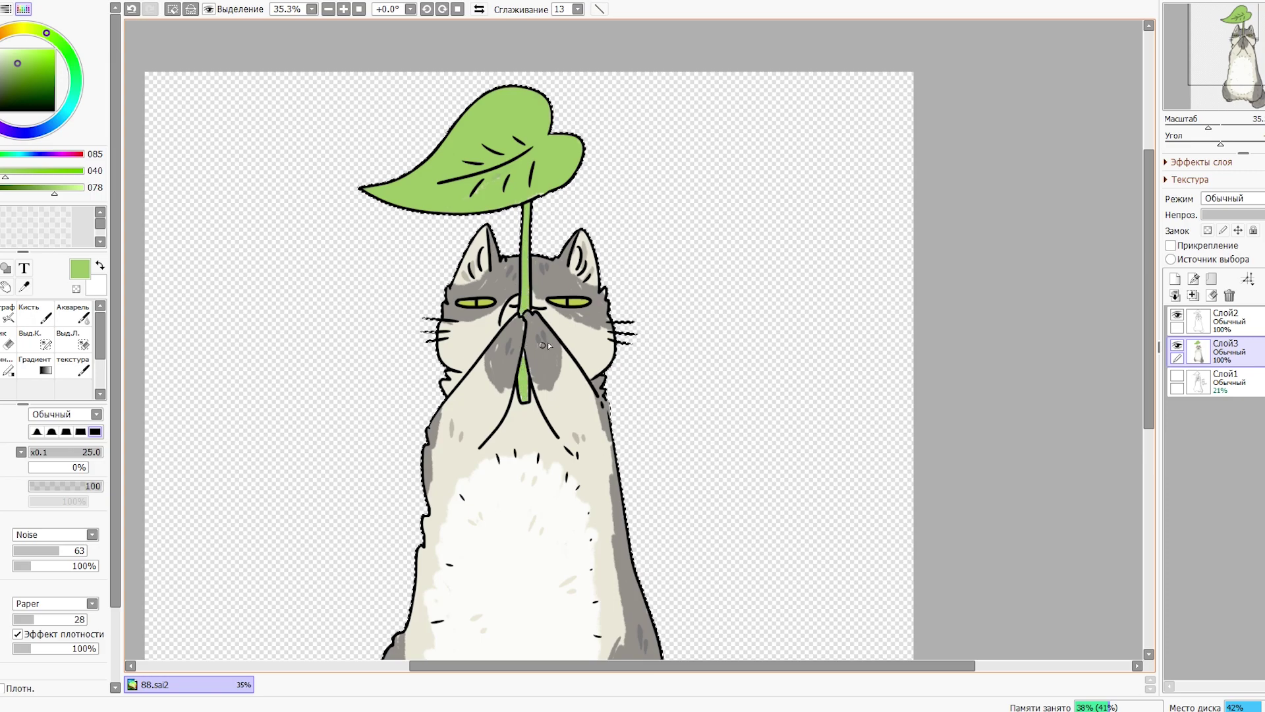
Step: Shade the stem just under the leaf and below the paws with dark green (hue 85, saturation 20, value 50)
{"action": "left_click_drag", "start_coordinate": [537, 349], "coordinate": [529, 298]}
{"action": "left_click", "coordinate": [14, 70]}
{"action": "left_click", "coordinate": [6, 80]}
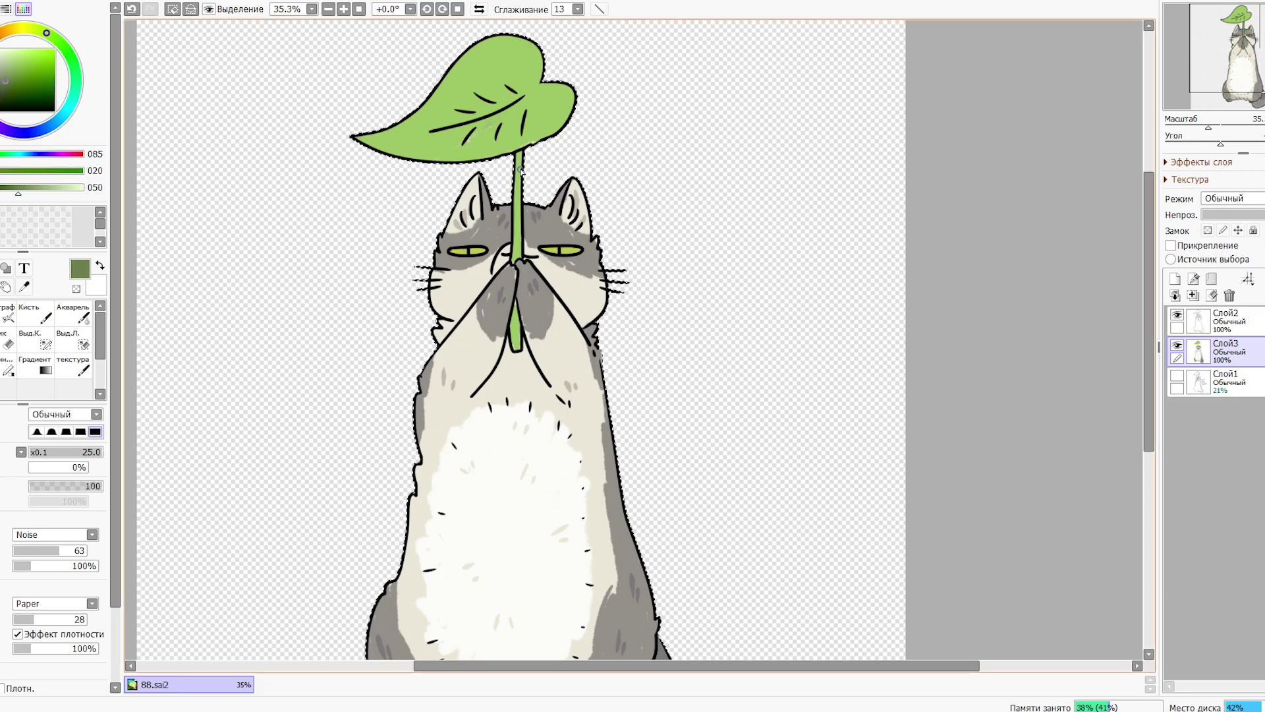
{"action": "left_click_drag", "start_coordinate": [656, 245], "coordinate": [646, 338]}
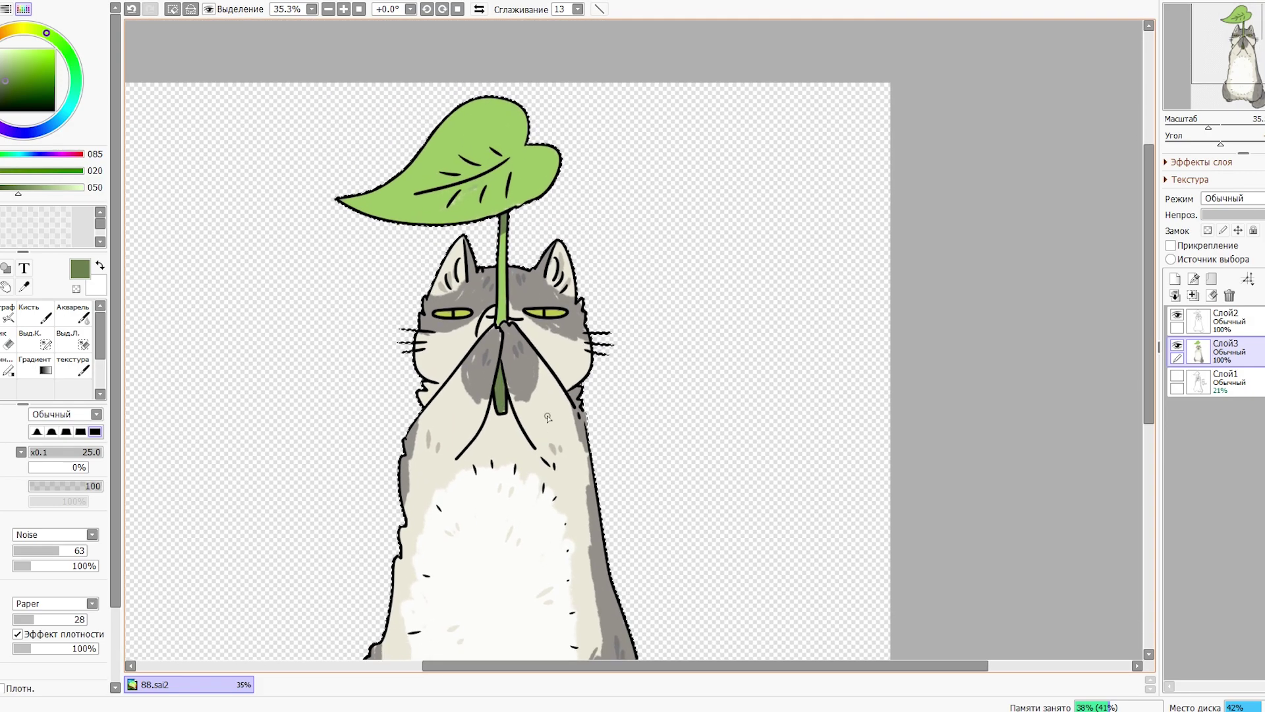
Step: Create a new layer above the line art layer and clip it to that layer
{"action": "scroll", "coordinate": [504, 400], "scroll_direction": "down", "scroll_amount": 2}
{"action": "left_click", "coordinate": [1175, 278]}
{"action": "left_click", "coordinate": [1170, 245]}
{"action": "scroll", "coordinate": [466, 381], "scroll_direction": "up", "scroll_amount": 3}
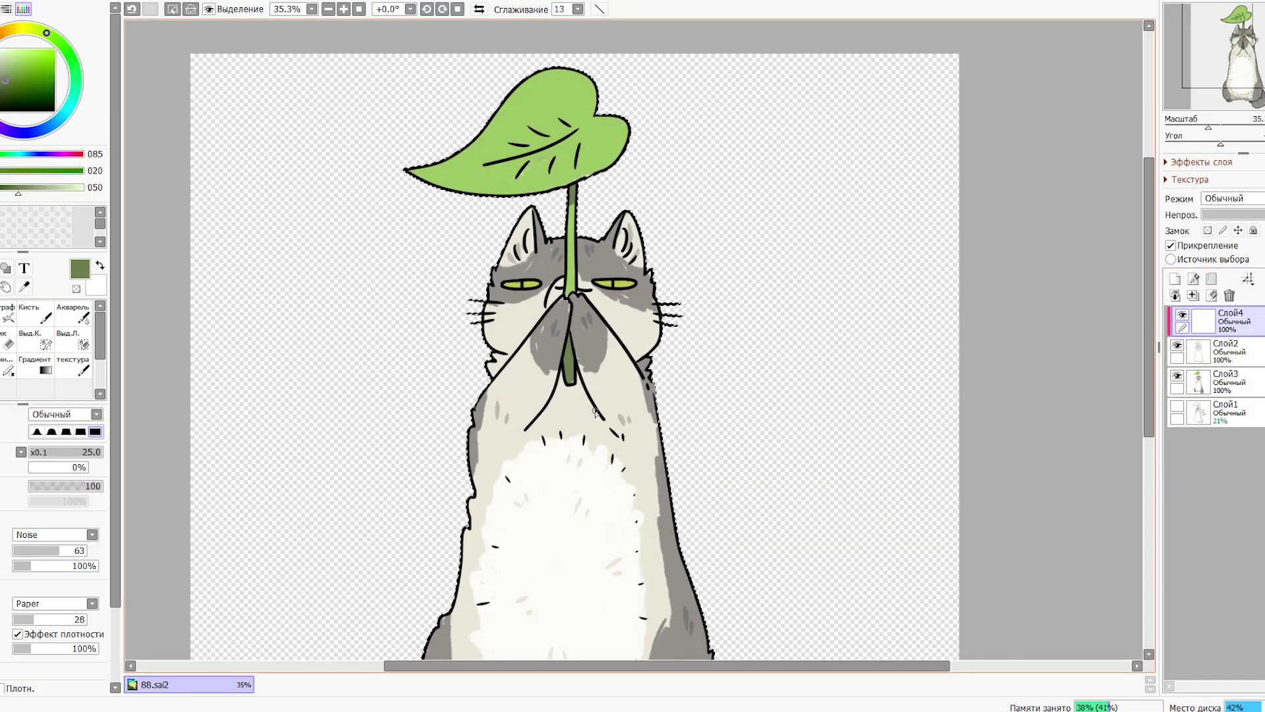
Step: Recolour the inked belly fur marks darker beige (hue 42, saturation 8, value 75) with brush size 200, and soften the inner-ear and leaf-vein lines
{"action": "left_click_drag", "start_coordinate": [466, 380], "coordinate": [465, 289]}
{"action": "right_click", "coordinate": [503, 319]}
{"action": "key", "text": "]"}
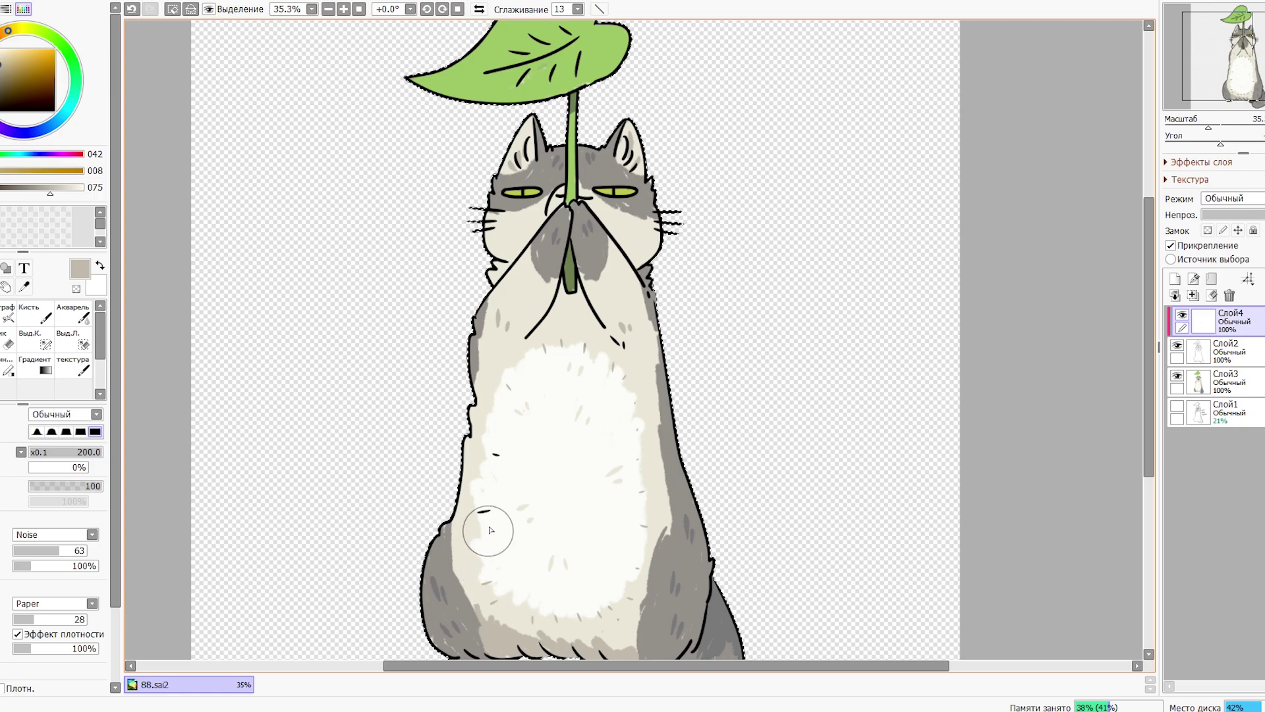
{"action": "scroll", "coordinate": [570, 392], "scroll_direction": "down", "scroll_amount": 2}
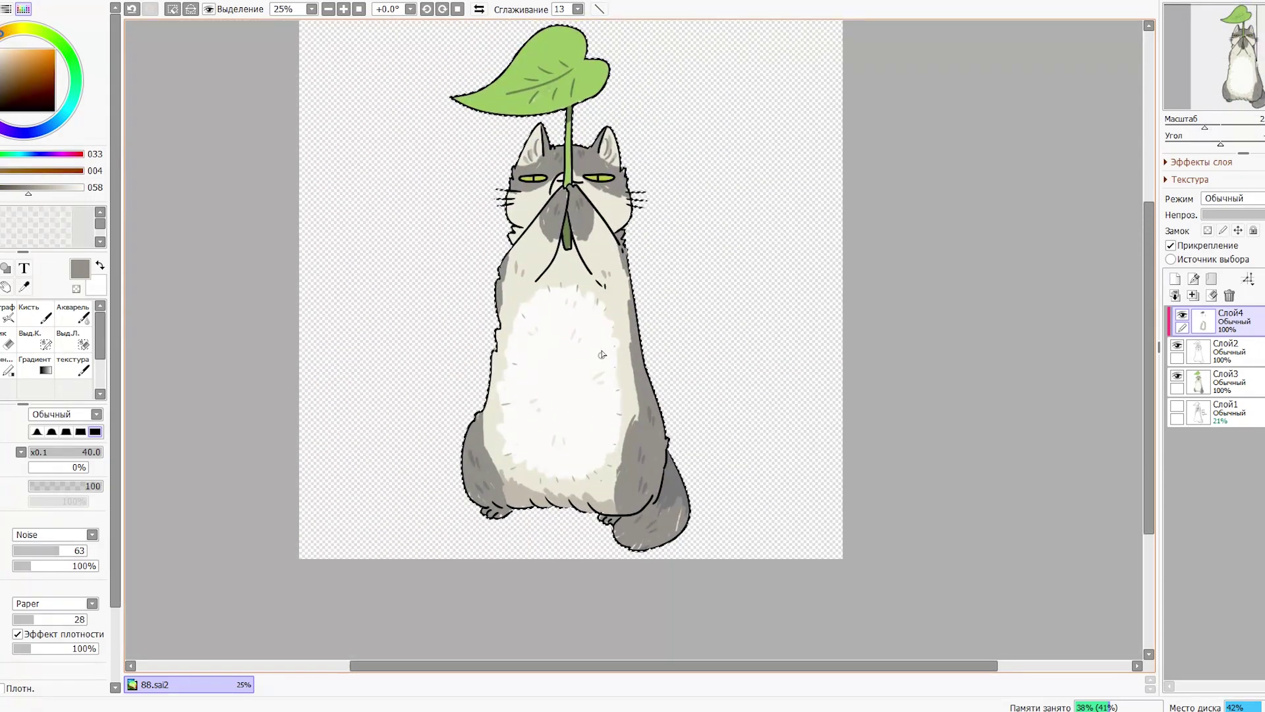
{"action": "left_click_drag", "start_coordinate": [626, 303], "coordinate": [632, 344]}
{"action": "scroll", "coordinate": [625, 338], "scroll_direction": "up", "scroll_amount": 1}
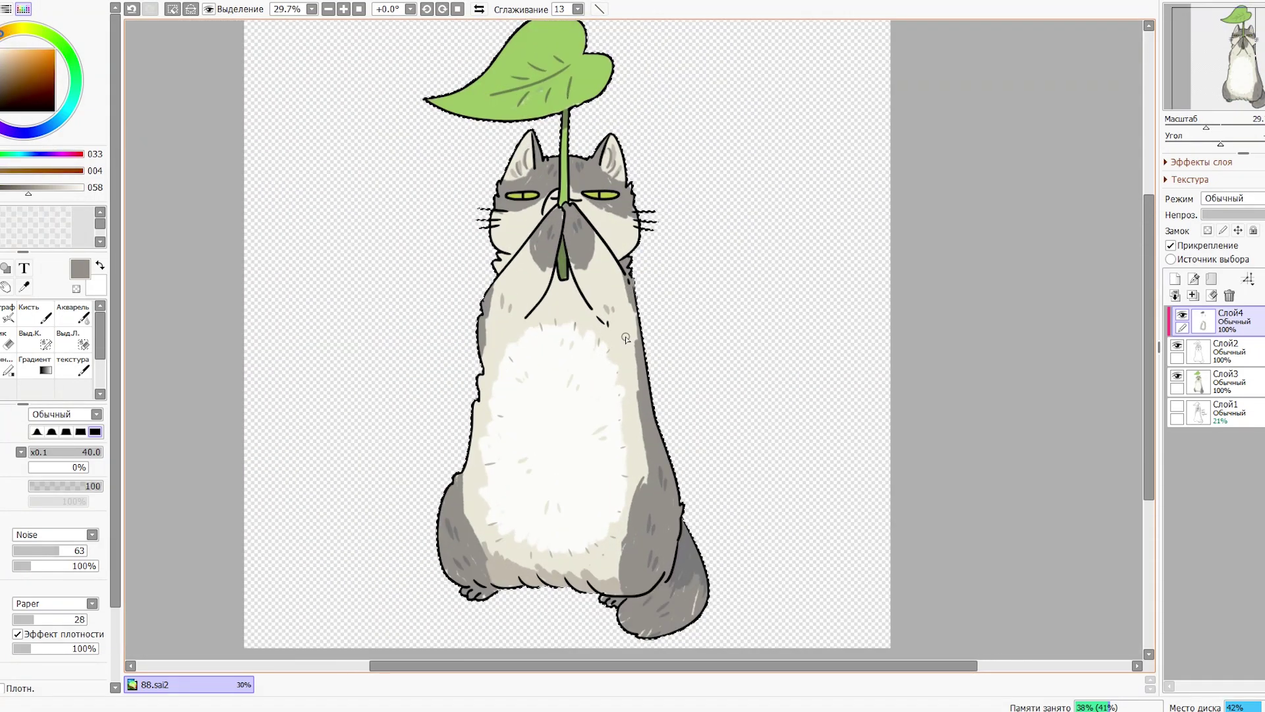